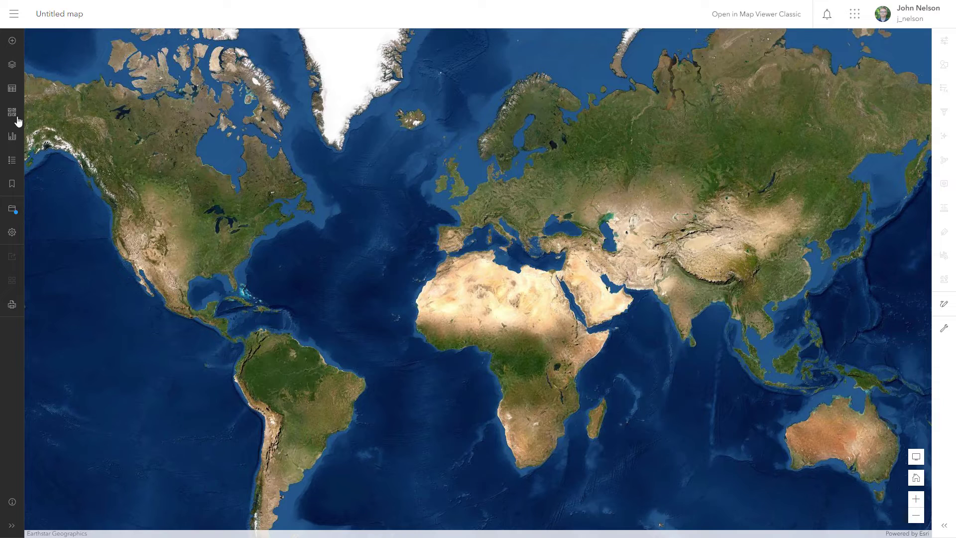
# Replace the Imagery basemap with the Khaki Map found by searching 'khaki' in Living Atlas.
pyautogui.click(12, 113)
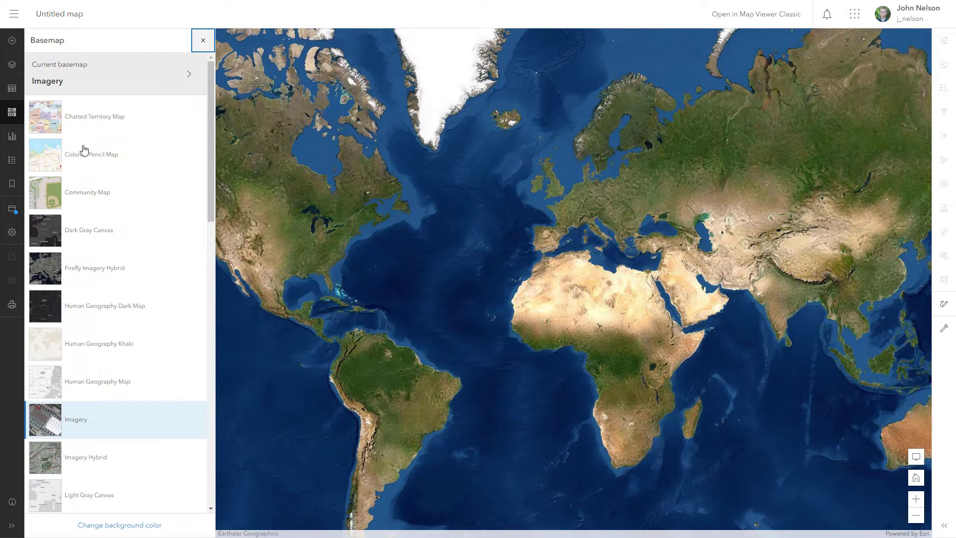
pyautogui.scroll(-10, 112, 463)
pyautogui.click(128, 507)
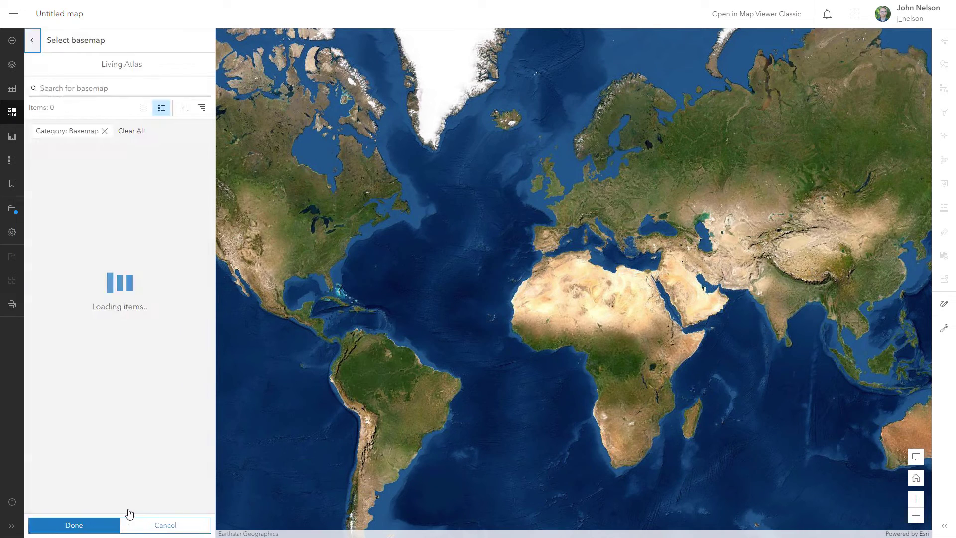
pyautogui.click(97, 88)
pyautogui.write('khaki')
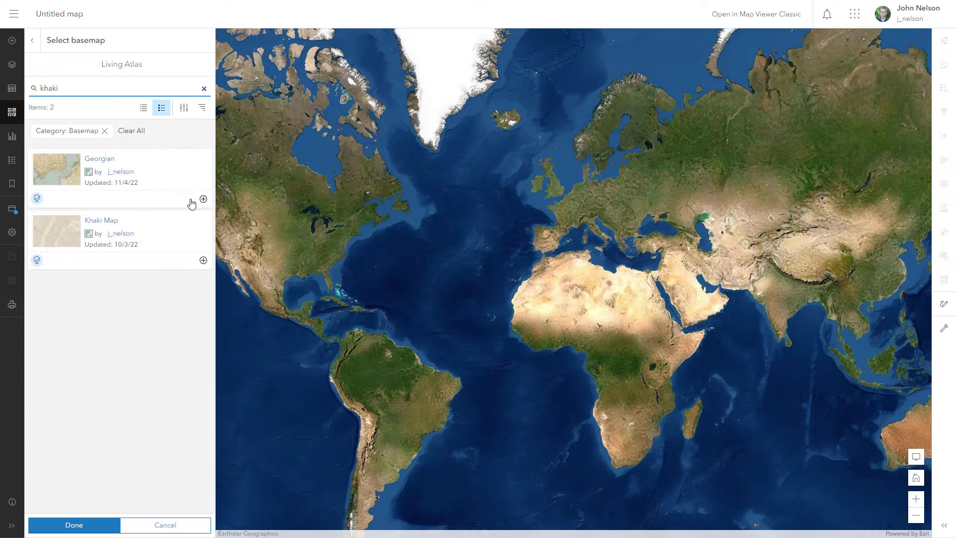
pyautogui.click(202, 261)
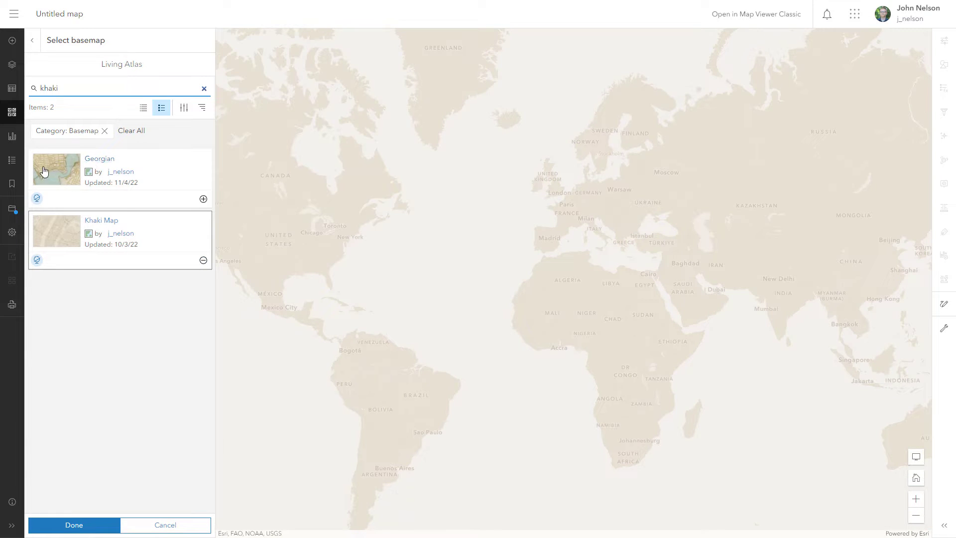
pyautogui.click(32, 40)
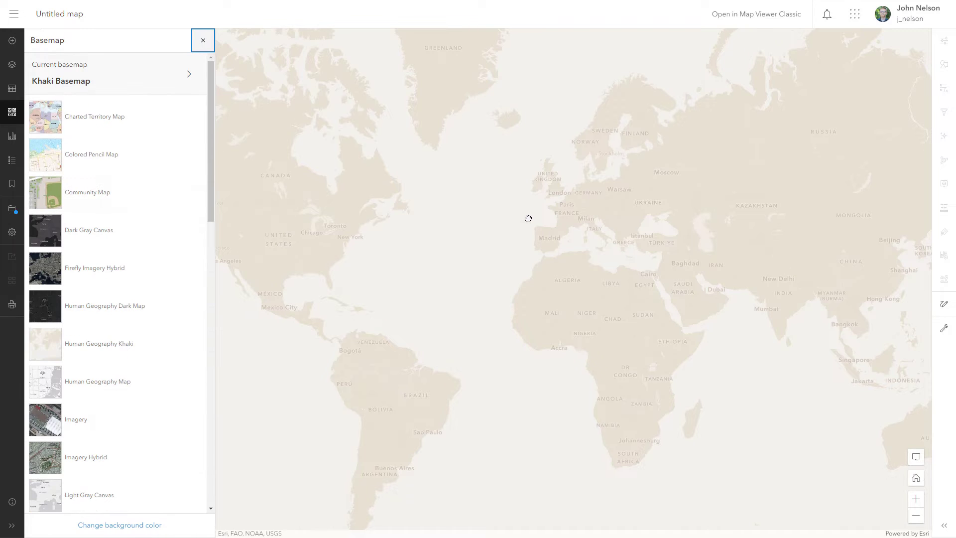
pyautogui.scroll(2, 528, 219)
pyautogui.scroll(1, 613, 231)
pyautogui.scroll(1, 578, 256)
pyautogui.scroll(1, 573, 250)
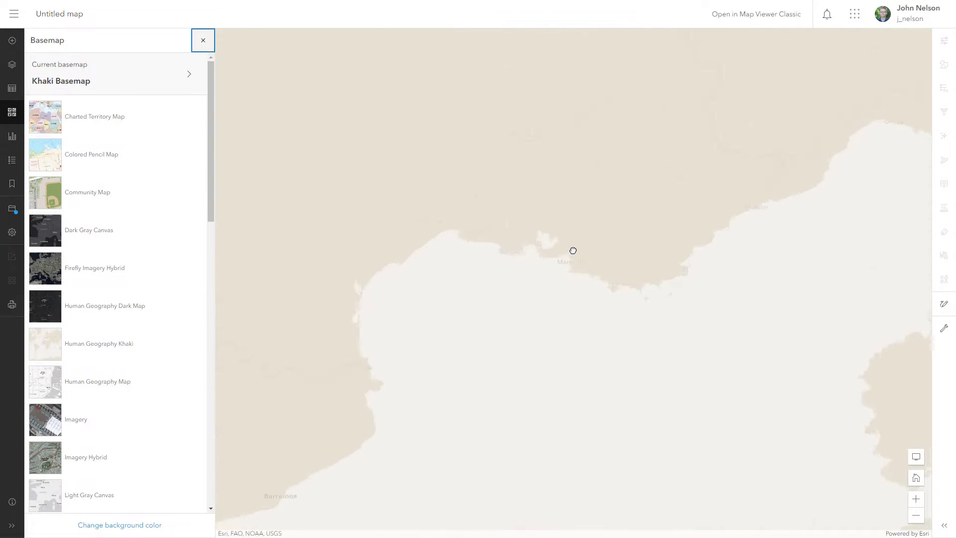
pyautogui.scroll(1, 572, 248)
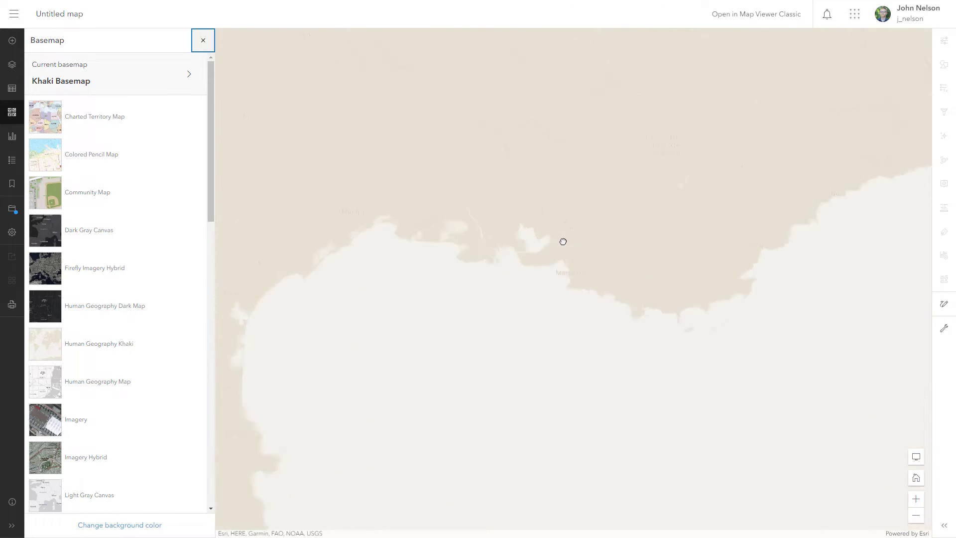
pyautogui.scroll(1, 565, 243)
pyautogui.scroll(1, 562, 241)
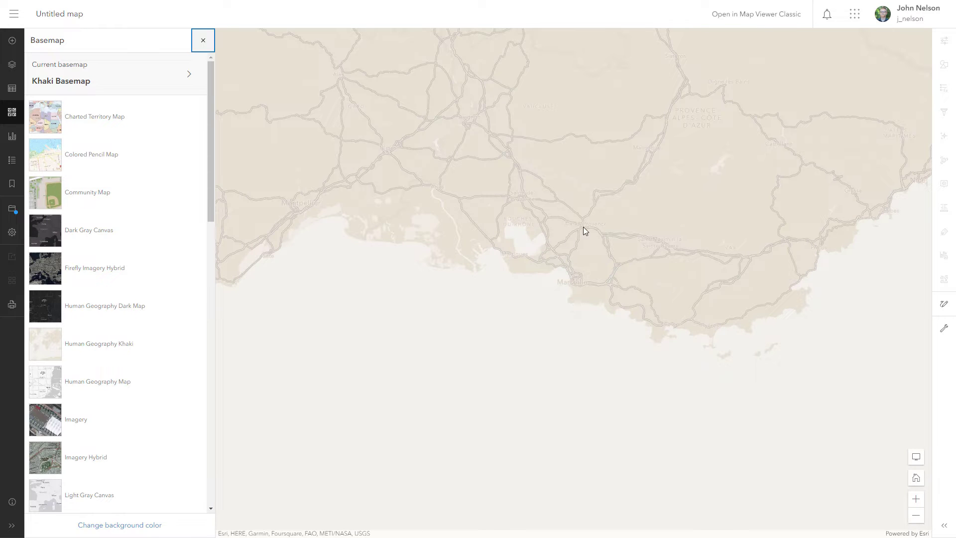
pyautogui.moveTo(580, 227); pyautogui.dragTo(607, 348)
pyautogui.scroll(-2, 489, 232)
pyautogui.scroll(-1, 515, 324)
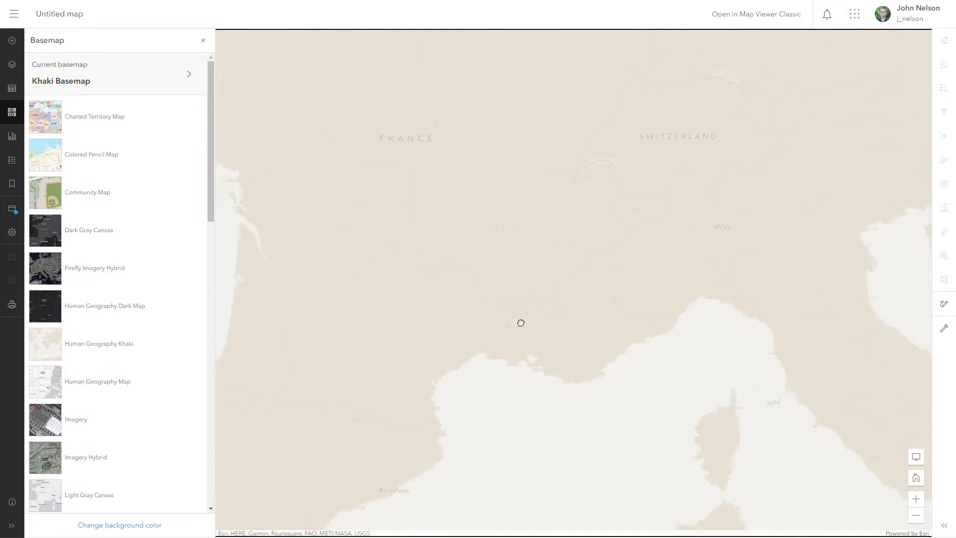
pyautogui.scroll(-1, 520, 322)
pyautogui.scroll(-1, 393, 292)
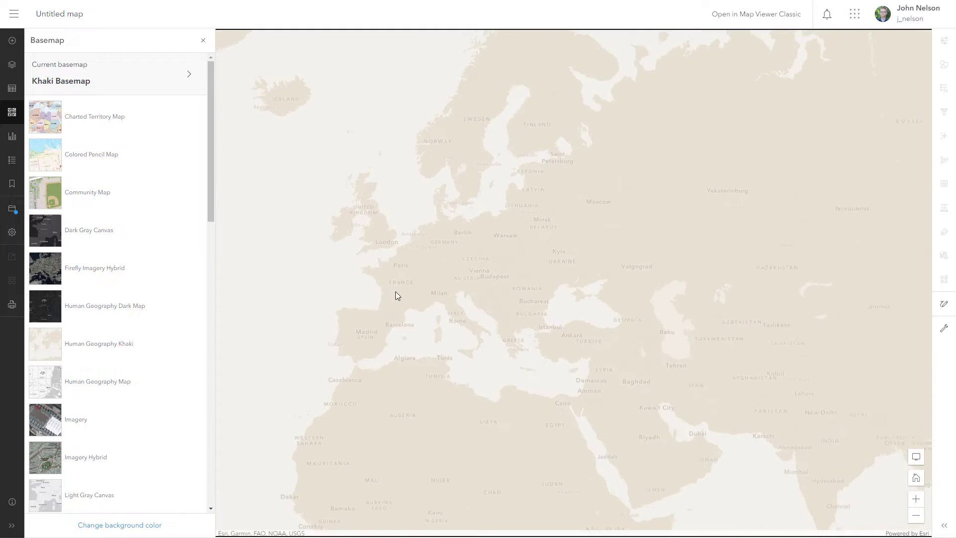
pyautogui.scroll(-1, 395, 295)
pyautogui.scroll(-1, 374, 292)
pyautogui.moveTo(373, 292); pyautogui.dragTo(610, 244)
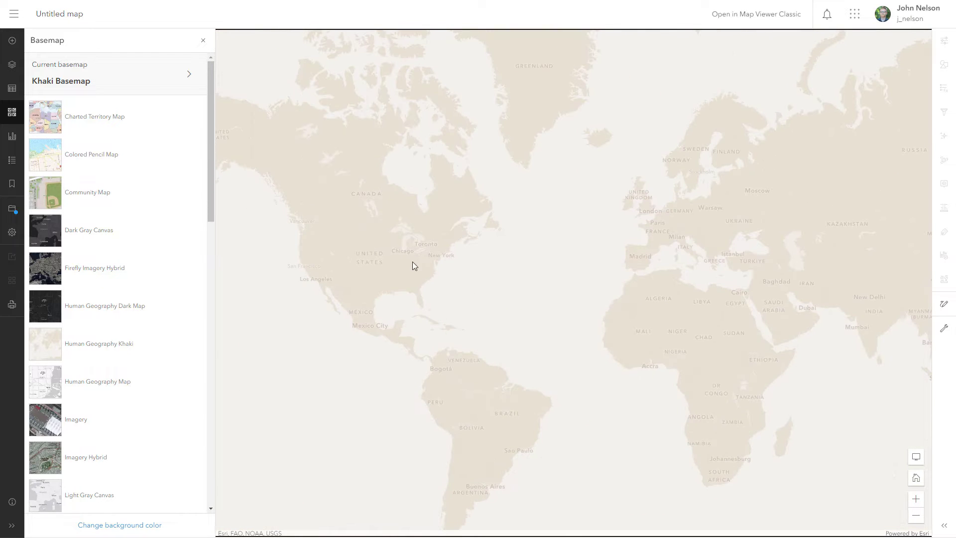
pyautogui.scroll(1, 413, 266)
pyautogui.scroll(1, 412, 256)
pyautogui.scroll(1, 401, 234)
pyautogui.scroll(1, 564, 288)
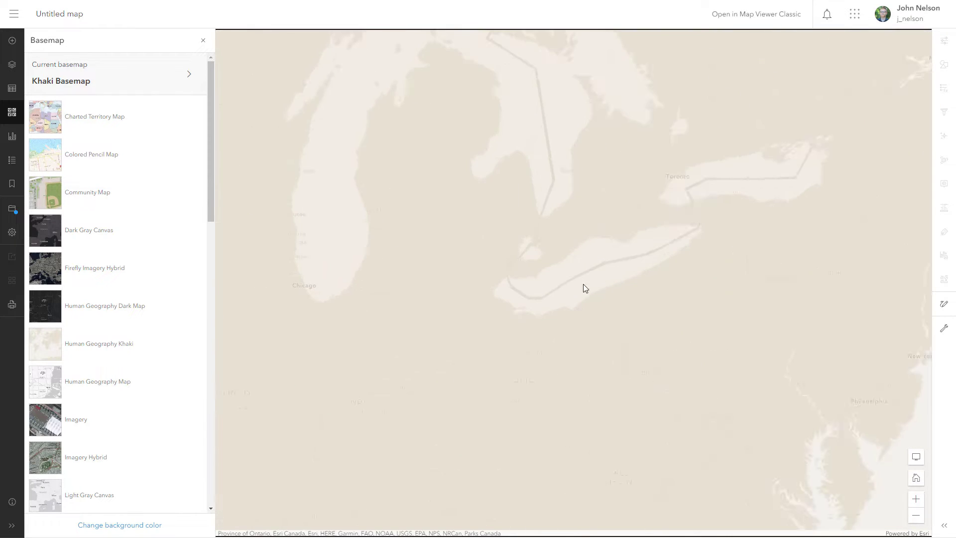
pyautogui.scroll(1, 564, 288)
pyautogui.scroll(-3, 438, 273)
pyautogui.scroll(-1, 401, 267)
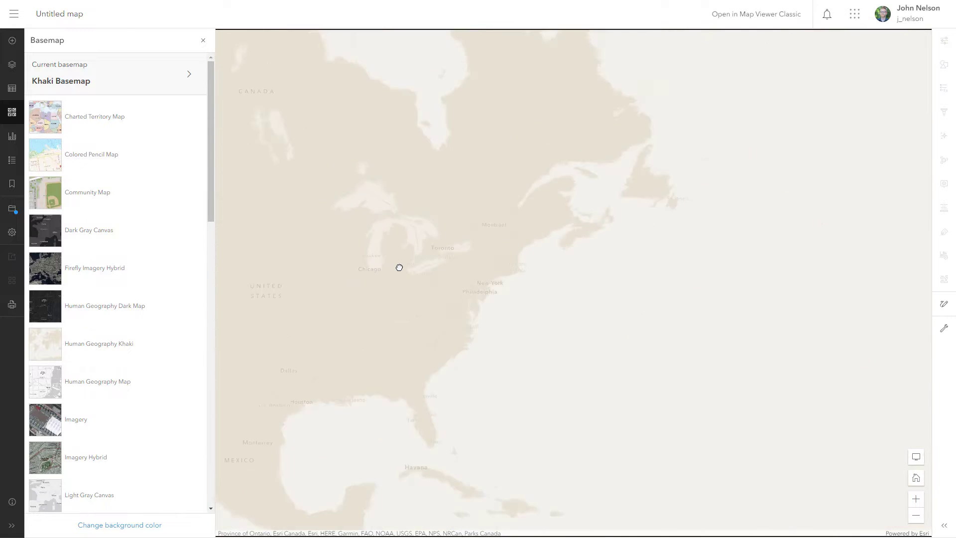
pyautogui.scroll(-1, 529, 247)
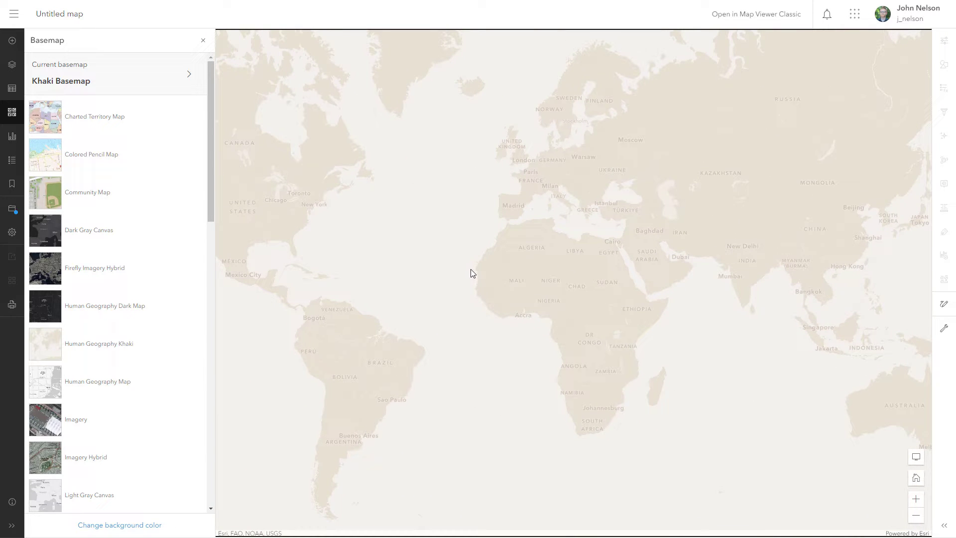
# List the Khaki Basemap's Label, Detail and Base Khaki layers, with the map centred on Europe.
pyautogui.click(71, 83)
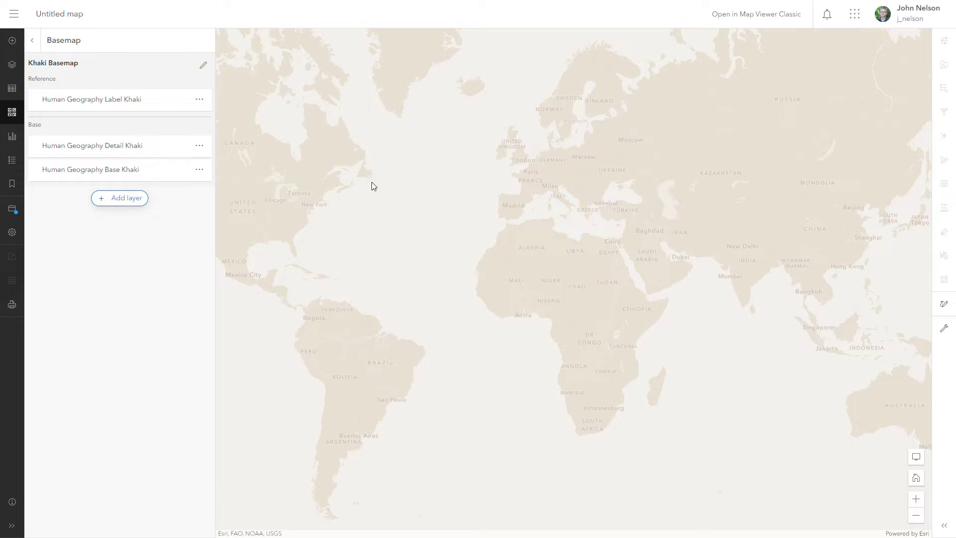
pyautogui.scroll(2, 536, 212)
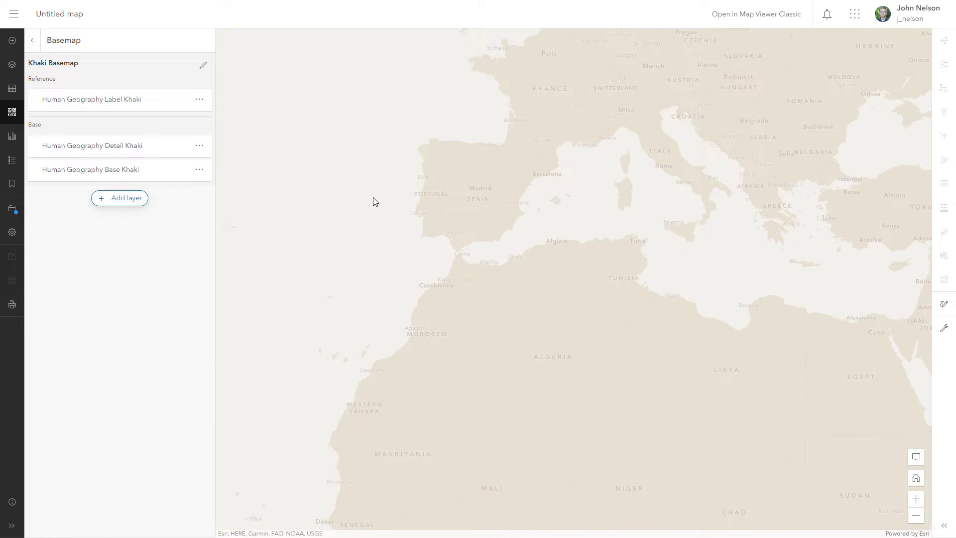
pyautogui.scroll(-1, 450, 237)
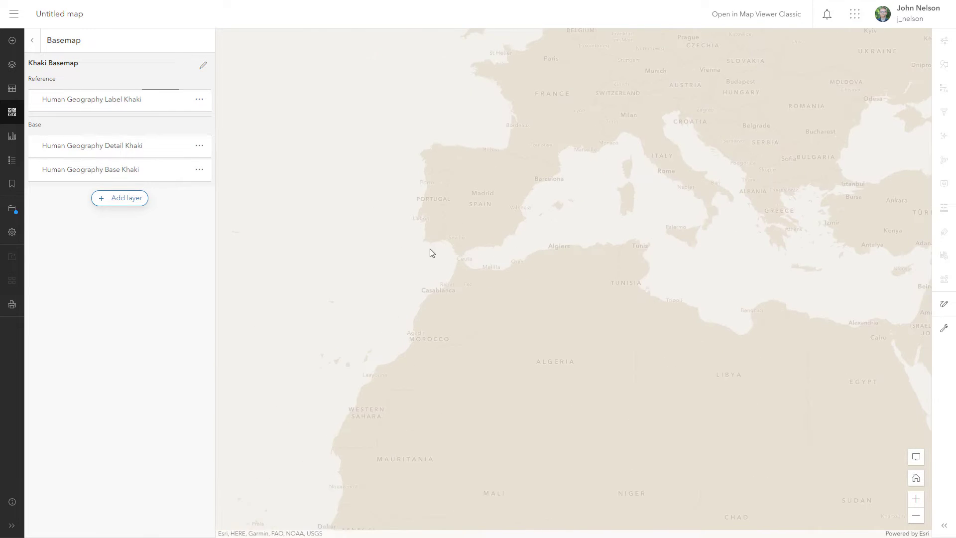
pyautogui.moveTo(574, 241); pyautogui.dragTo(481, 280)
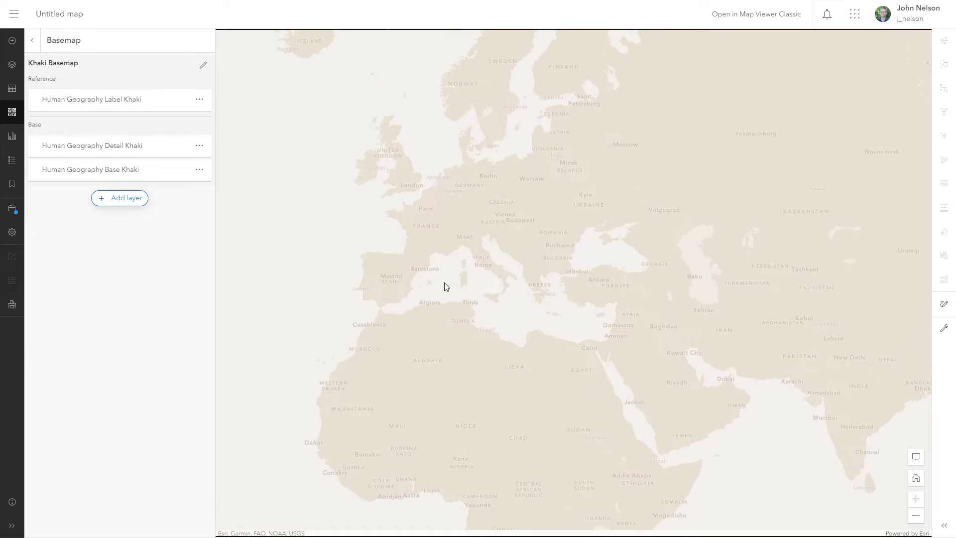
# Add the Living Atlas 'Bathymetry Dark' layer to the Khaki Basemap's base layers.
pyautogui.click(115, 199)
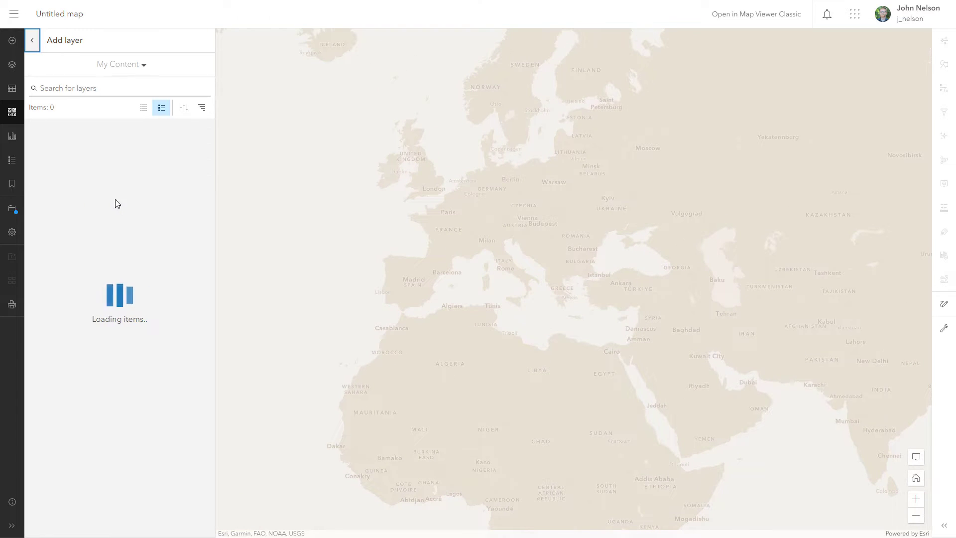
pyautogui.click(117, 67)
pyautogui.click(114, 173)
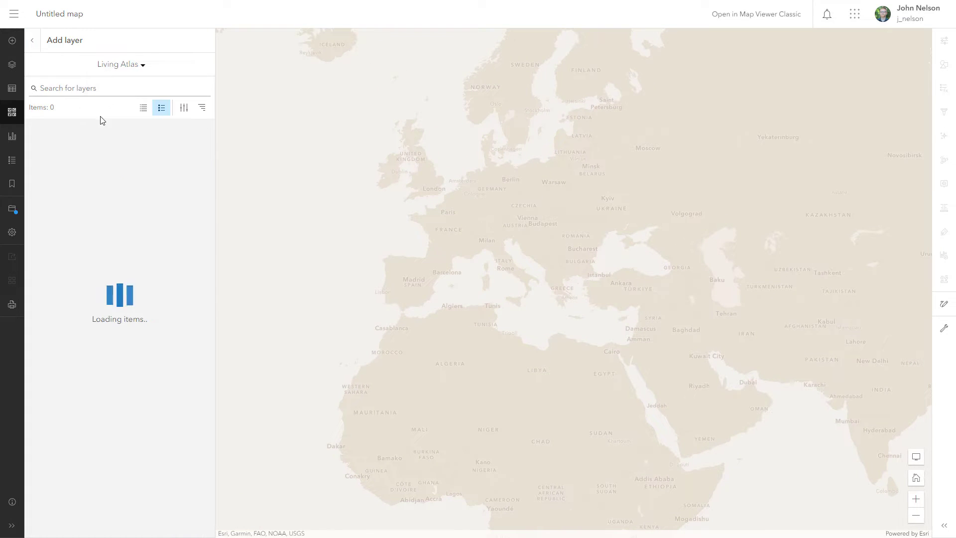
pyautogui.click(88, 89)
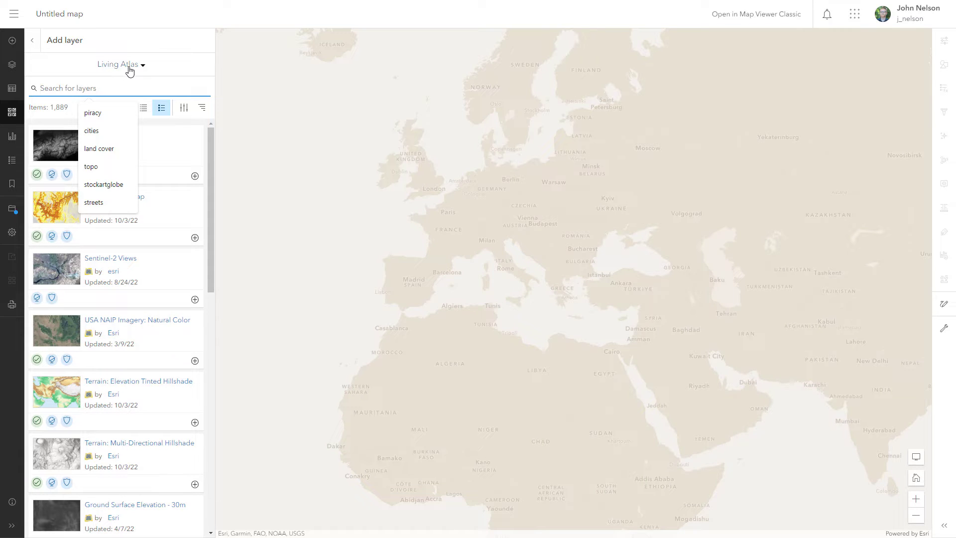
pyautogui.write('bathymetry dark')
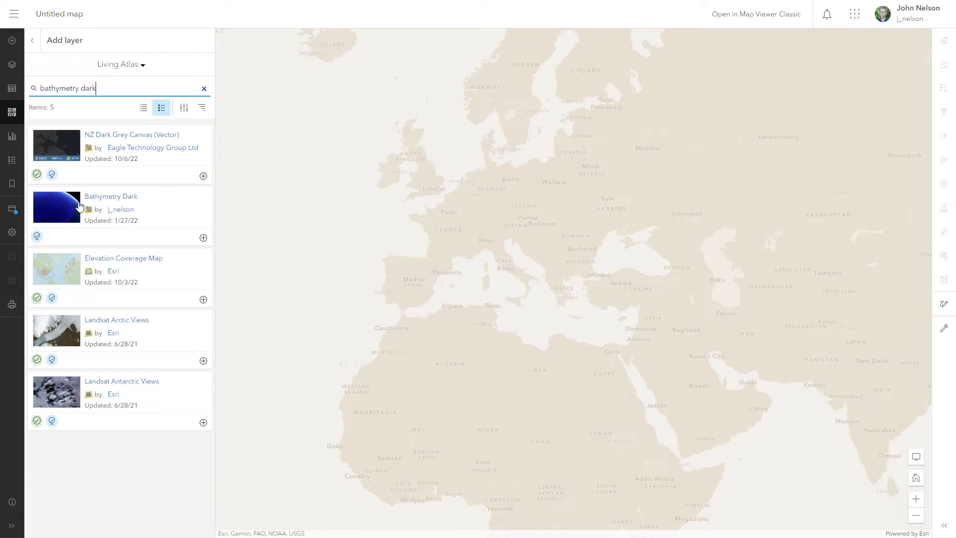
pyautogui.click(203, 238)
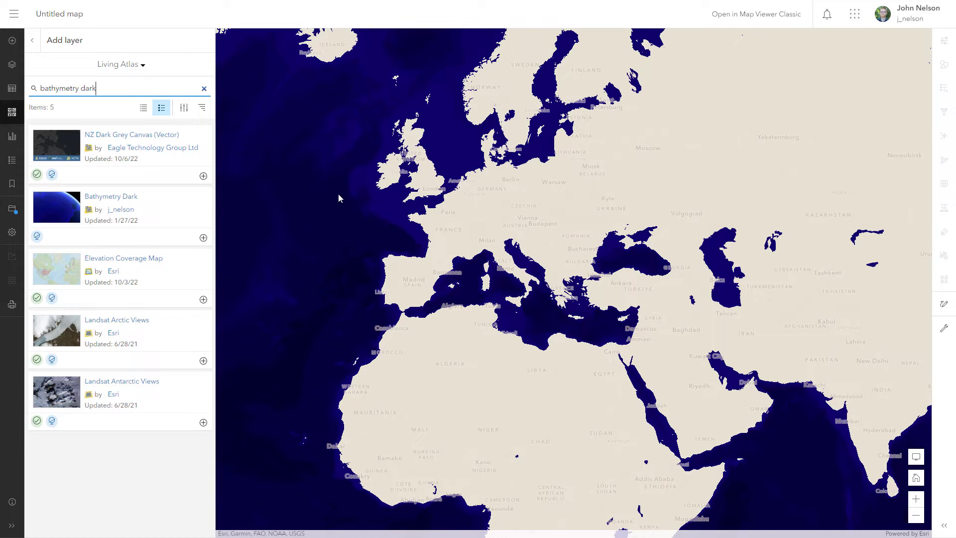
pyautogui.click(33, 42)
# Set Bathymetry Dark's transparency to 72% and bring up its effects list.
pyautogui.click(93, 149)
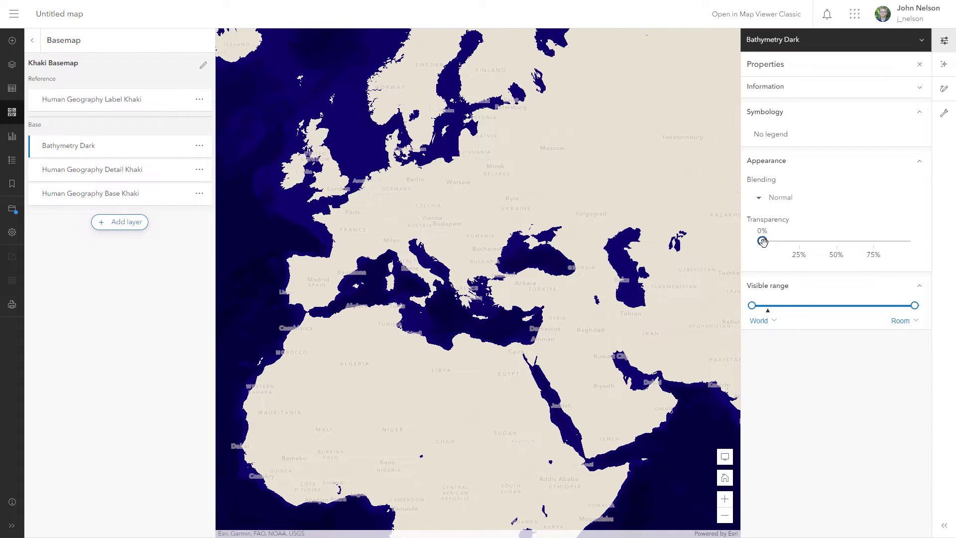
pyautogui.moveTo(762, 241); pyautogui.dragTo(879, 240)
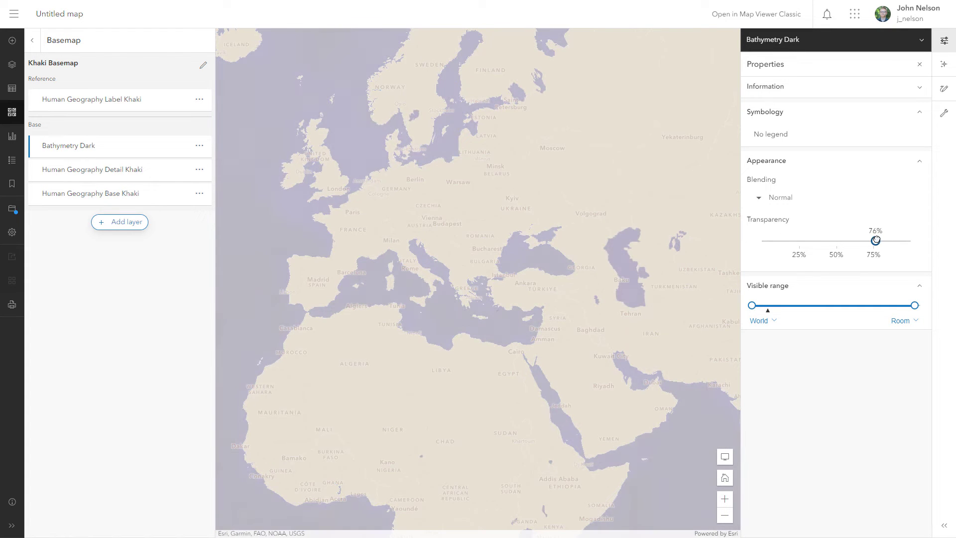
pyautogui.moveTo(879, 240); pyautogui.dragTo(869, 240)
pyautogui.scroll(1, 366, 285)
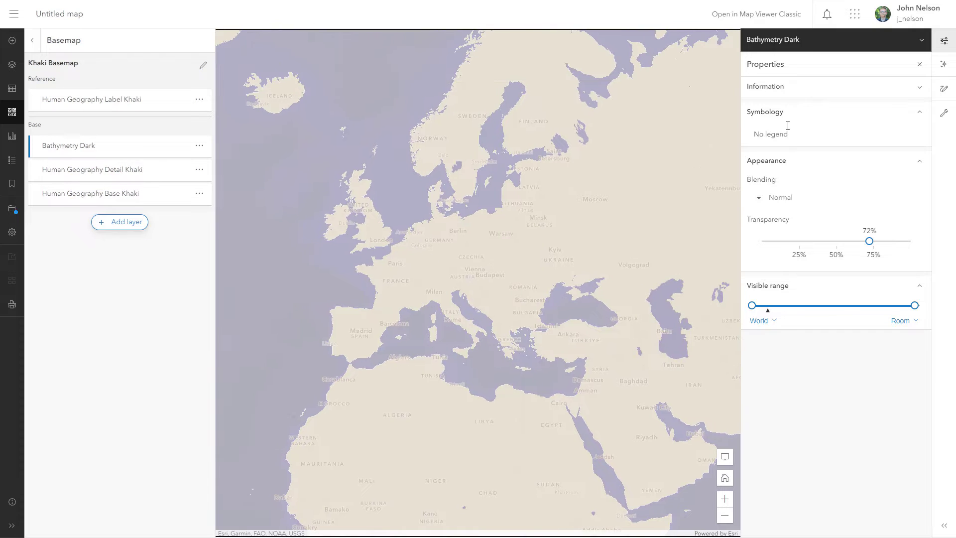
pyautogui.click(944, 64)
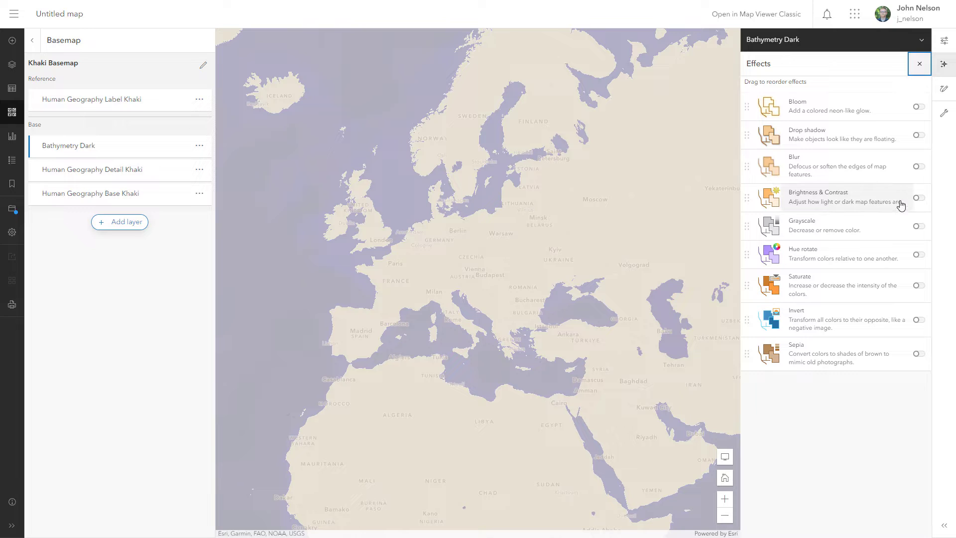
# Enable hue rotate on Bathymetry Dark and adjust its degrees to tint oceans grey-green.
pyautogui.click(919, 255)
pyautogui.moveTo(607, 154); pyautogui.dragTo(639, 153)
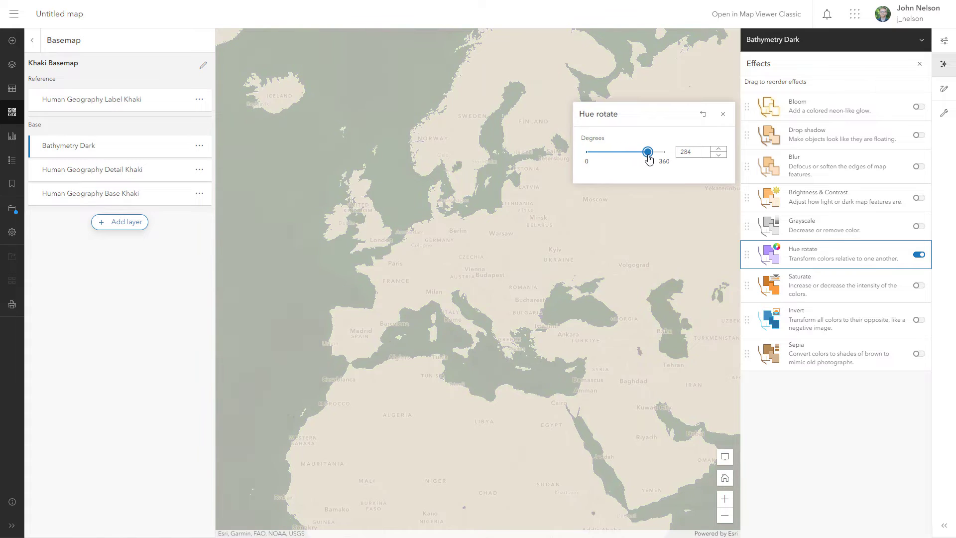
pyautogui.moveTo(641, 153); pyautogui.dragTo(649, 153)
pyautogui.doubleClick(718, 155)
pyautogui.click(722, 115)
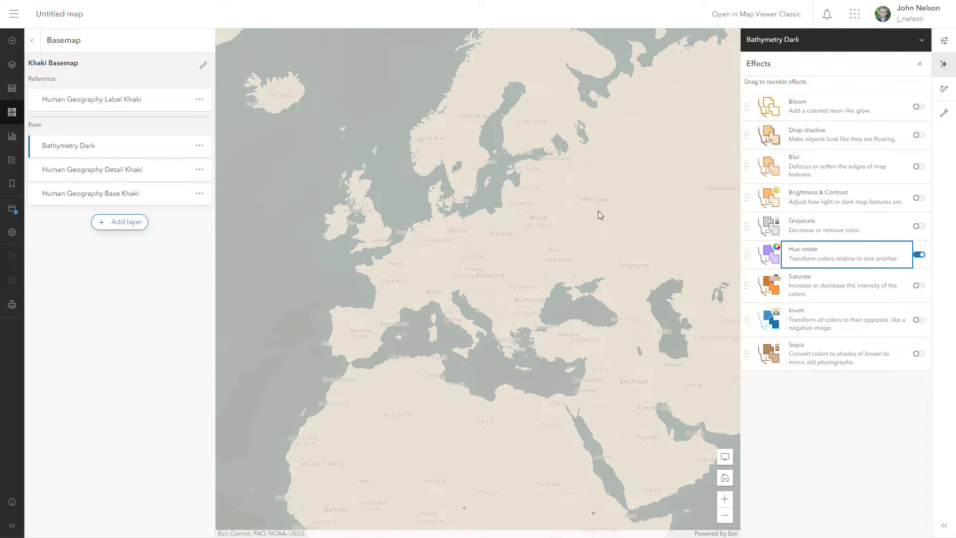
pyautogui.scroll(2, 408, 200)
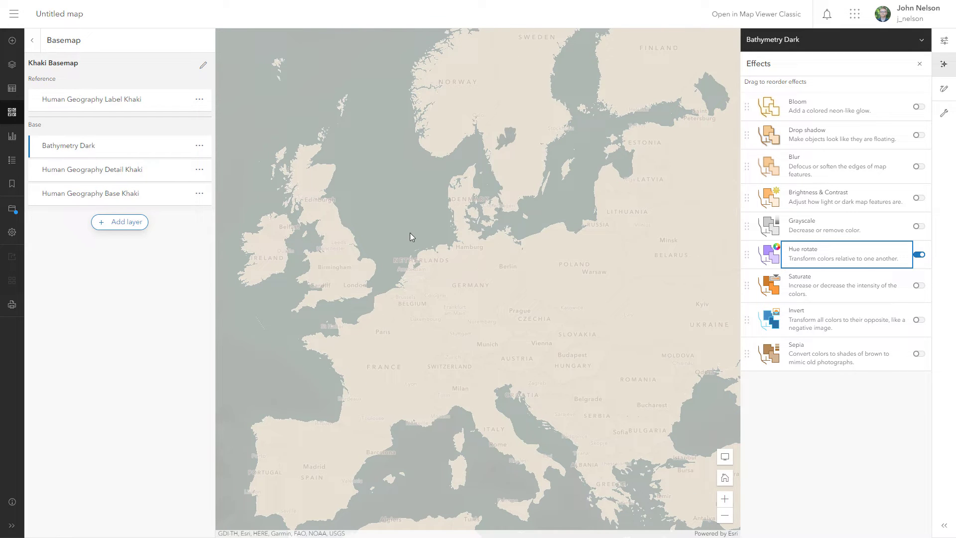
pyautogui.scroll(2, 406, 243)
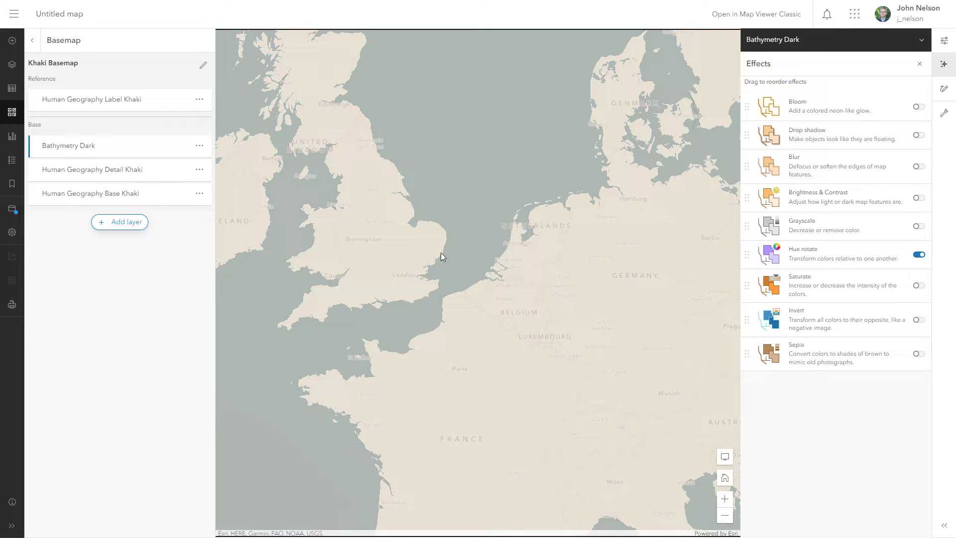
pyautogui.scroll(2, 459, 273)
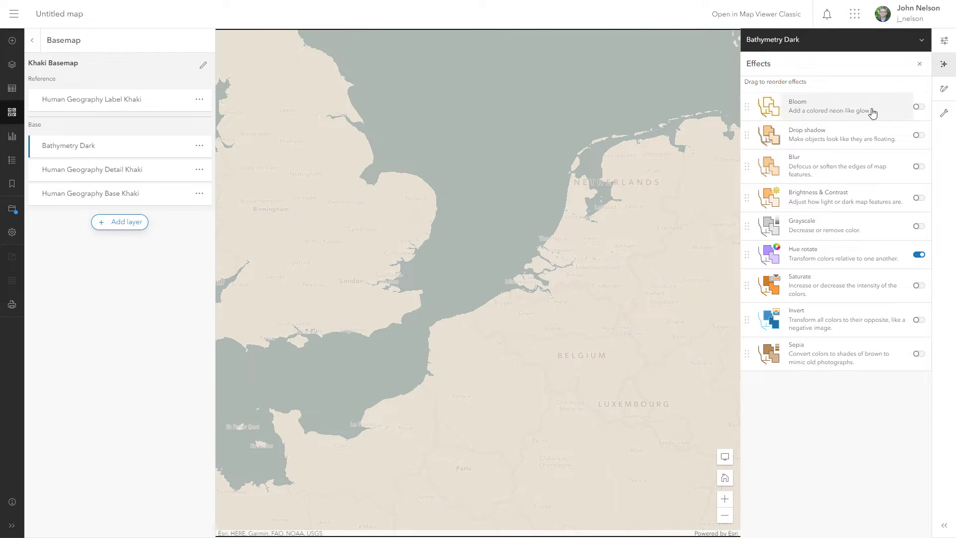
# Turn on Bathymetry Dark's bloom with threshold 0, radius 0 and strength 0.9.
pyautogui.click(917, 106)
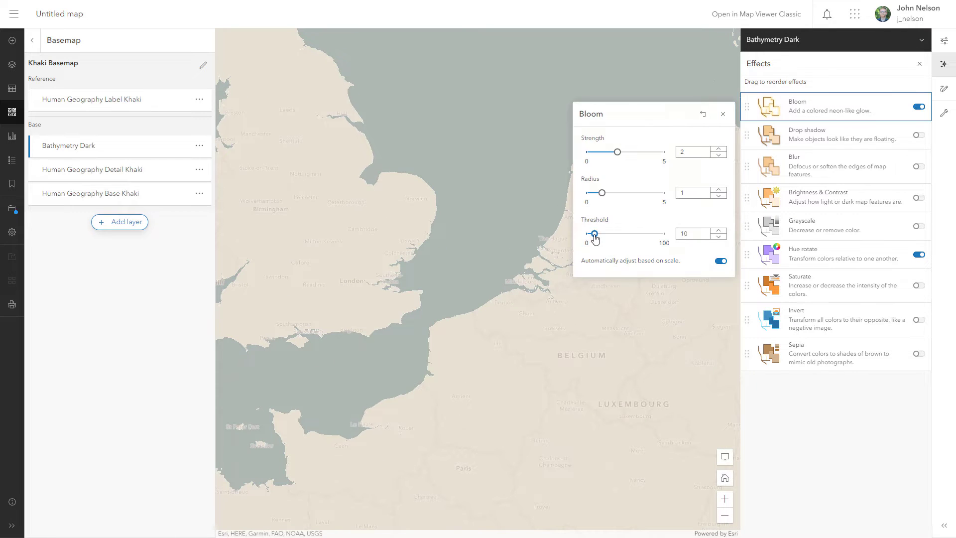
pyautogui.moveTo(595, 234); pyautogui.dragTo(577, 238)
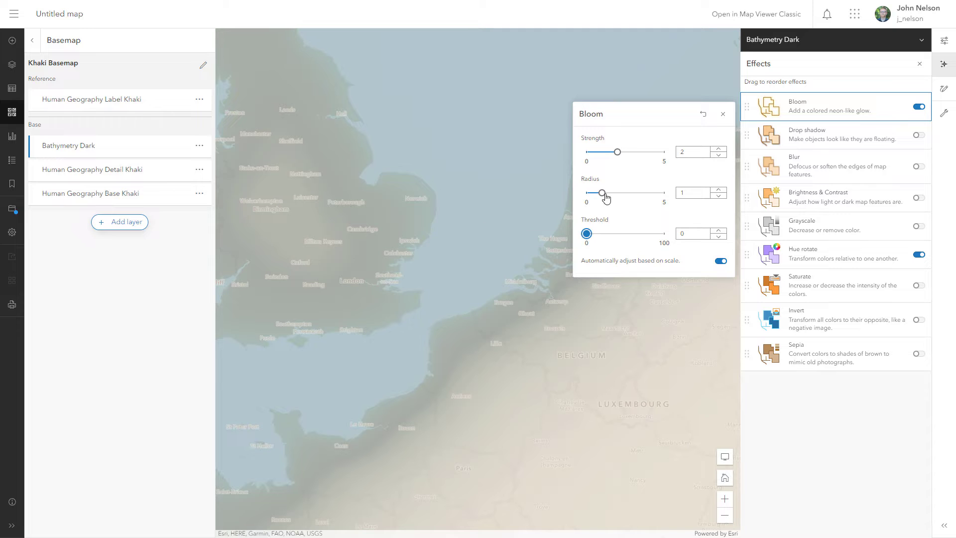
pyautogui.moveTo(603, 195); pyautogui.dragTo(587, 196)
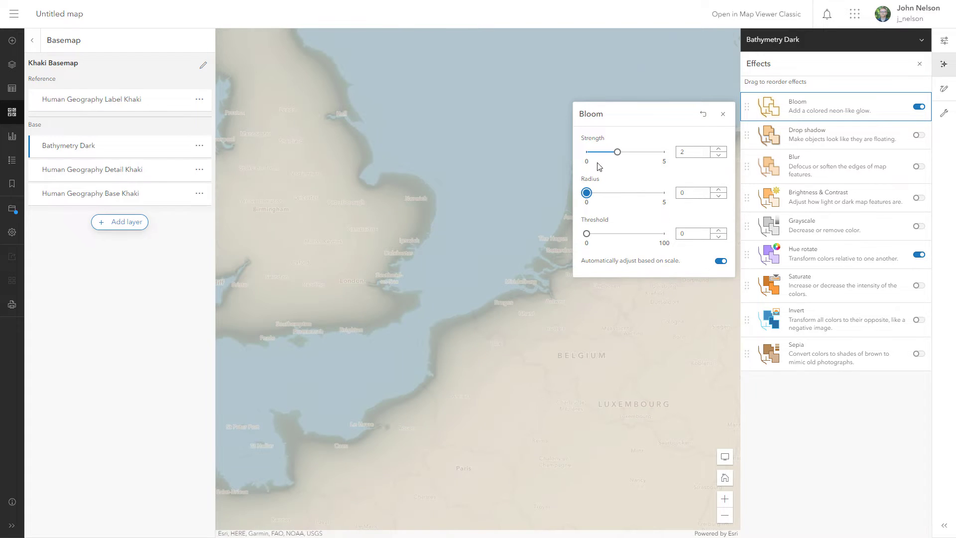
pyautogui.moveTo(617, 154); pyautogui.dragTo(586, 153)
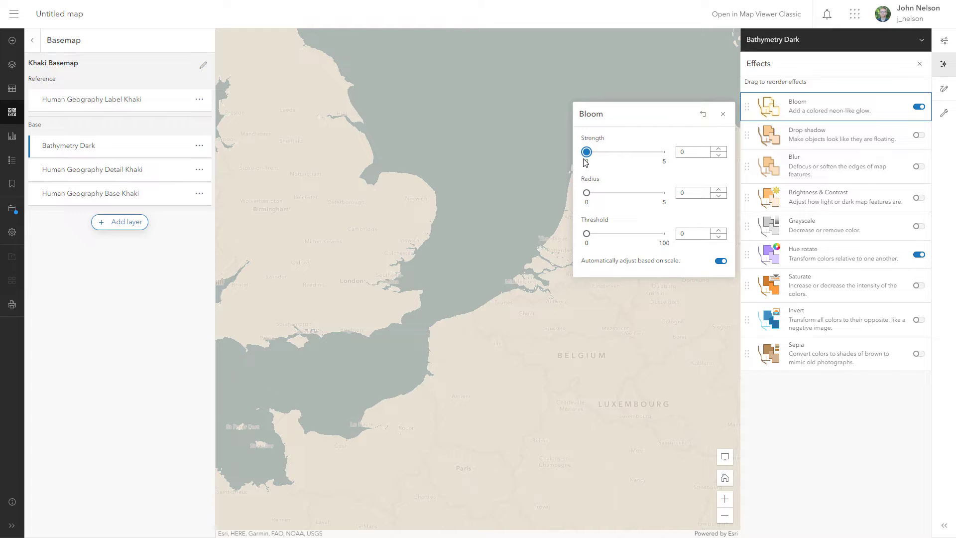
pyautogui.moveTo(587, 156); pyautogui.dragTo(592, 156)
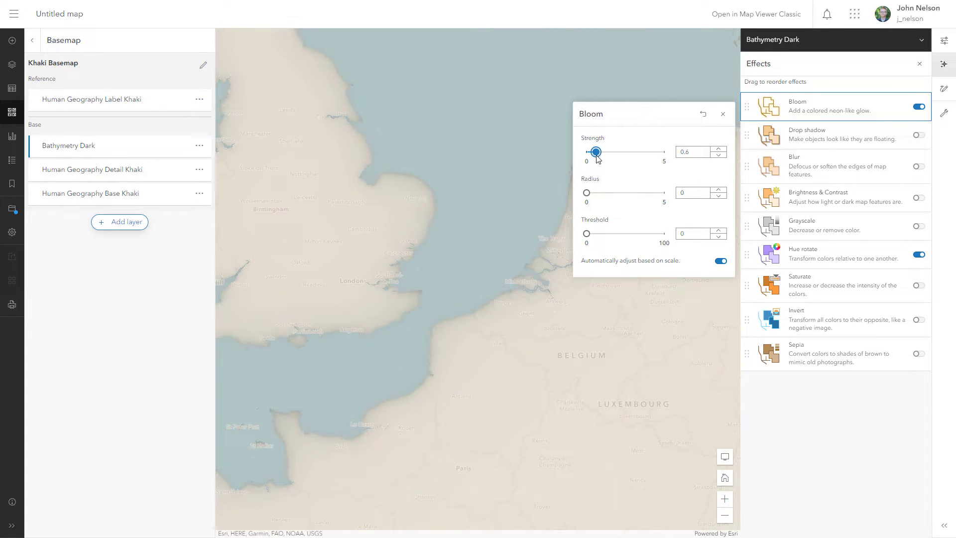
pyautogui.moveTo(597, 158)
pyautogui.mouseDown()
pyautogui.moveTo(610, 158)
pyautogui.moveTo(601, 160)
pyautogui.mouseUp()
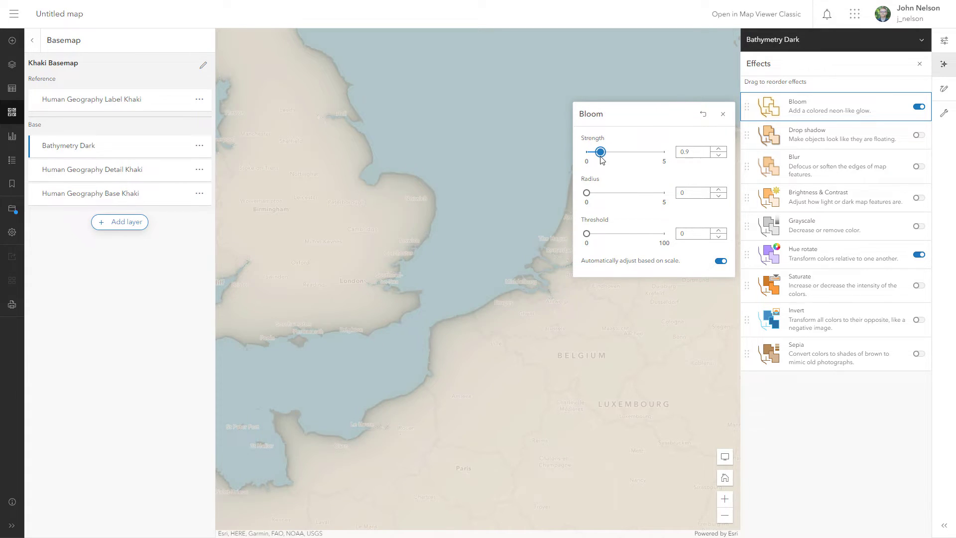
pyautogui.click(722, 113)
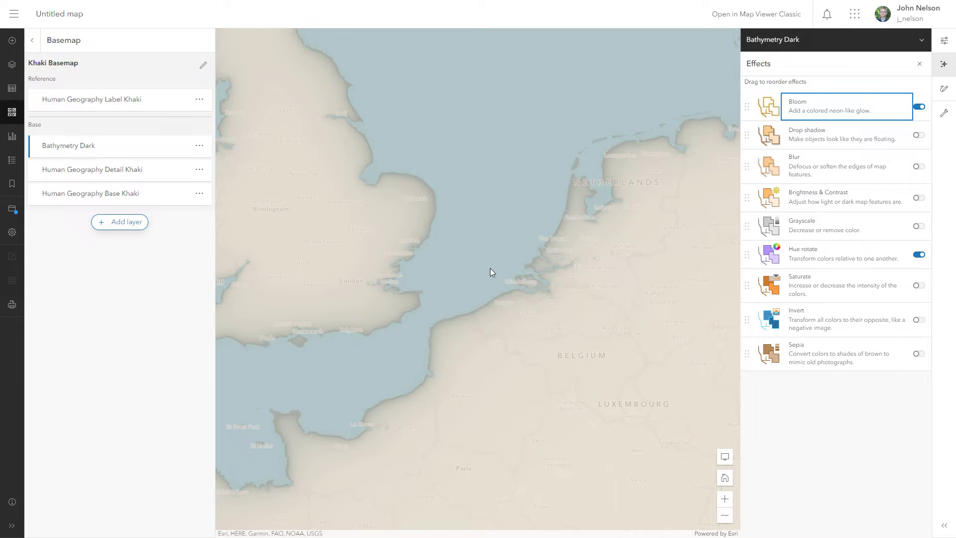
pyautogui.scroll(-2, 491, 270)
pyautogui.scroll(-2, 486, 266)
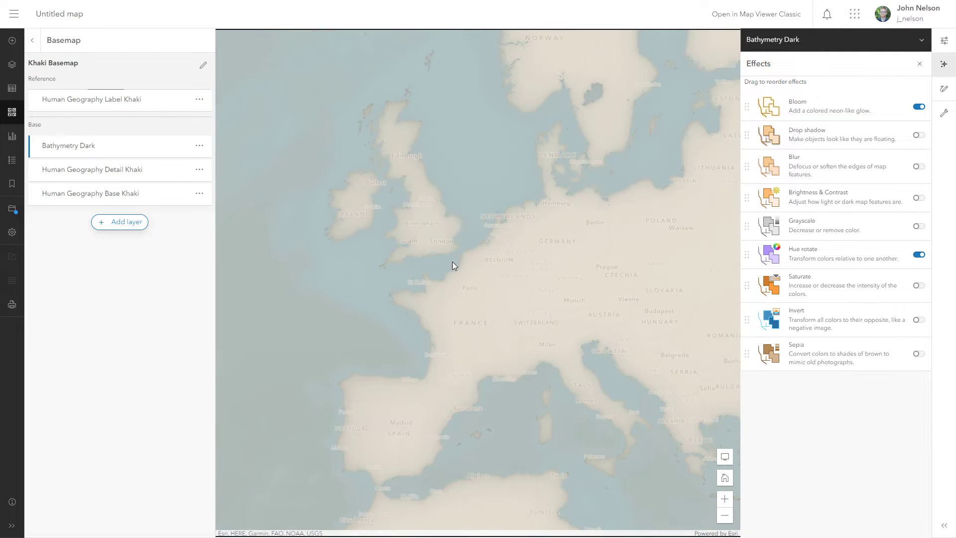
pyautogui.scroll(1, 454, 247)
pyautogui.scroll(1, 454, 248)
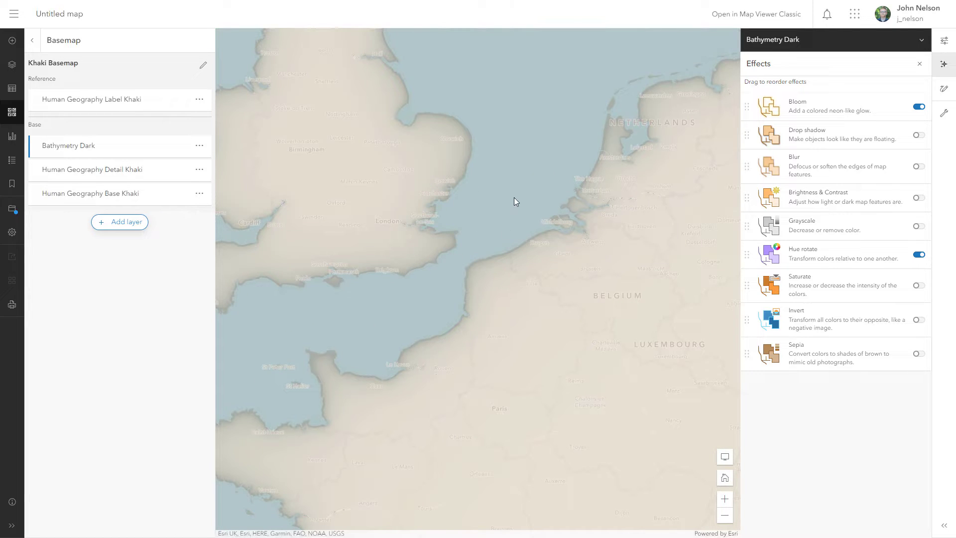
pyautogui.scroll(-1, 491, 294)
pyautogui.scroll(-1, 528, 280)
pyautogui.scroll(-1, 433, 292)
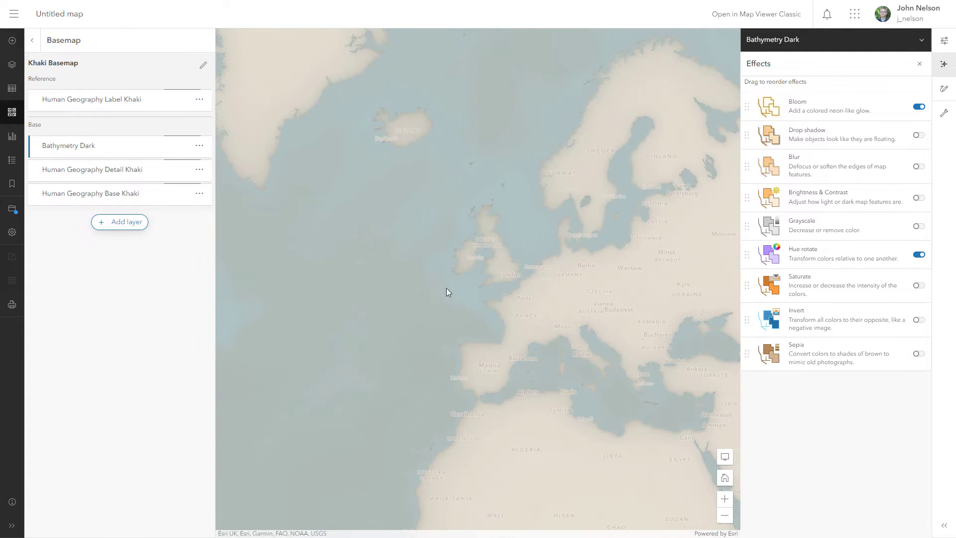
# Switch off 'Automatically adjust based on scale' for Bathymetry Dark's bloom, viewing Florida and Cuba.
pyautogui.moveTo(433, 292); pyautogui.dragTo(585, 189)
pyautogui.scroll(-1, 523, 188)
pyautogui.scroll(2, 428, 252)
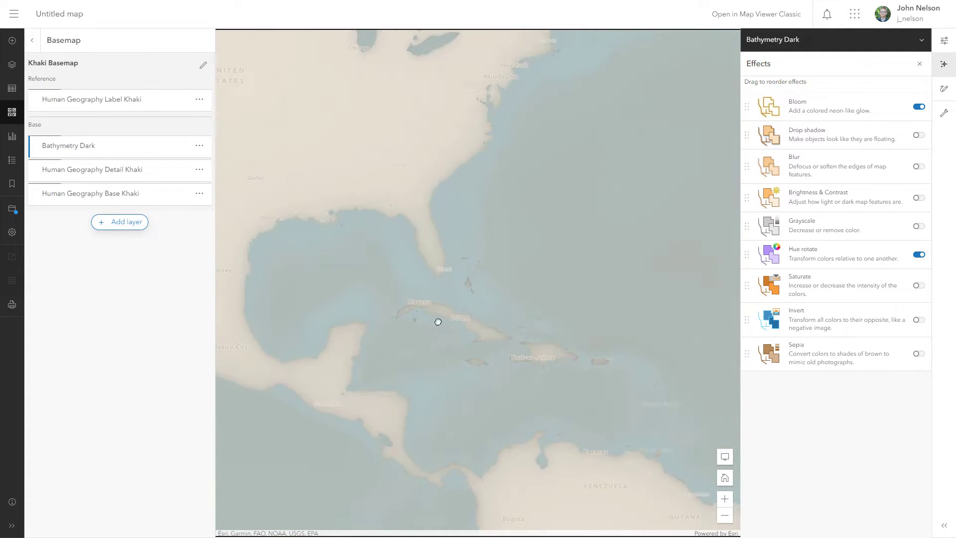
pyautogui.scroll(1, 397, 259)
pyautogui.moveTo(398, 259); pyautogui.dragTo(476, 282)
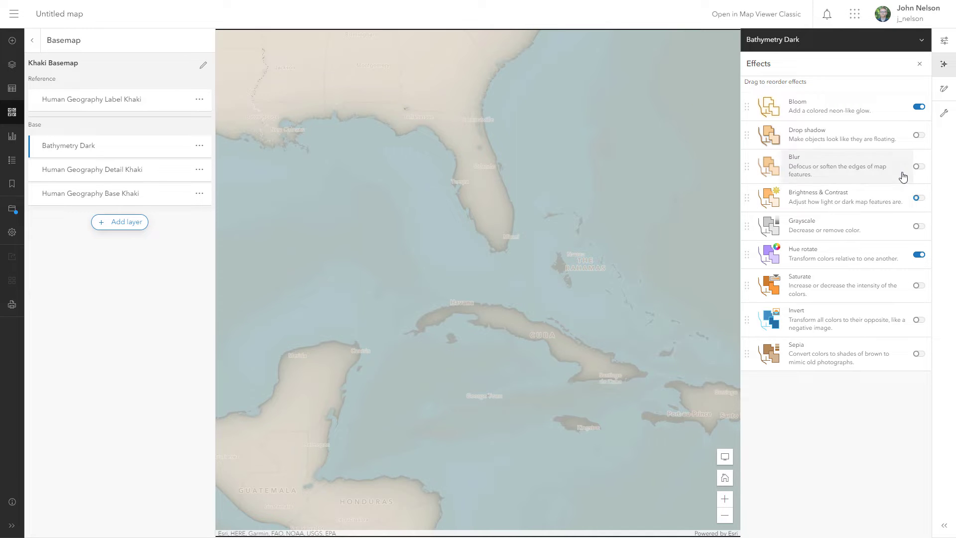
pyautogui.click(844, 112)
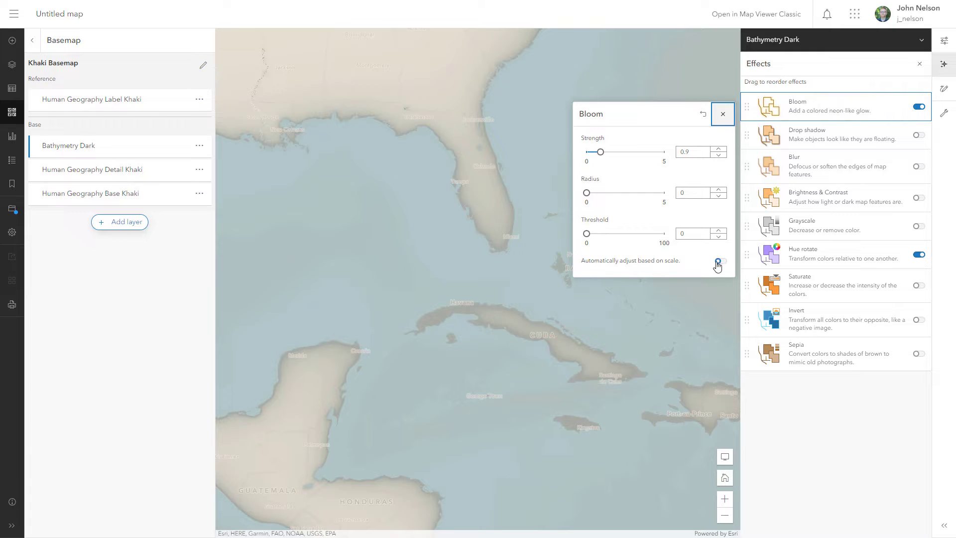
pyautogui.click(720, 261)
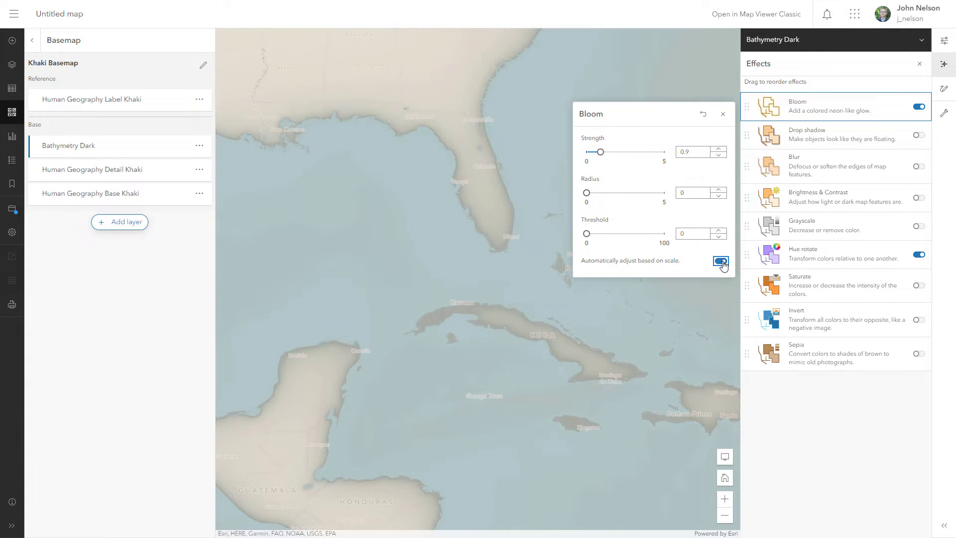
pyautogui.click(720, 110)
# Enable brightness & contrast on Bathymetry Dark with brightness 194 and contrast 85.
pyautogui.click(833, 197)
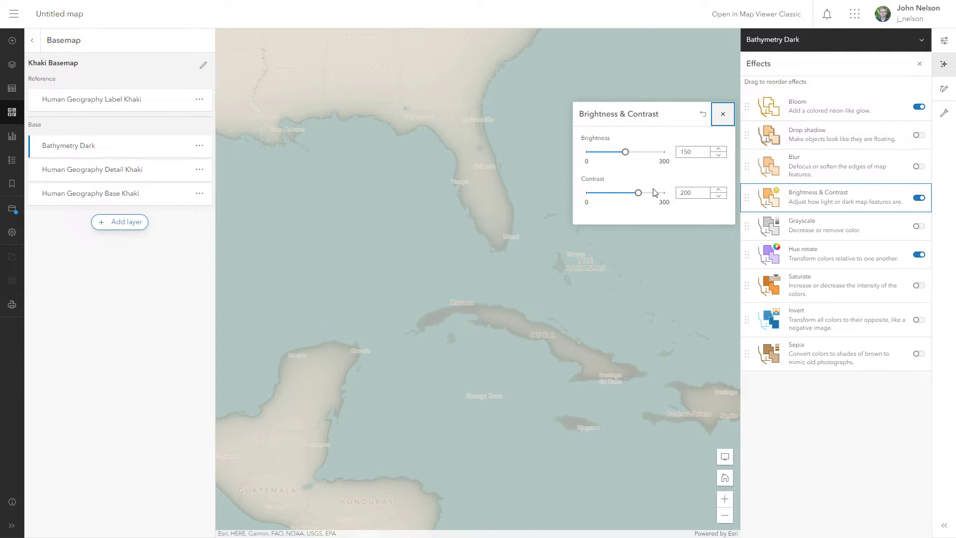
pyautogui.moveTo(638, 197)
pyautogui.mouseDown()
pyautogui.moveTo(585, 194)
pyautogui.moveTo(631, 196)
pyautogui.mouseUp()
pyautogui.moveTo(625, 153)
pyautogui.mouseDown()
pyautogui.moveTo(585, 157)
pyautogui.moveTo(670, 158)
pyautogui.moveTo(638, 159)
pyautogui.mouseUp()
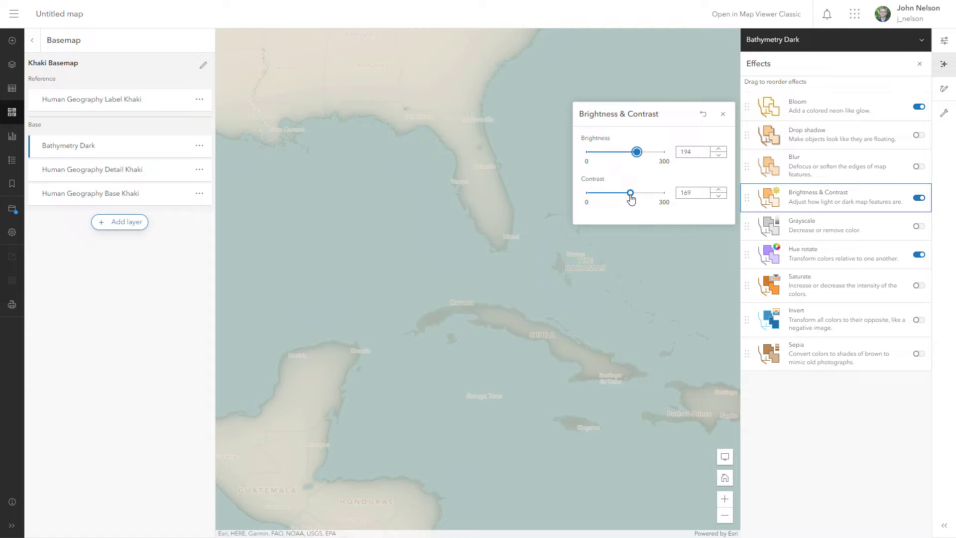
pyautogui.moveTo(631, 195); pyautogui.dragTo(602, 198)
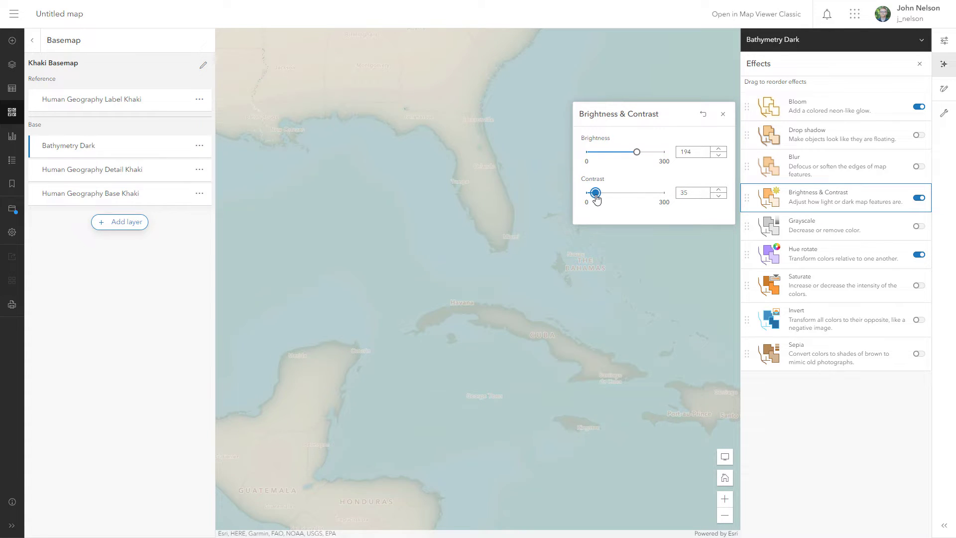
pyautogui.click(722, 114)
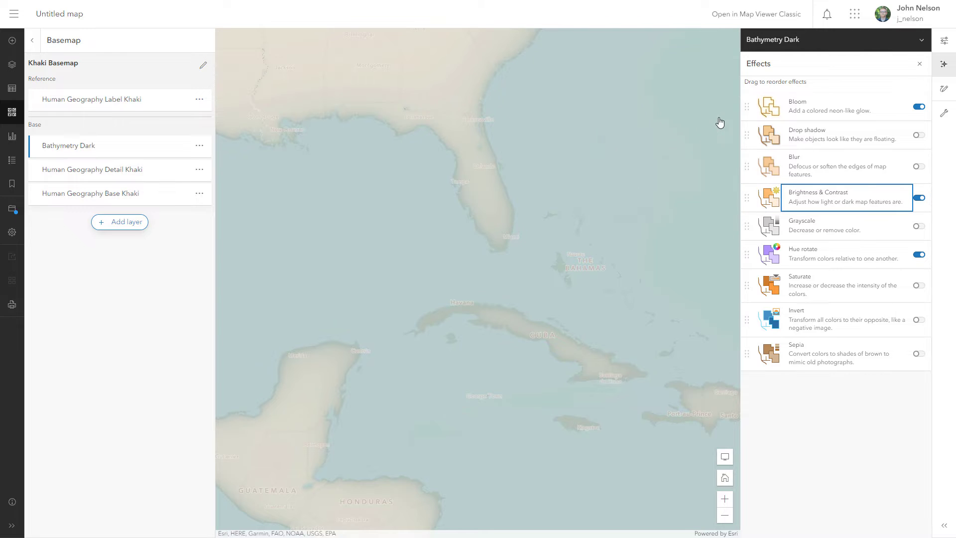
pyautogui.scroll(-3, 467, 242)
pyautogui.moveTo(443, 240); pyautogui.dragTo(485, 203)
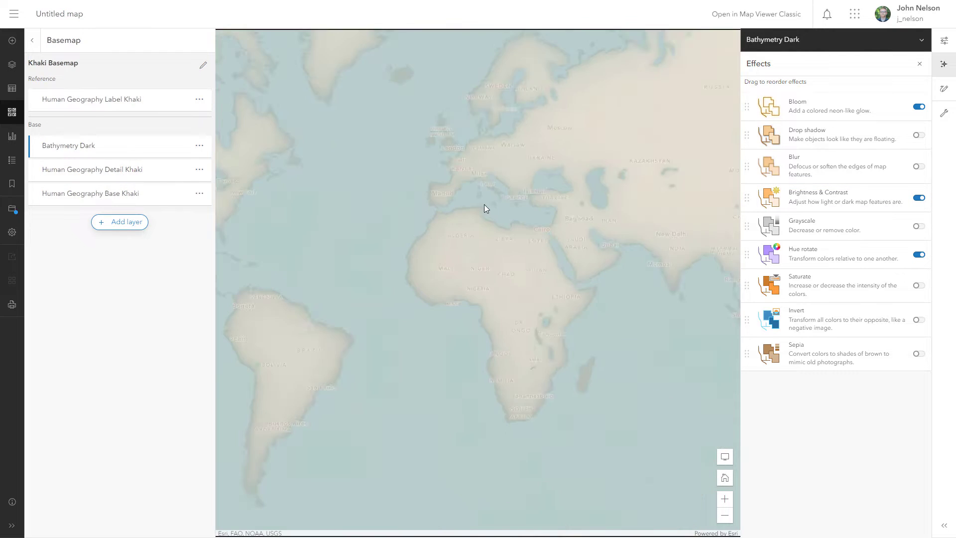
pyautogui.scroll(3, 522, 221)
pyautogui.scroll(2, 522, 222)
pyautogui.scroll(2, 574, 225)
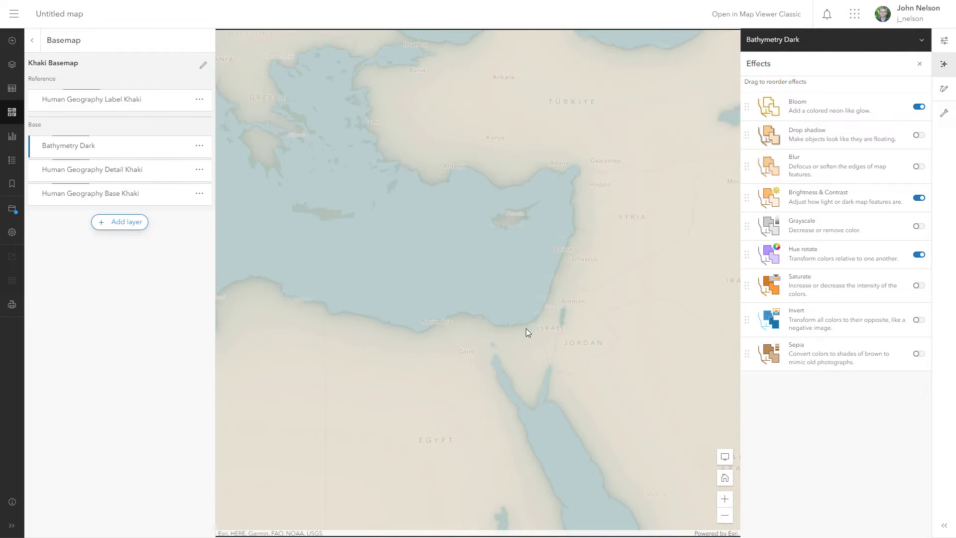
pyautogui.scroll(1, 527, 330)
pyautogui.scroll(-1, 514, 311)
pyautogui.scroll(-1, 514, 310)
pyautogui.scroll(-1, 515, 312)
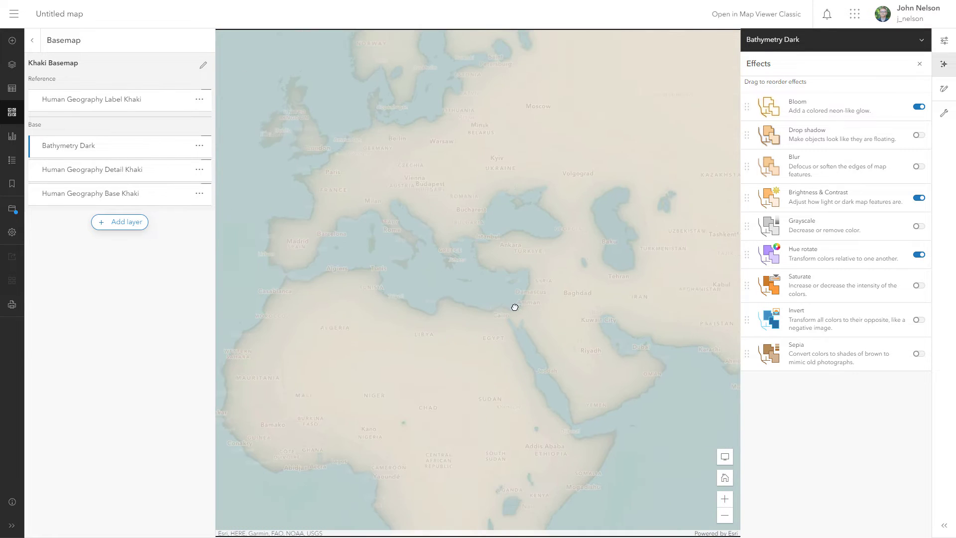
pyautogui.moveTo(476, 296); pyautogui.dragTo(534, 292)
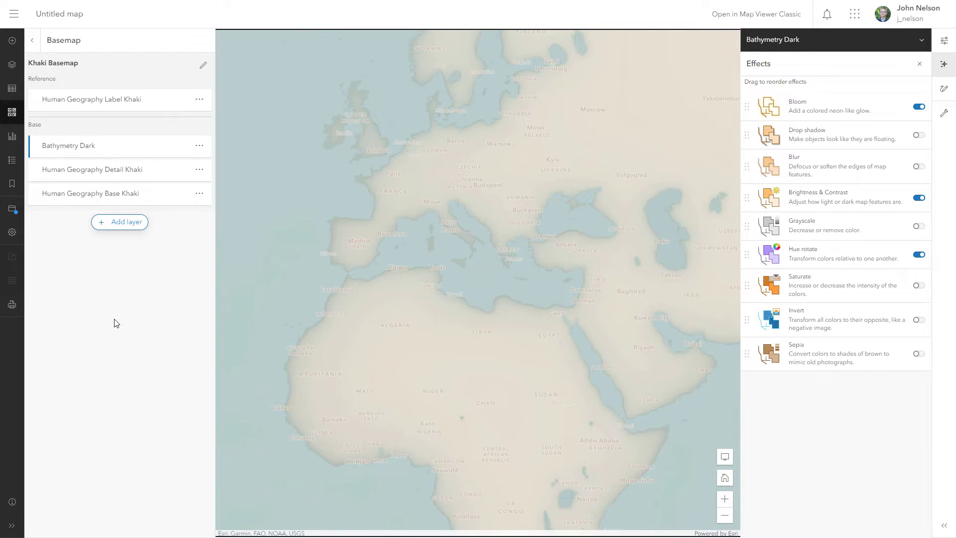
pyautogui.moveTo(415, 317); pyautogui.dragTo(391, 365)
pyautogui.scroll(1, 329, 269)
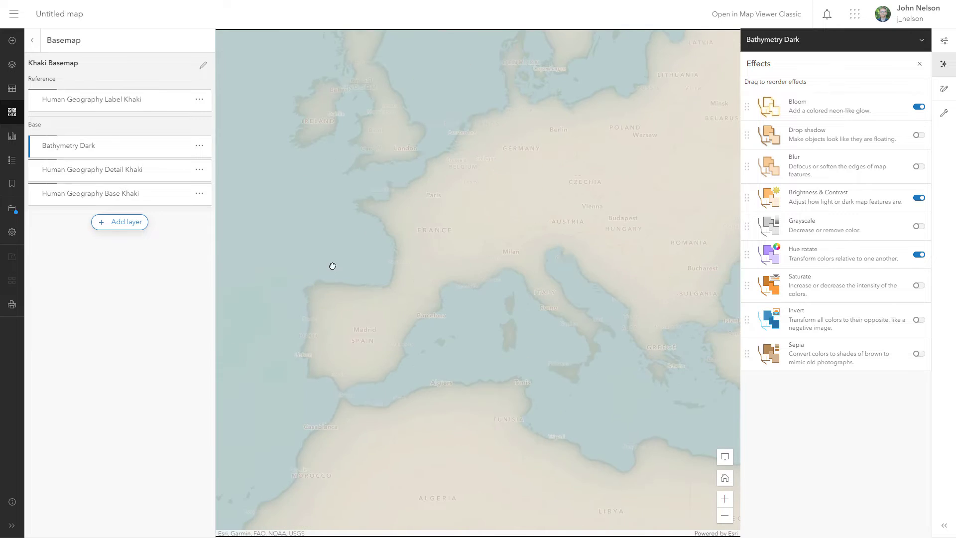
pyautogui.moveTo(336, 259); pyautogui.dragTo(373, 264)
pyautogui.scroll(1, 372, 263)
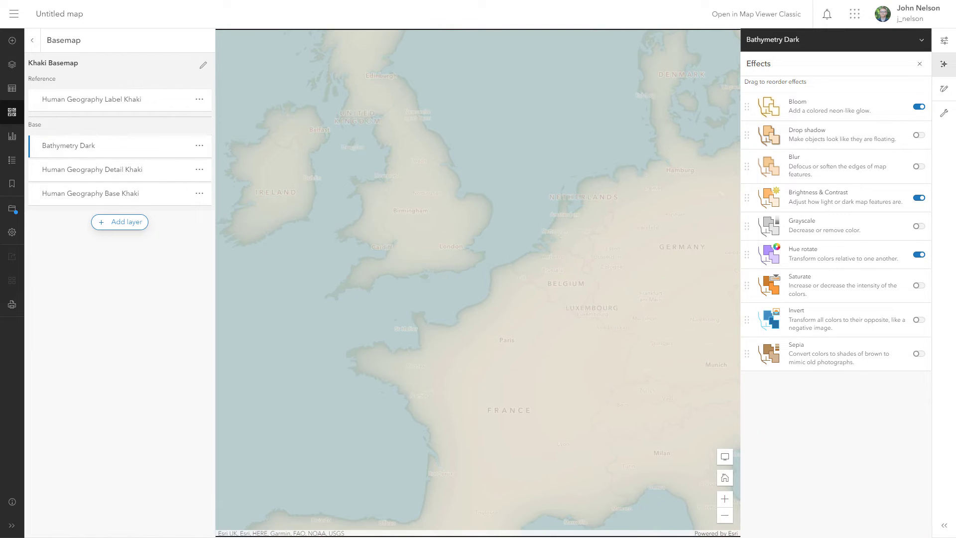
# Add the Parchment Texture layer to the basemap from a Living Atlas 'paper texture' search.
pyautogui.click(120, 222)
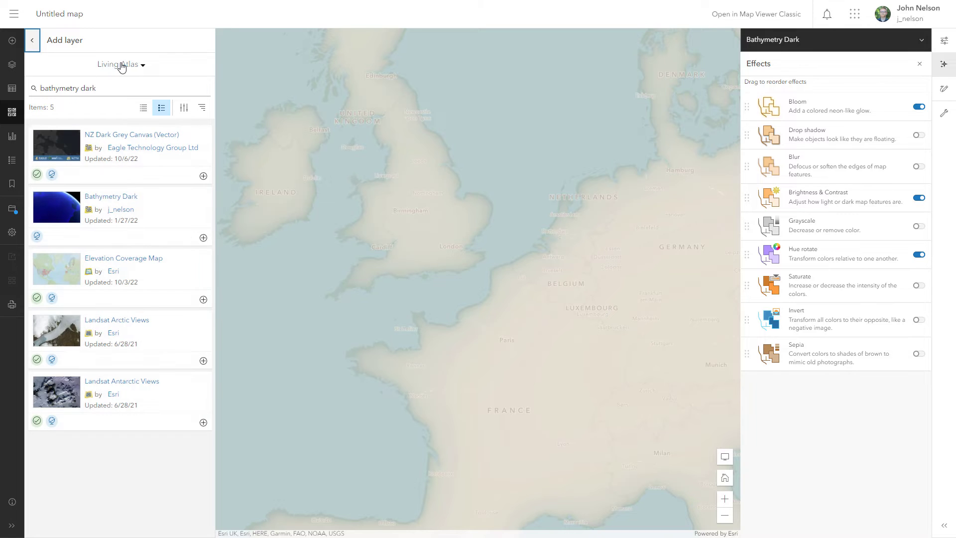
pyautogui.moveTo(100, 89); pyautogui.dragTo(45, 85)
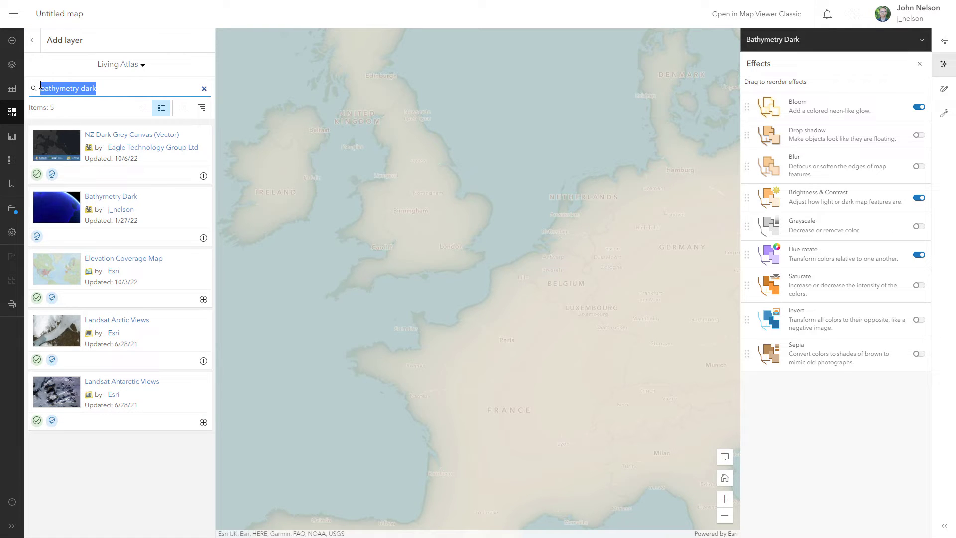
pyautogui.write('par')
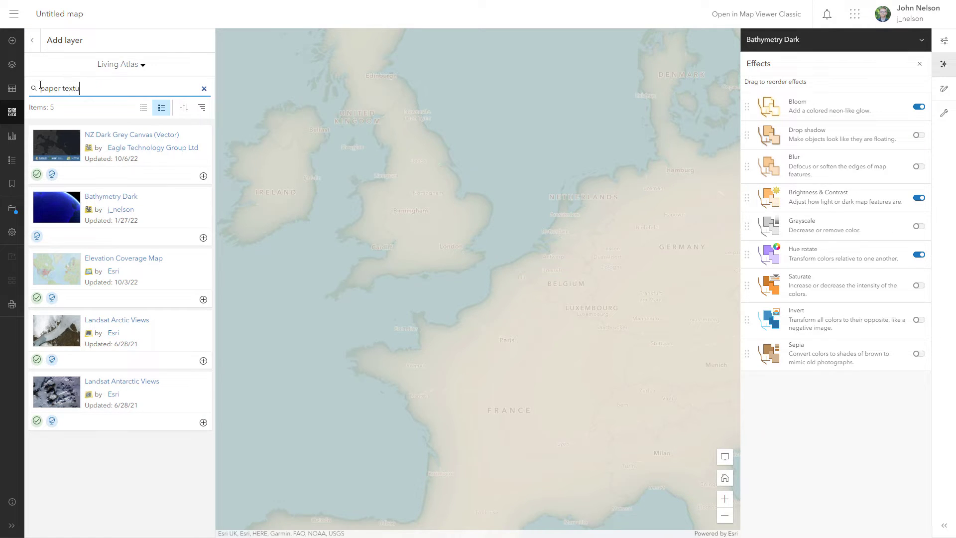
pyautogui.press('Return')
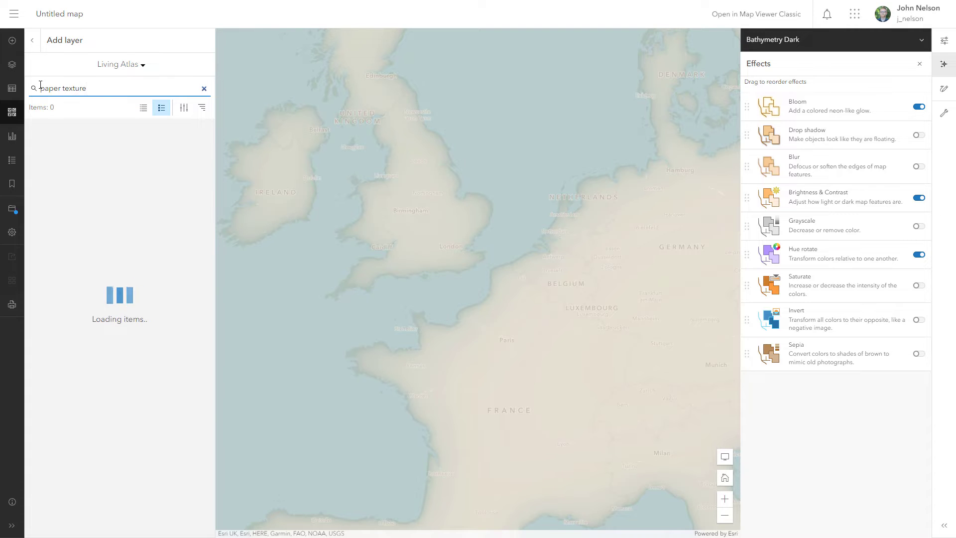
pyautogui.click(203, 422)
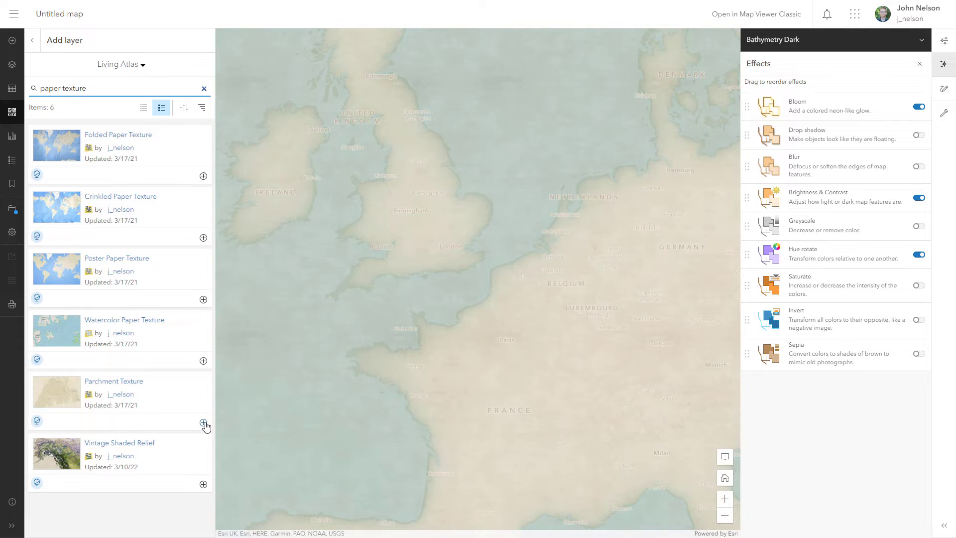
pyautogui.scroll(-3, 398, 344)
pyautogui.moveTo(620, 406); pyautogui.dragTo(553, 378)
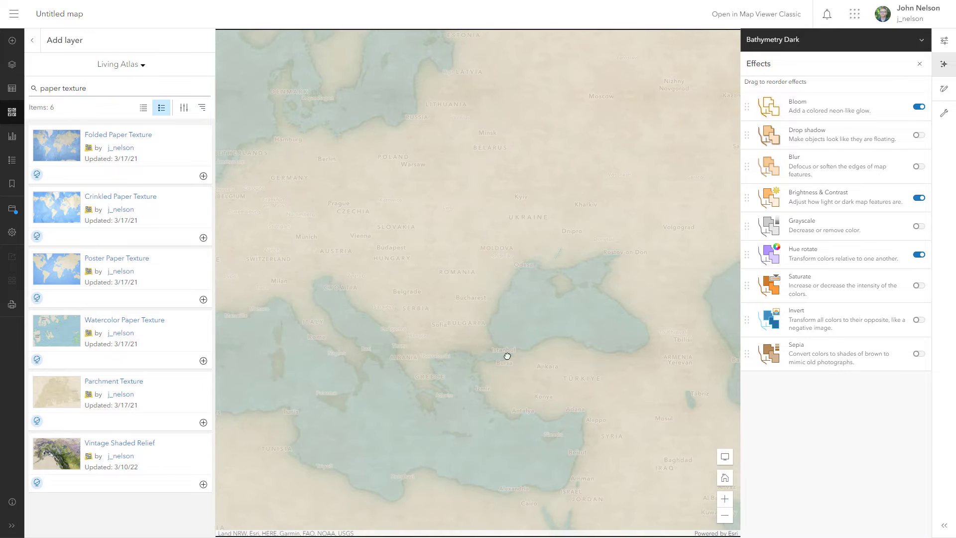
pyautogui.scroll(2, 442, 286)
pyautogui.moveTo(672, 336); pyautogui.dragTo(461, 282)
pyautogui.moveTo(709, 388)
pyautogui.mouseDown()
pyautogui.moveTo(563, 366)
pyautogui.moveTo(358, 298)
pyautogui.mouseUp()
pyautogui.moveTo(563, 398)
pyautogui.mouseDown()
pyautogui.moveTo(381, 247)
pyautogui.moveTo(384, 345)
pyautogui.mouseUp()
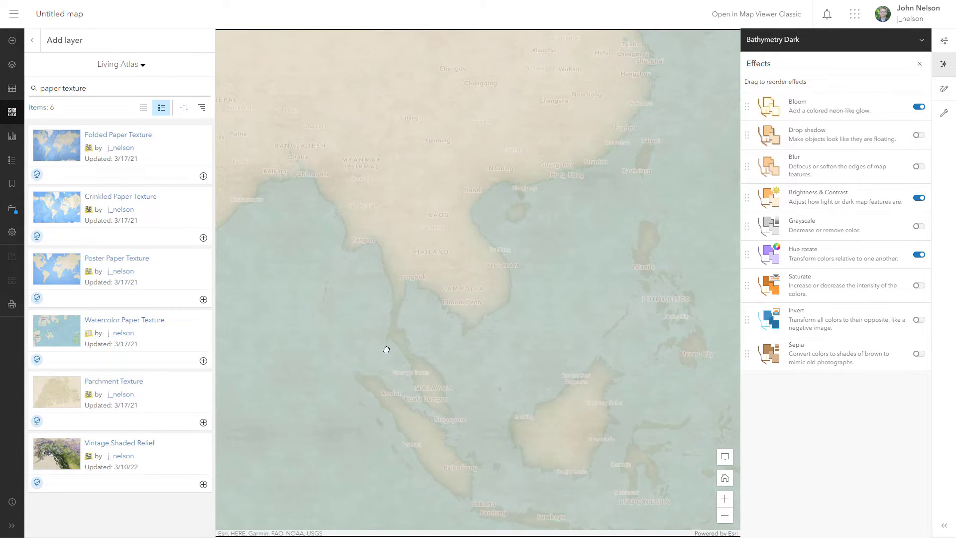
pyautogui.click(32, 41)
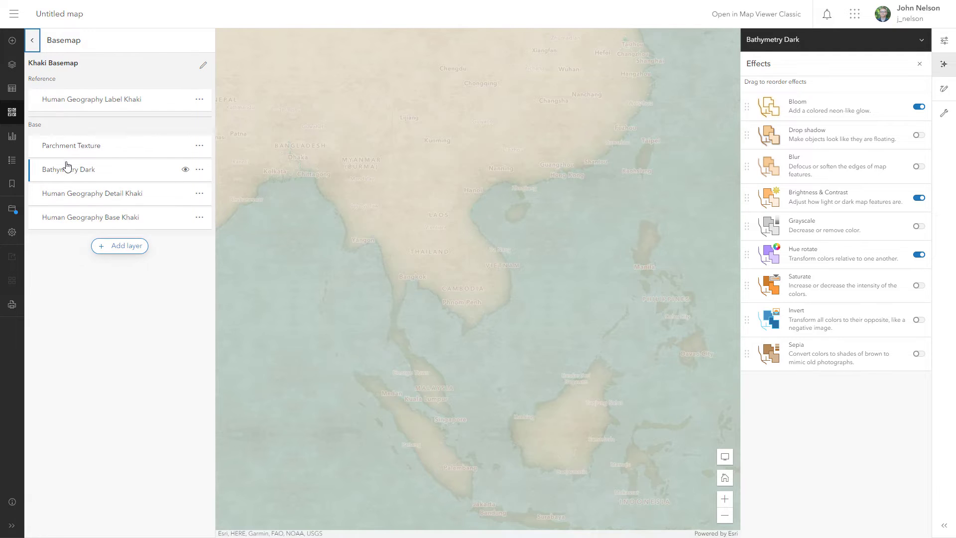
# Give the Parchment Texture layer Multiply blending, then inspect the textured map around Southeast Asia.
pyautogui.click(87, 147)
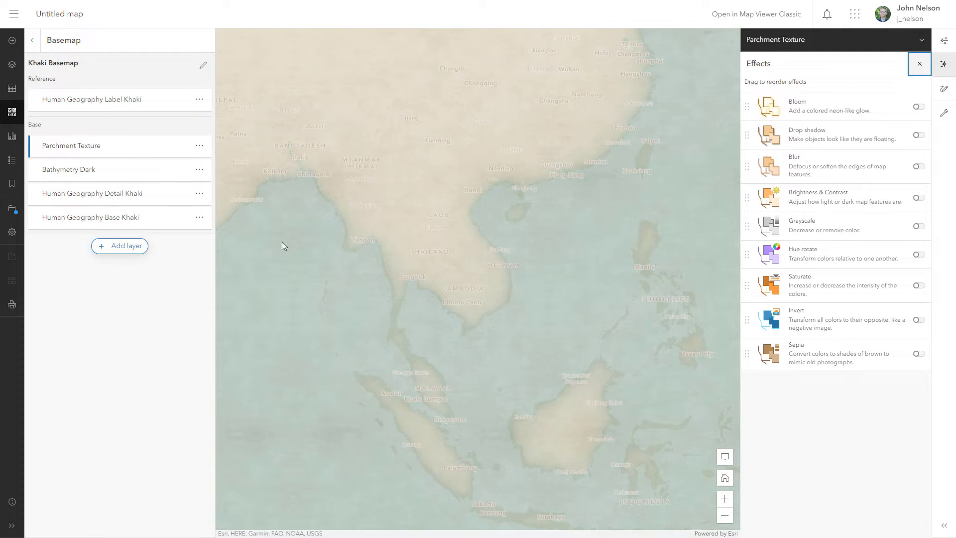
pyautogui.click(944, 41)
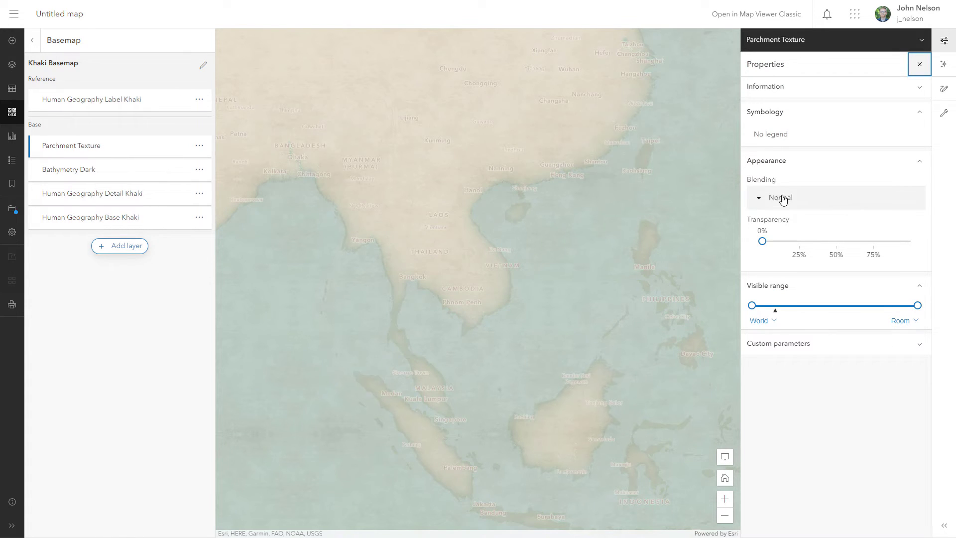
pyautogui.click(782, 198)
pyautogui.moveTo(906, 286); pyautogui.dragTo(903, 324)
pyautogui.click(818, 350)
pyautogui.click(897, 226)
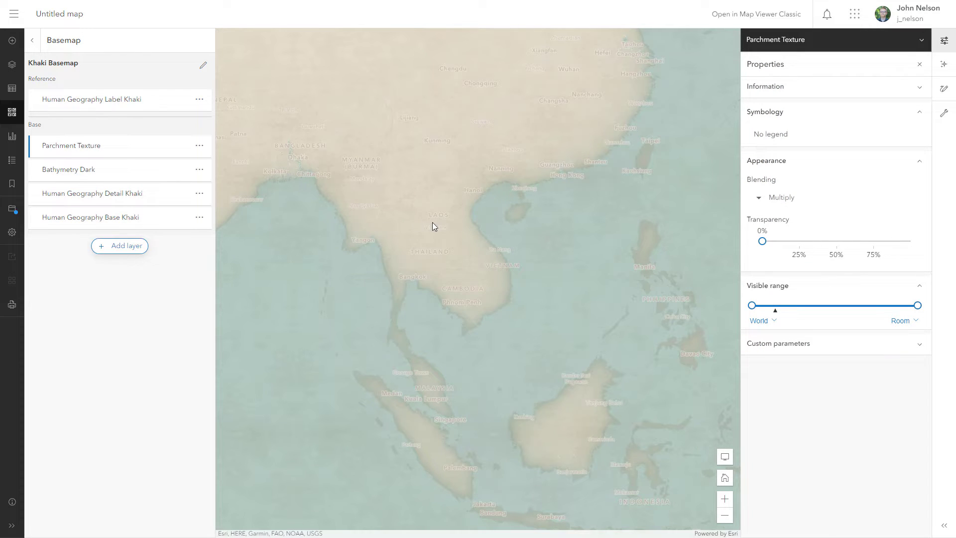
pyautogui.moveTo(361, 283); pyautogui.dragTo(562, 335)
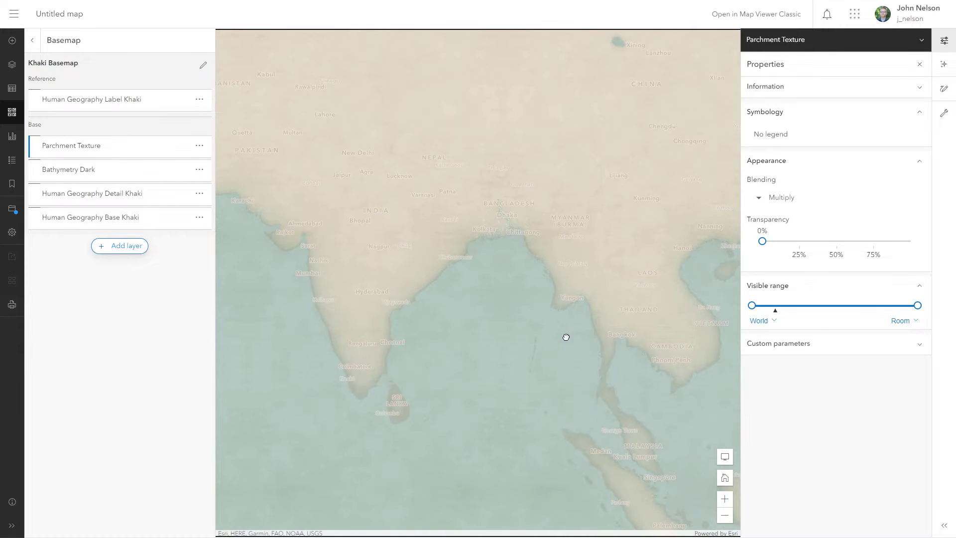
pyautogui.moveTo(587, 380)
pyautogui.mouseDown()
pyautogui.moveTo(380, 288)
pyautogui.moveTo(411, 319)
pyautogui.mouseUp()
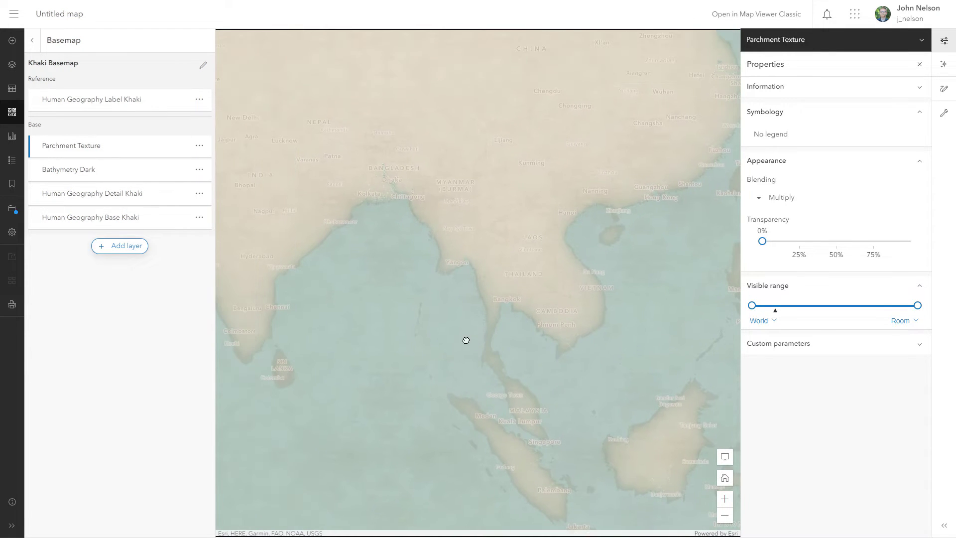
pyautogui.moveTo(515, 331); pyautogui.dragTo(642, 396)
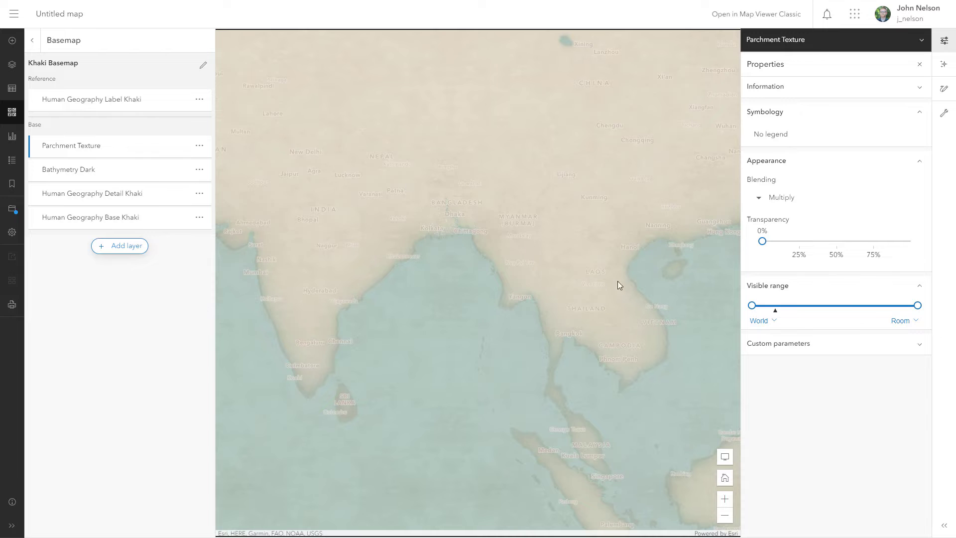
pyautogui.moveTo(616, 288)
pyautogui.mouseDown()
pyautogui.moveTo(531, 246)
pyautogui.moveTo(346, 316)
pyautogui.mouseUp()
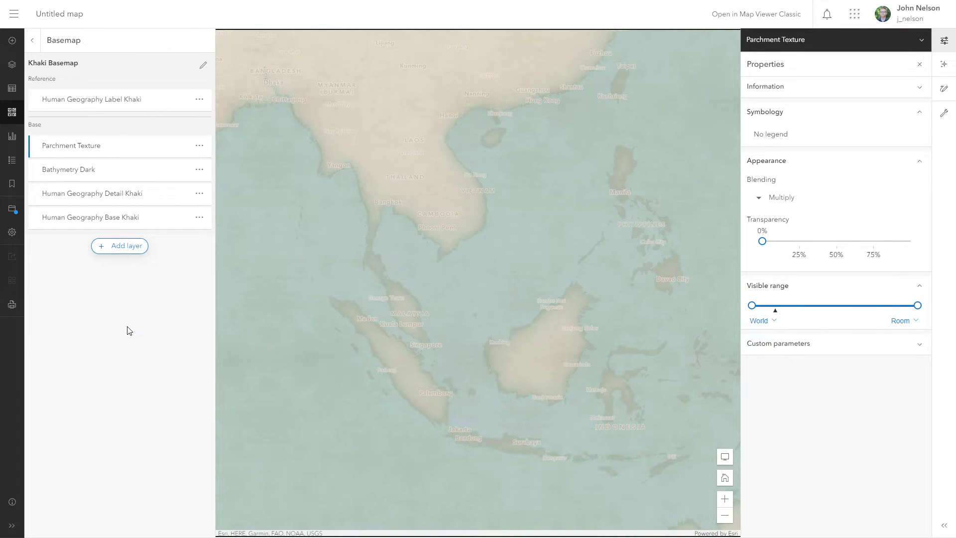
# Add the Folded Paper Texture layer from the paper texture results above the base layers.
pyautogui.click(117, 246)
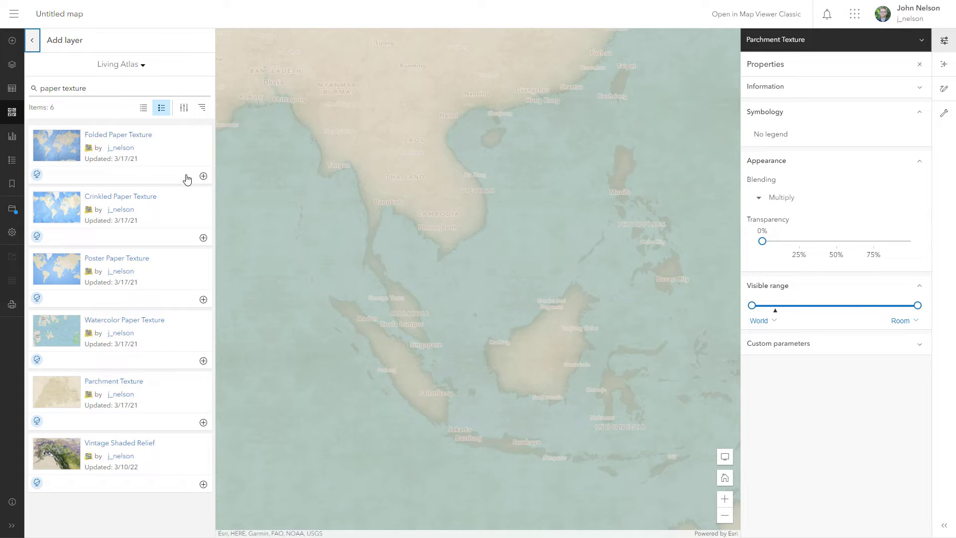
pyautogui.click(203, 176)
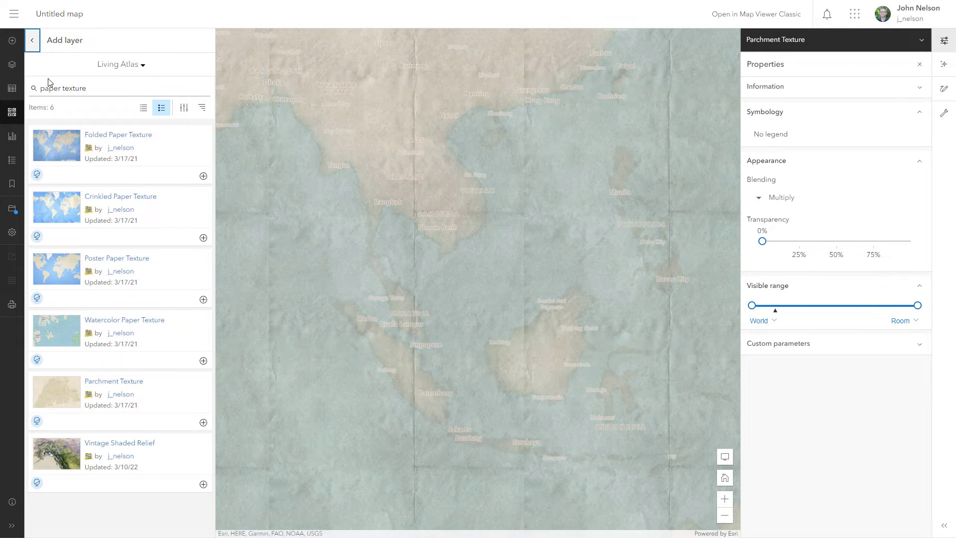
pyautogui.click(33, 40)
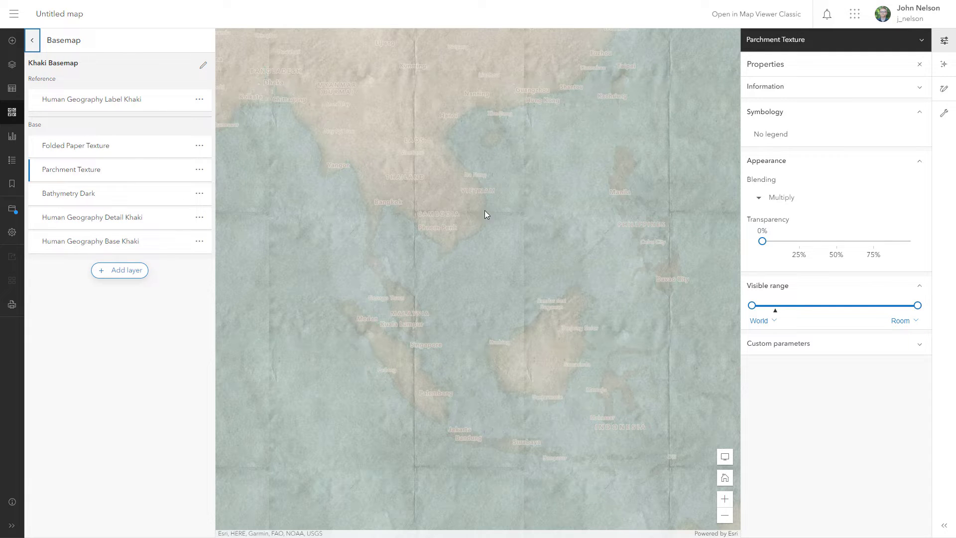
# Set the Folded Paper Texture layer's transparency to 60%.
pyautogui.click(117, 155)
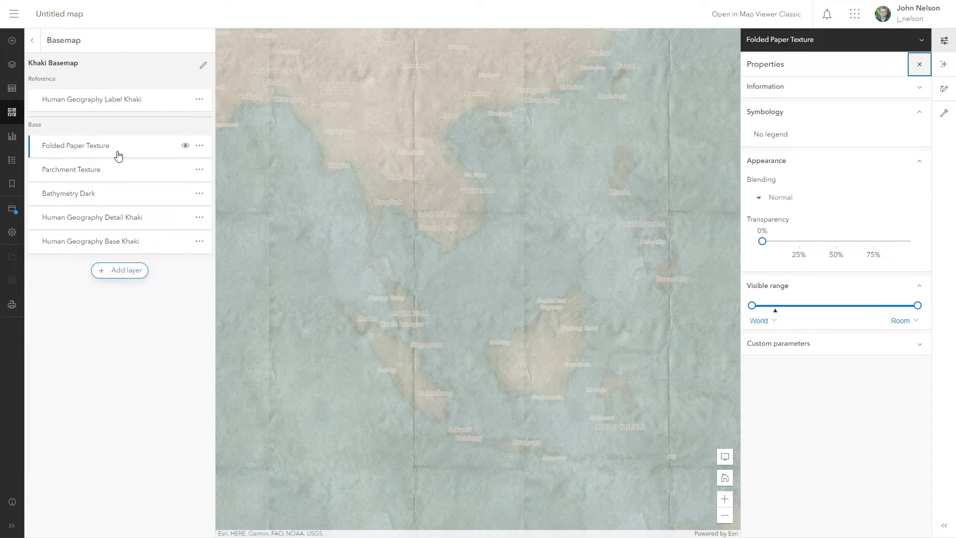
pyautogui.moveTo(764, 241); pyautogui.dragTo(838, 242)
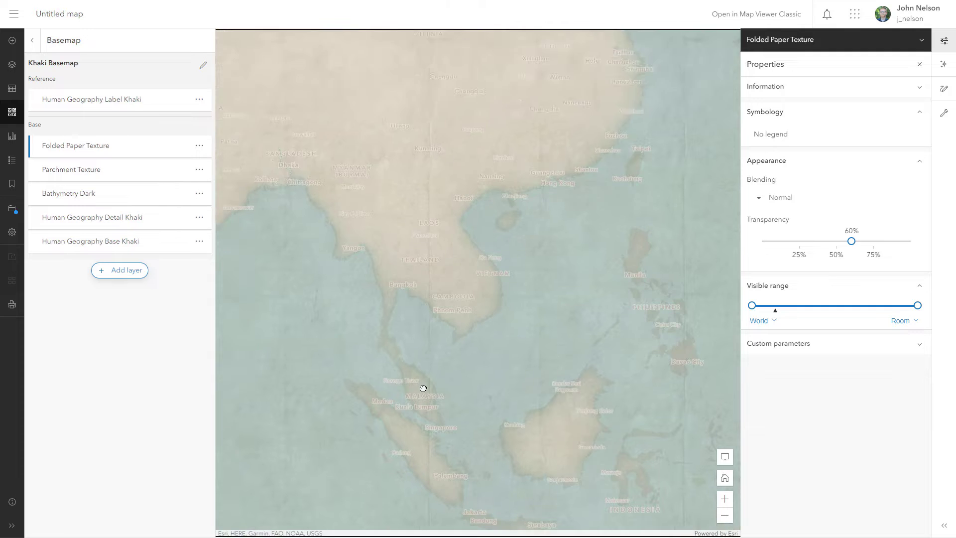
pyautogui.scroll(2, 420, 386)
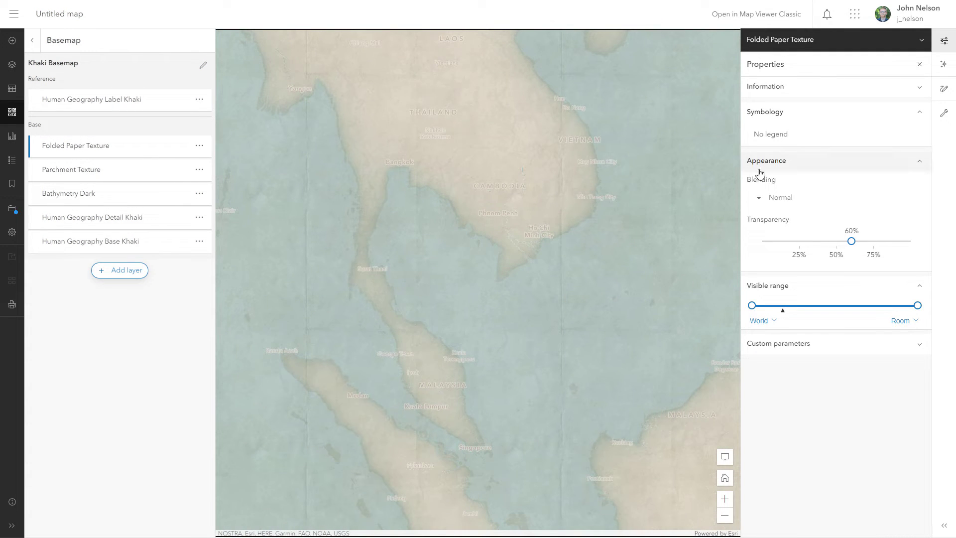
# Try Multiply blending on the Folded Paper Texture layer.
pyautogui.click(777, 204)
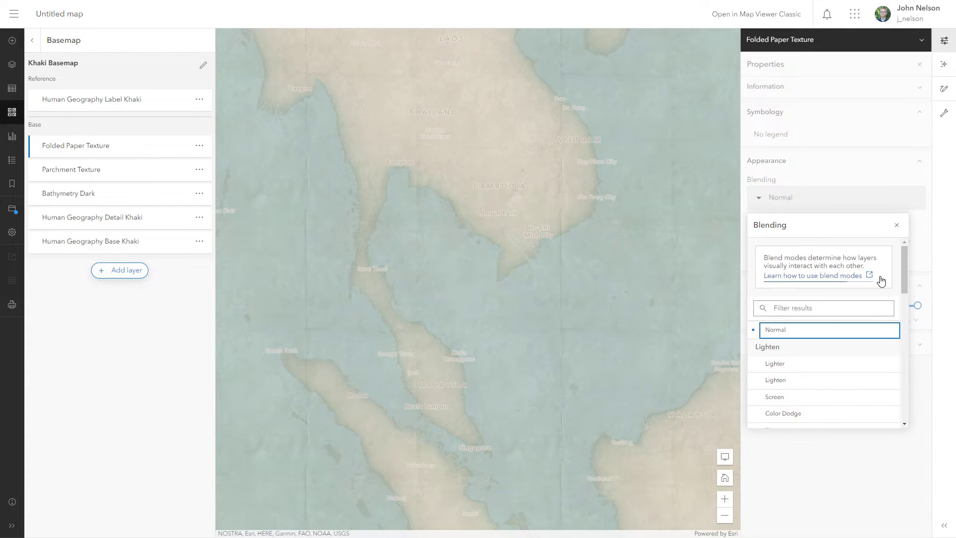
pyautogui.moveTo(906, 276); pyautogui.dragTo(904, 305)
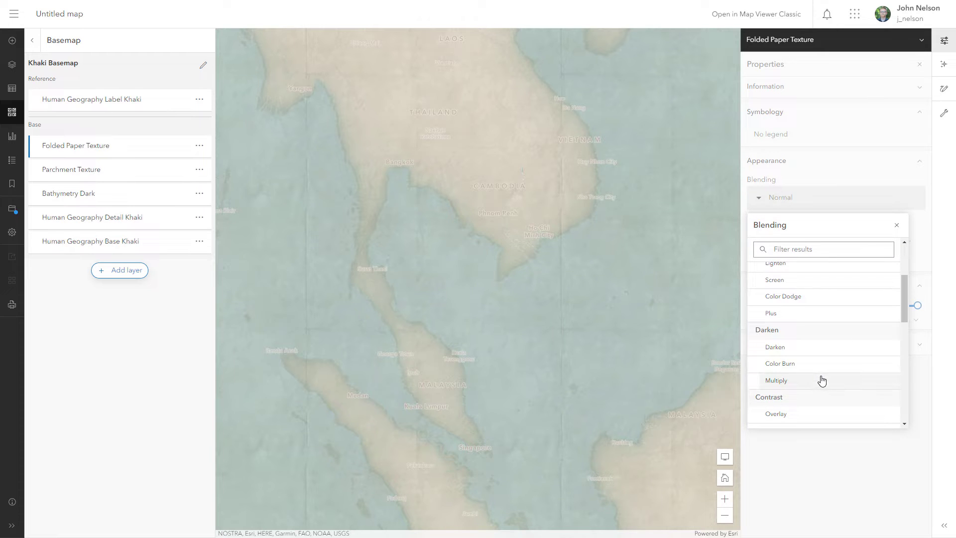
pyautogui.click(821, 381)
pyautogui.moveTo(538, 280); pyautogui.dragTo(379, 285)
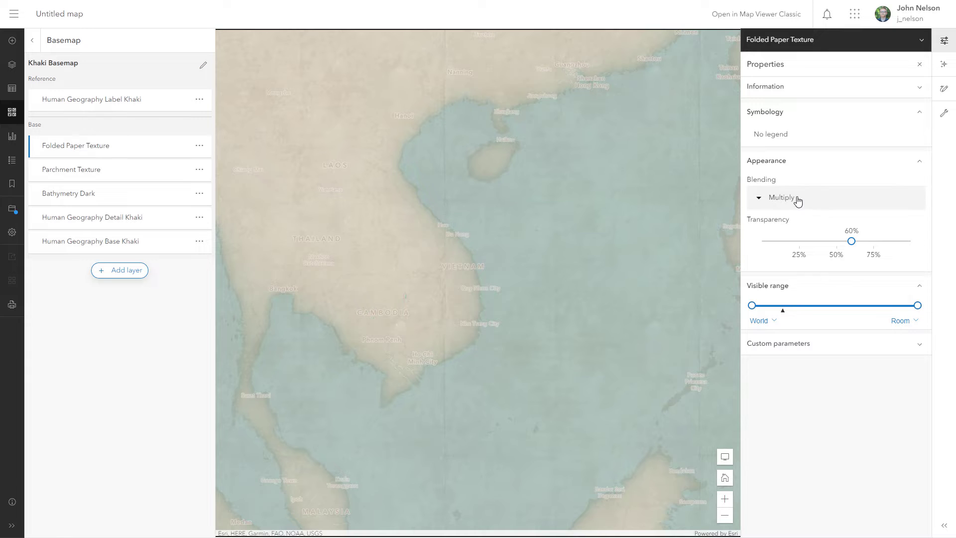
# Switch the texture's blending to Color Burn and check it across Southeast Asia.
pyautogui.click(796, 199)
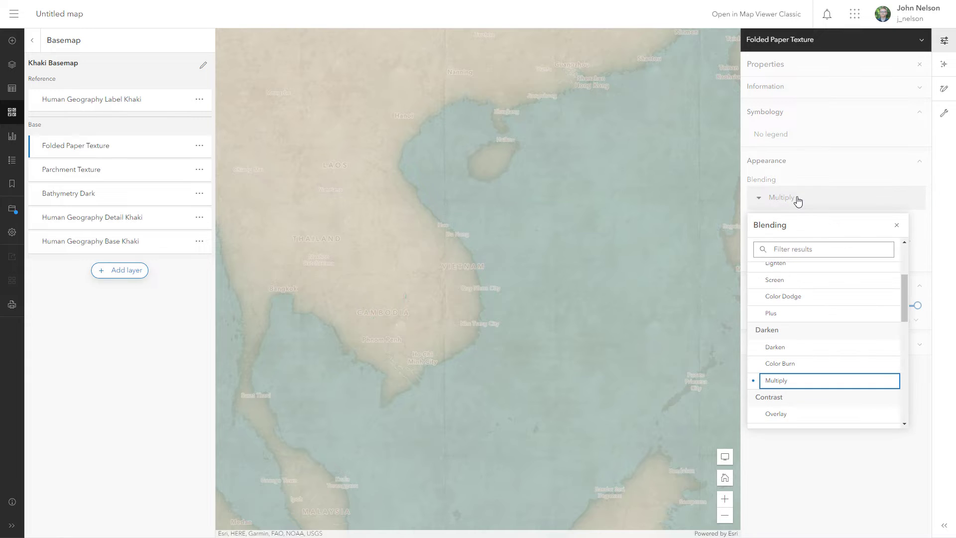
pyautogui.click(807, 363)
pyautogui.moveTo(360, 204); pyautogui.dragTo(486, 167)
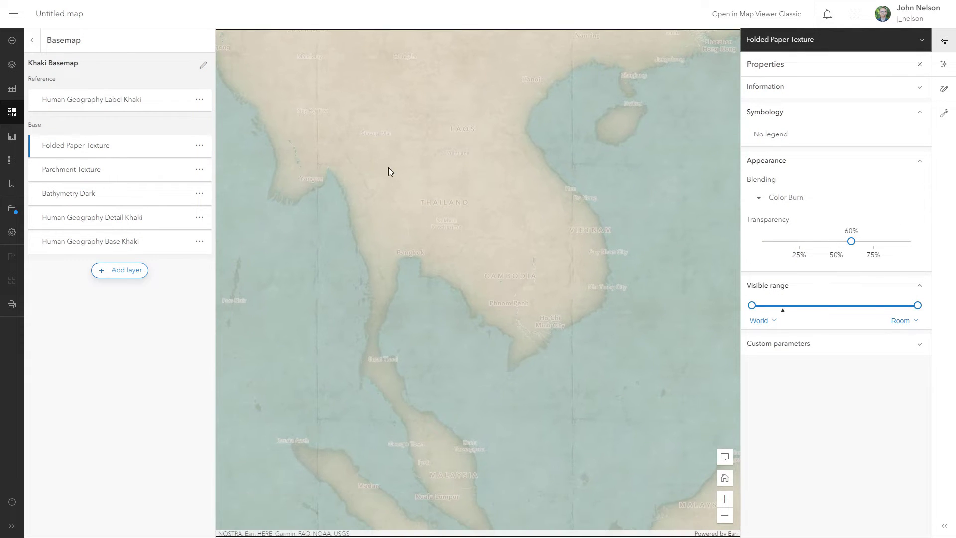
pyautogui.moveTo(387, 168); pyautogui.dragTo(461, 232)
pyautogui.moveTo(491, 331); pyautogui.dragTo(465, 266)
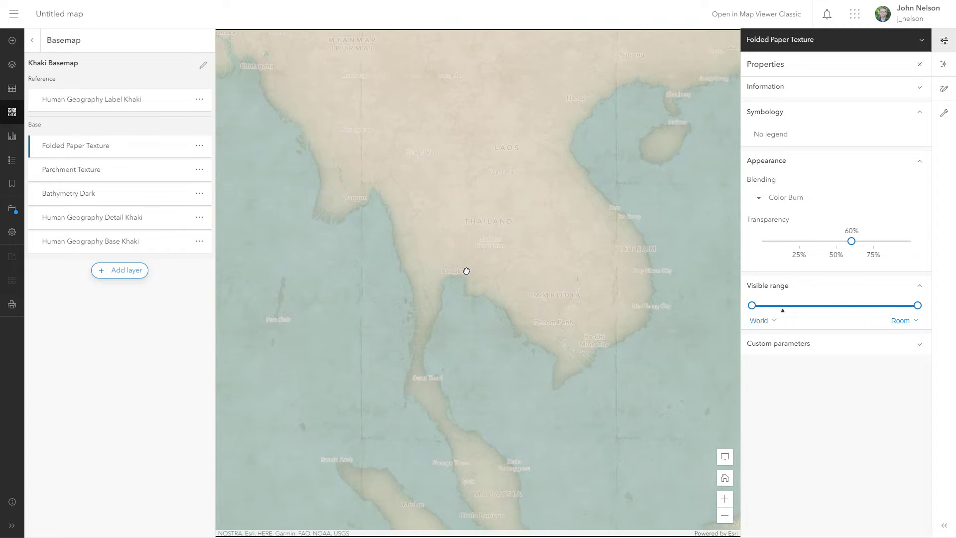
pyautogui.moveTo(606, 363); pyautogui.dragTo(520, 319)
pyautogui.scroll(-2, 521, 318)
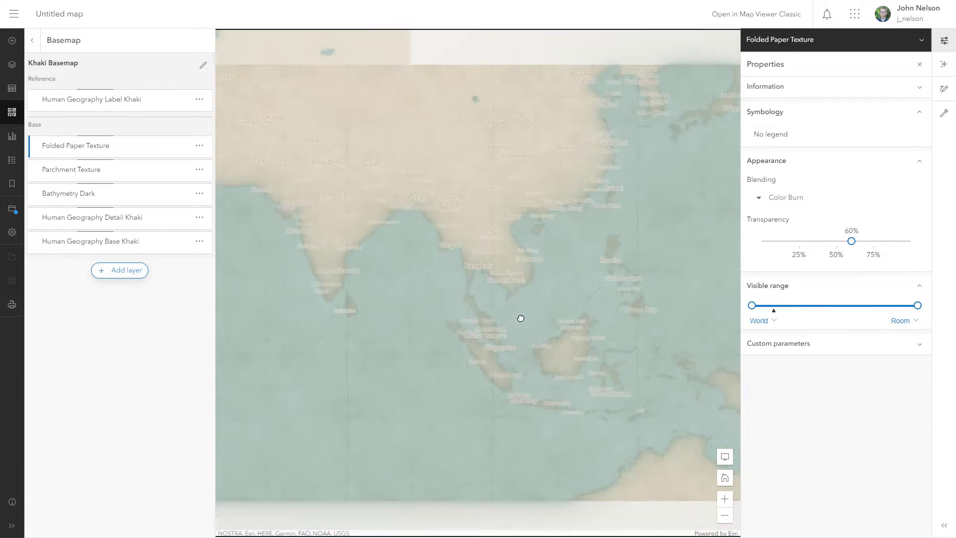
pyautogui.scroll(-2, 518, 316)
pyautogui.scroll(-1, 488, 267)
pyautogui.scroll(1, 467, 303)
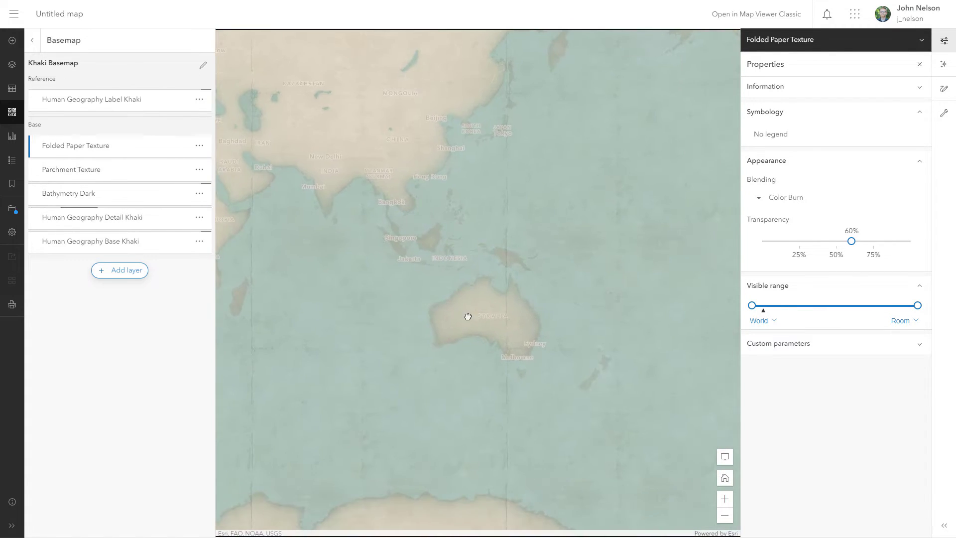
pyautogui.scroll(1, 474, 321)
pyautogui.scroll(1, 473, 282)
pyautogui.scroll(1, 425, 222)
pyautogui.scroll(1, 389, 239)
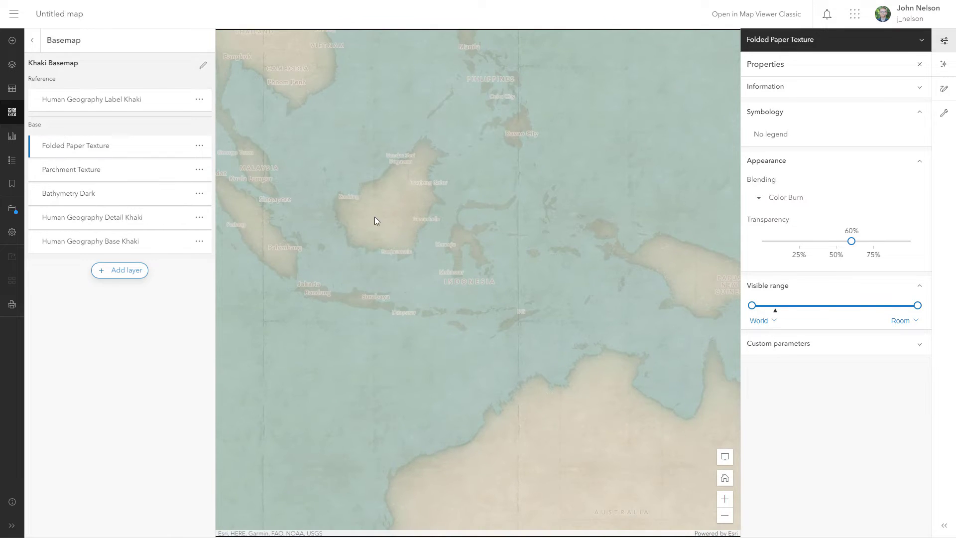
pyautogui.scroll(1, 352, 219)
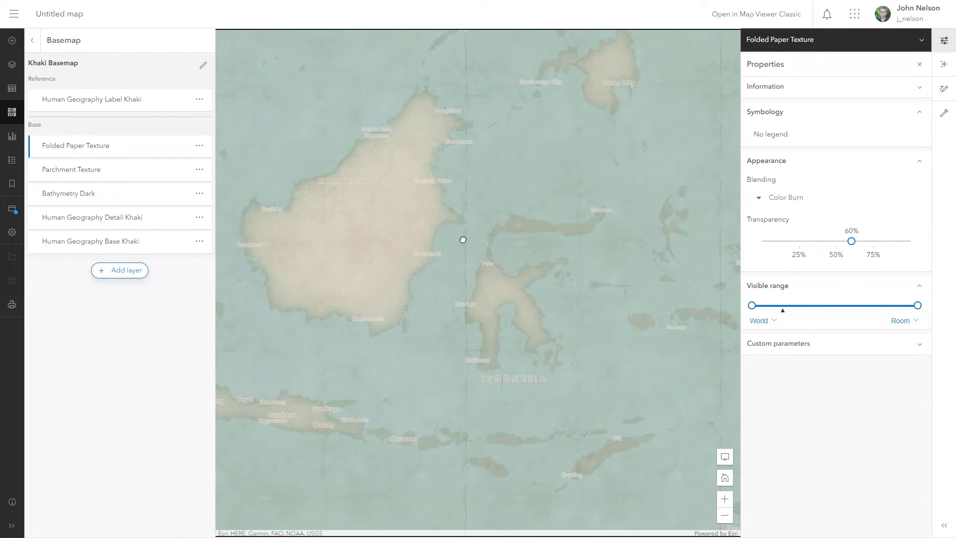
pyautogui.moveTo(396, 225); pyautogui.dragTo(580, 331)
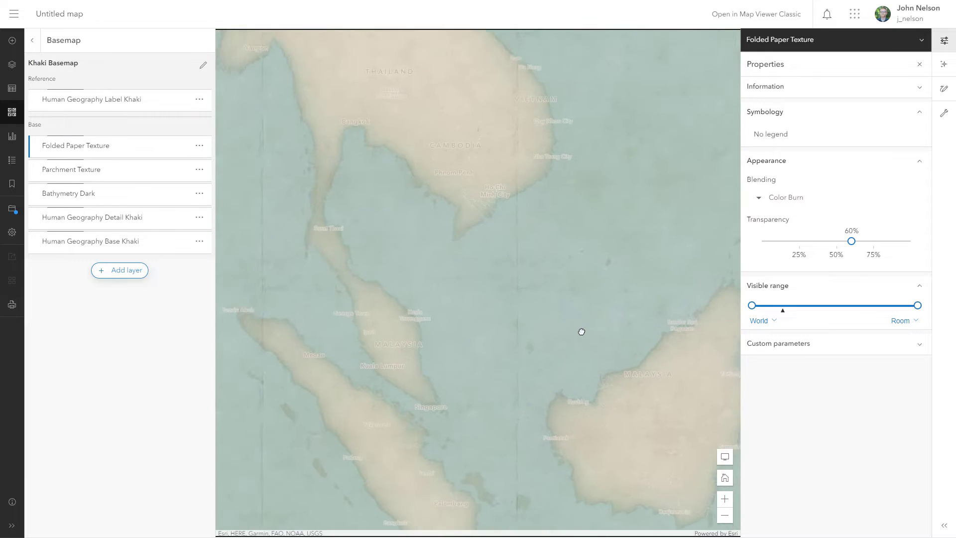
pyautogui.moveTo(435, 269); pyautogui.dragTo(611, 243)
pyautogui.moveTo(470, 247); pyautogui.dragTo(632, 284)
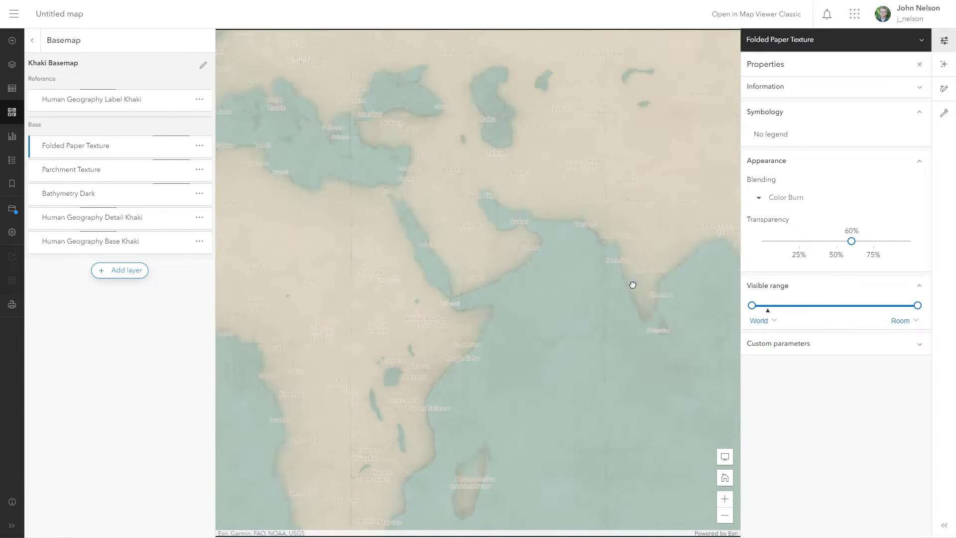
pyautogui.moveTo(334, 192); pyautogui.dragTo(401, 273)
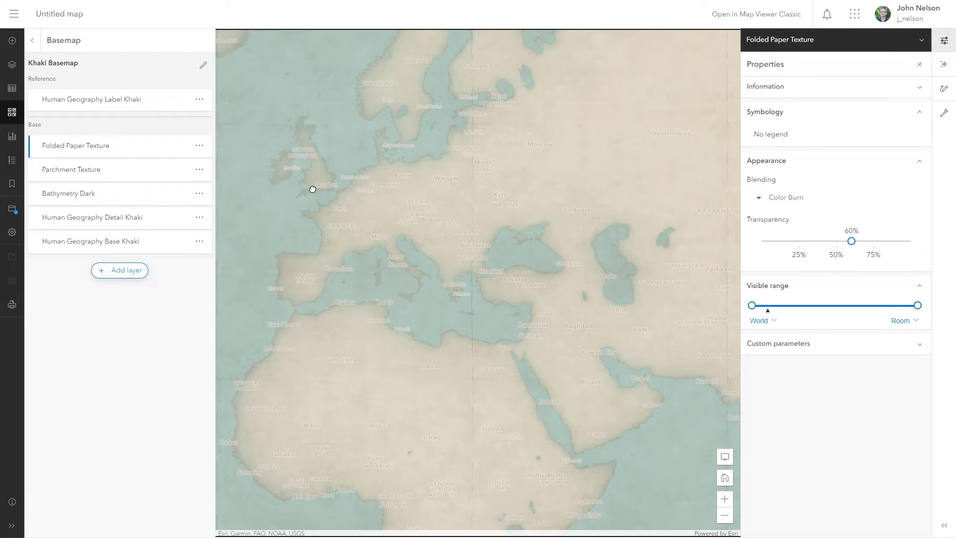
pyautogui.scroll(2, 327, 185)
pyautogui.scroll(1, 320, 181)
pyautogui.scroll(1, 341, 197)
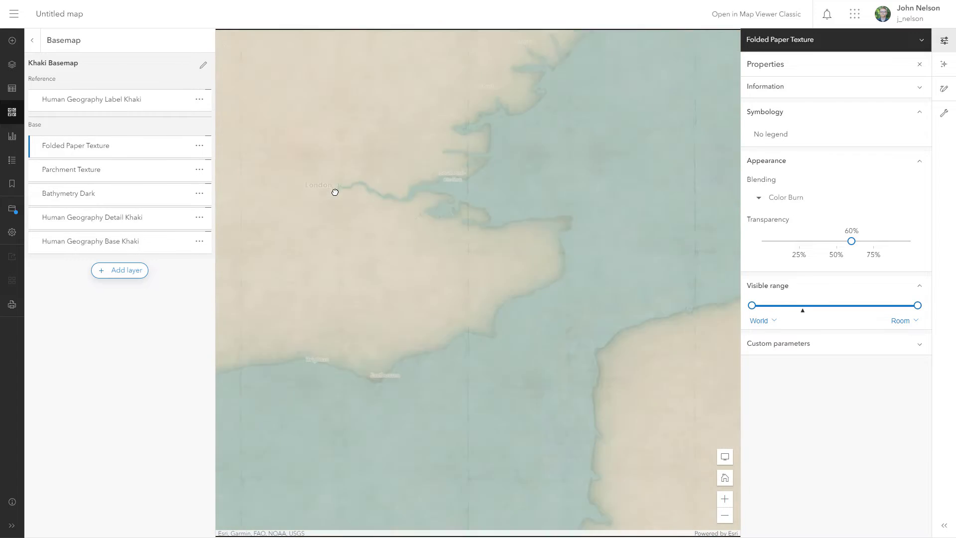
pyautogui.scroll(1, 333, 192)
pyautogui.scroll(2, 313, 171)
pyautogui.scroll(1, 311, 157)
pyautogui.scroll(1, 361, 205)
pyautogui.scroll(1, 361, 214)
pyautogui.scroll(2, 361, 214)
pyautogui.scroll(1, 367, 226)
pyautogui.scroll(1, 378, 245)
pyautogui.scroll(1, 625, 301)
pyautogui.scroll(1, 488, 297)
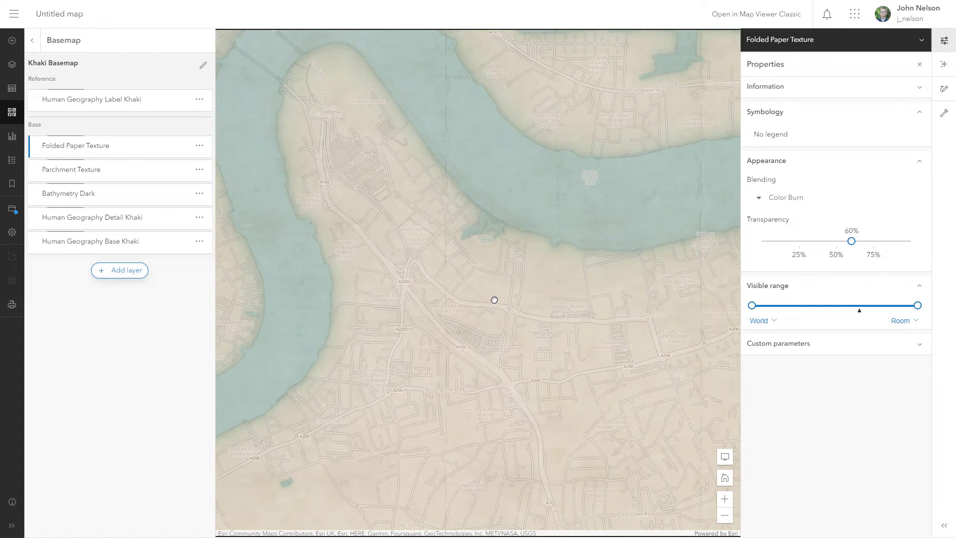
pyautogui.scroll(1, 419, 281)
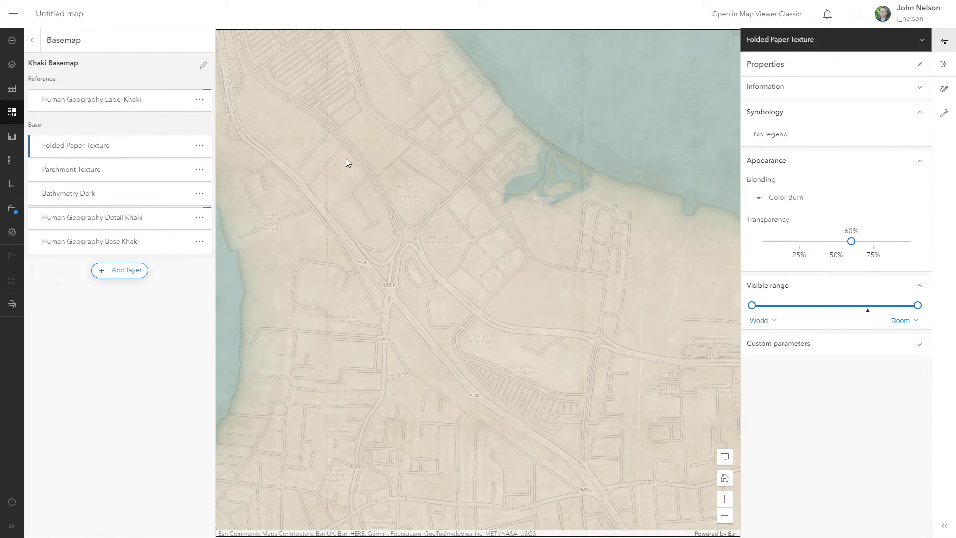
pyautogui.moveTo(346, 158)
pyautogui.mouseDown()
pyautogui.moveTo(410, 237)
pyautogui.moveTo(425, 222)
pyautogui.moveTo(484, 350)
pyautogui.mouseUp()
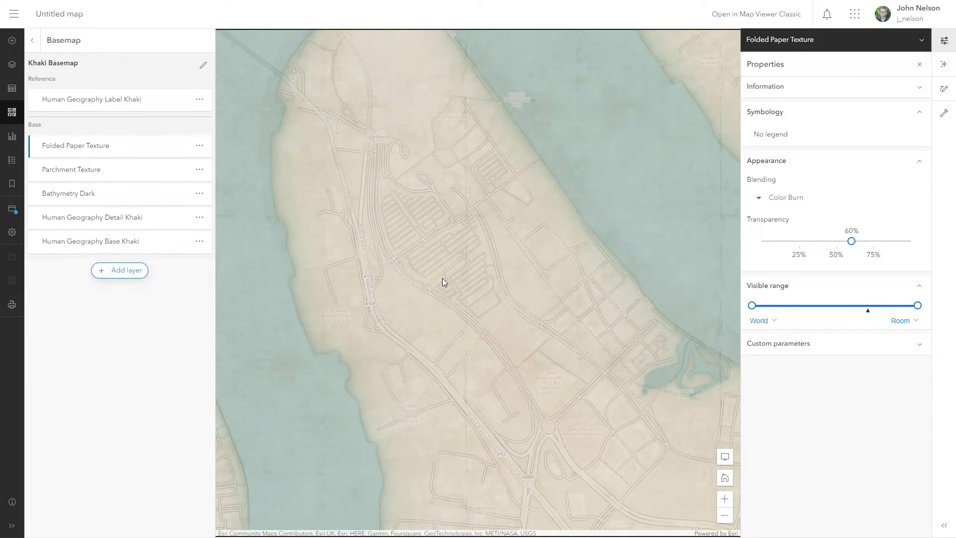
pyautogui.scroll(1, 424, 283)
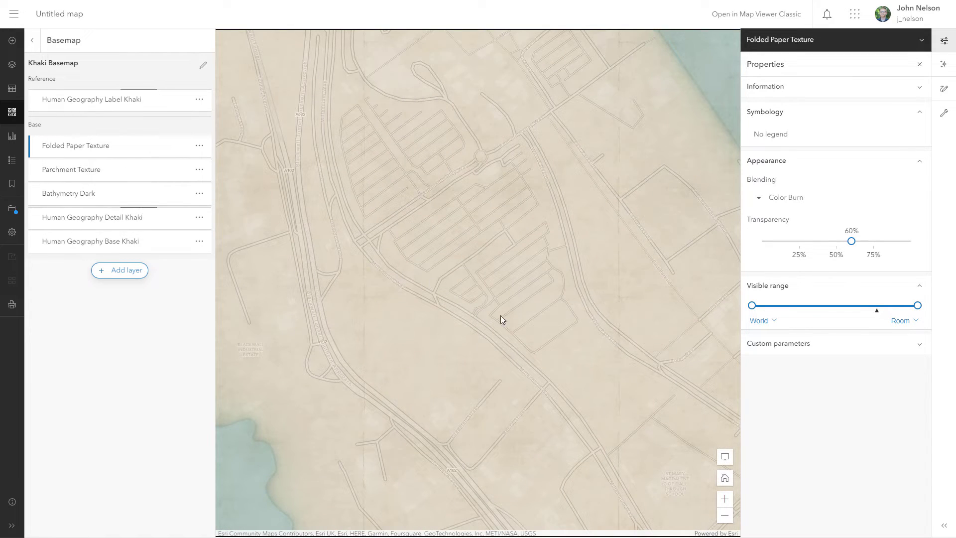
pyautogui.scroll(-1, 443, 291)
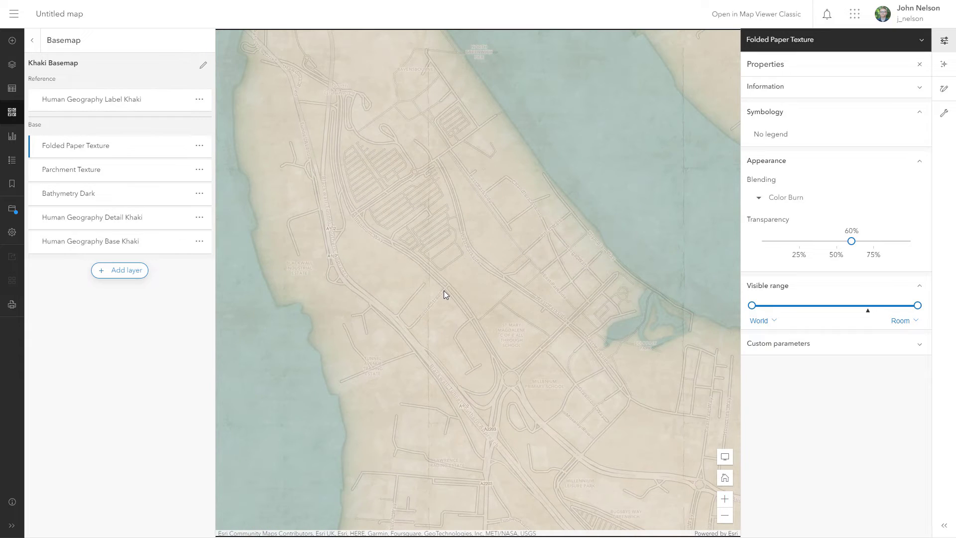
pyautogui.scroll(1, 433, 256)
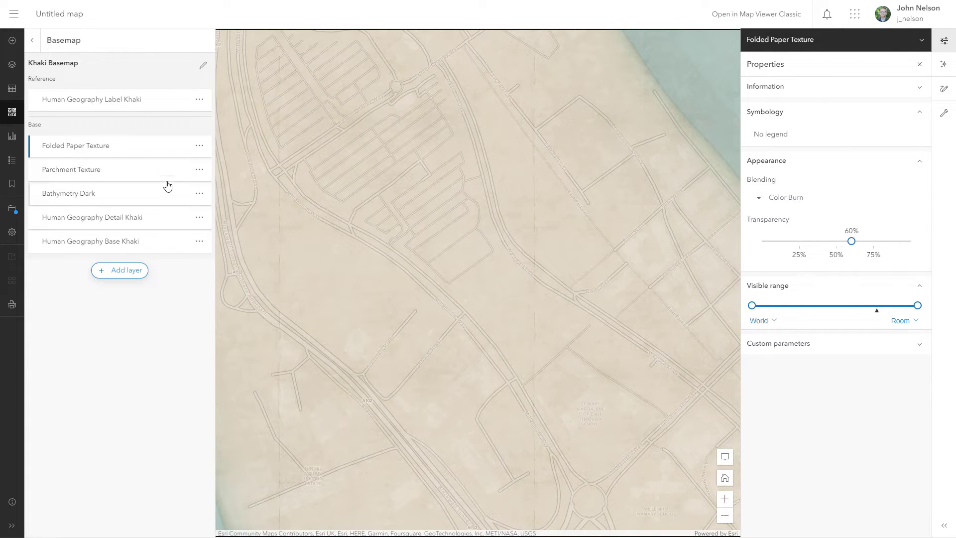
# Toggle Human Geography Detail Khaki's visibility to compare, then move it into the Reference group.
pyautogui.click(92, 225)
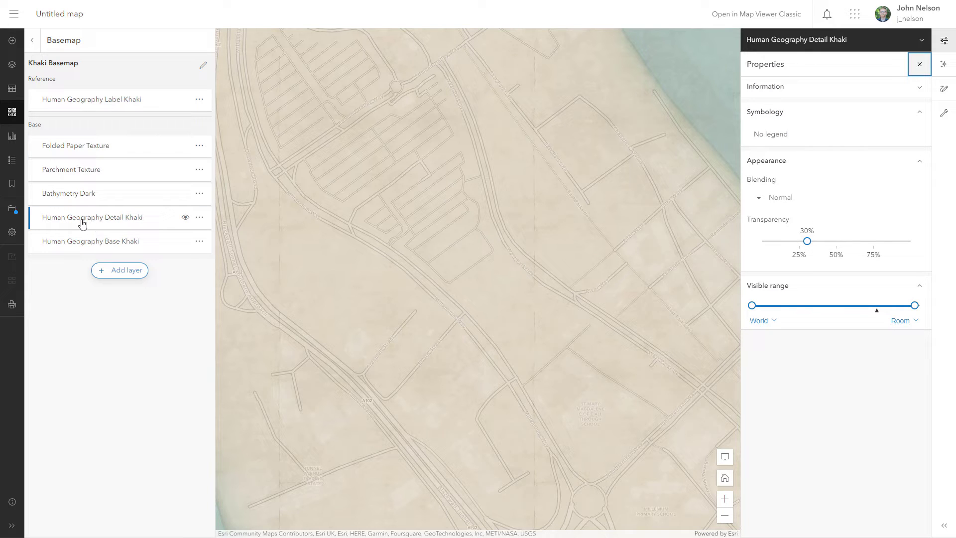
pyautogui.click(184, 218)
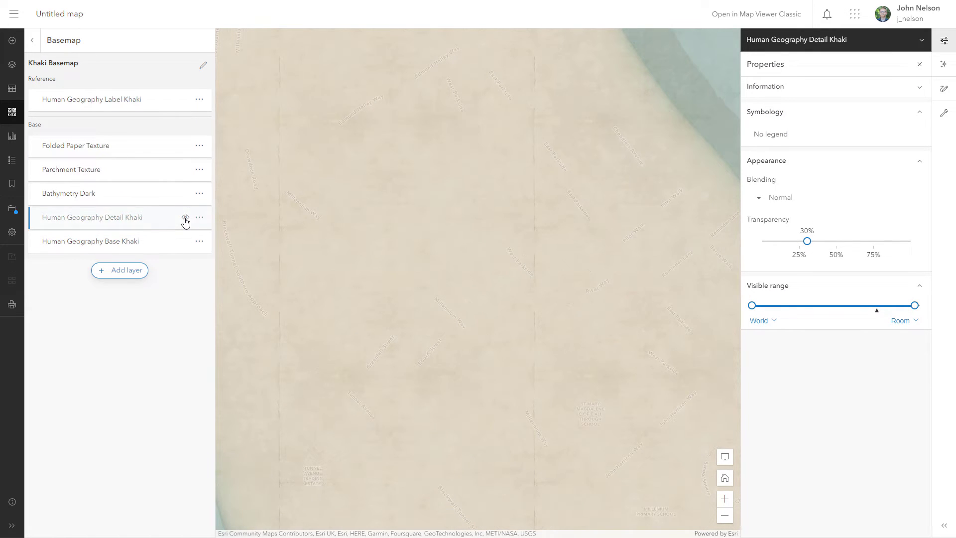
pyautogui.click(185, 218)
pyautogui.click(184, 218)
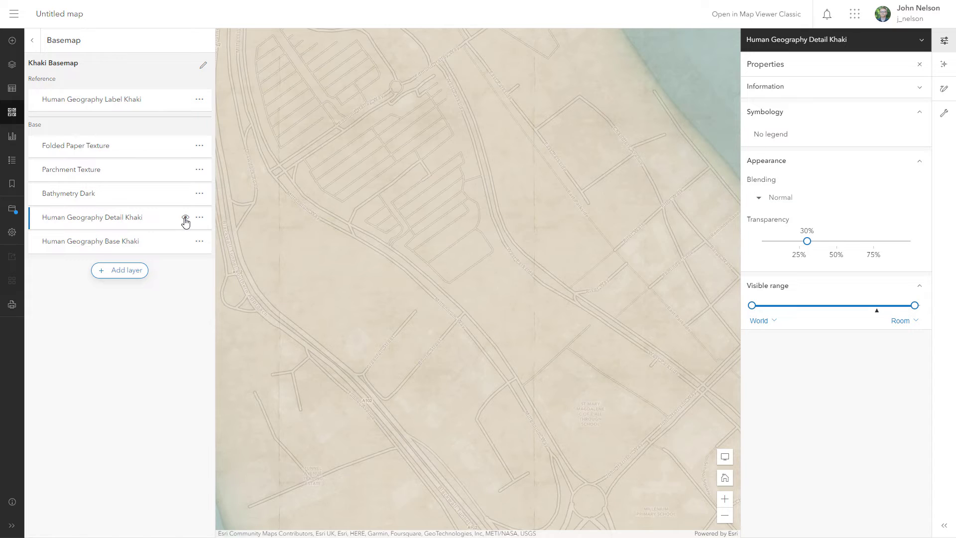
pyautogui.moveTo(94, 220)
pyautogui.mouseDown()
pyautogui.moveTo(87, 117)
pyautogui.moveTo(85, 129)
pyautogui.mouseUp()
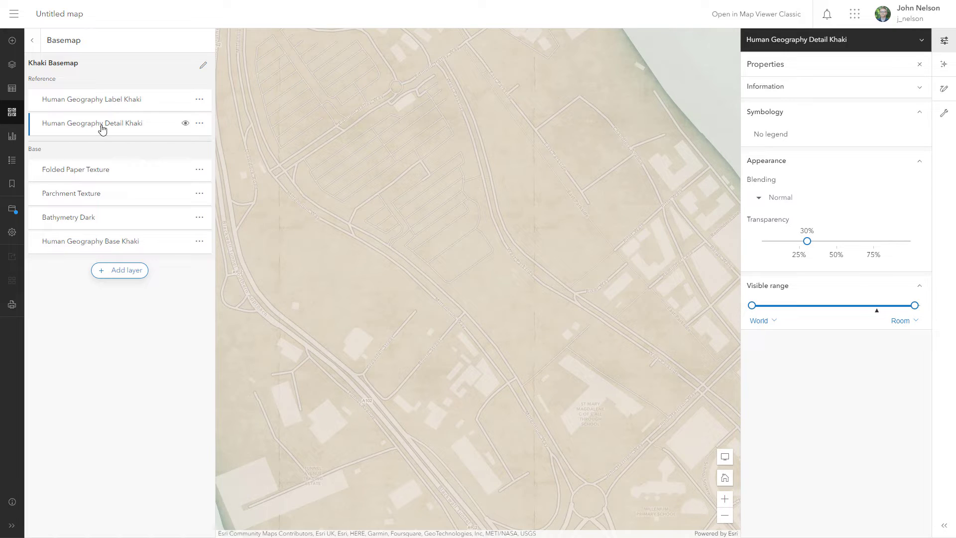
# Apply Color Burn blending to Human Geography Detail Khaki.
pyautogui.click(786, 198)
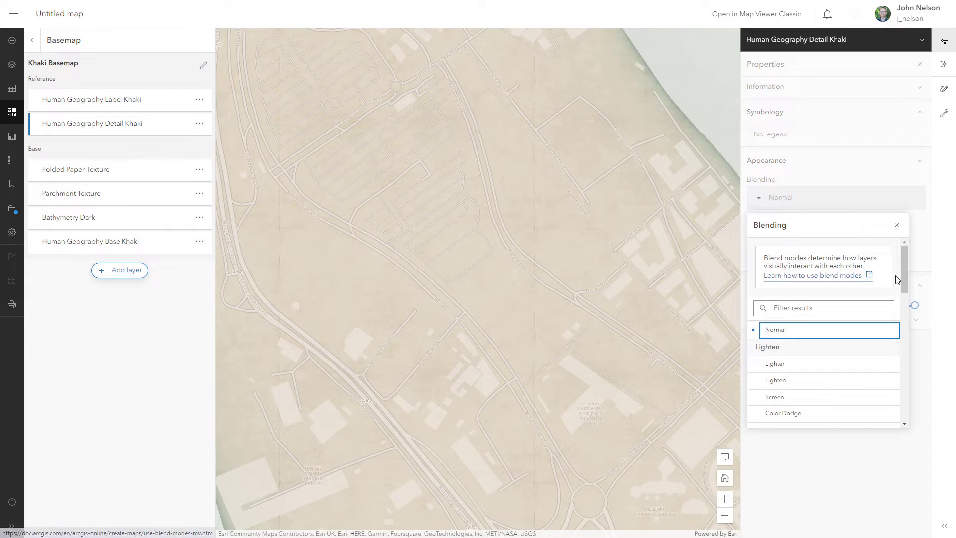
pyautogui.moveTo(904, 274); pyautogui.dragTo(899, 314)
pyautogui.click(835, 321)
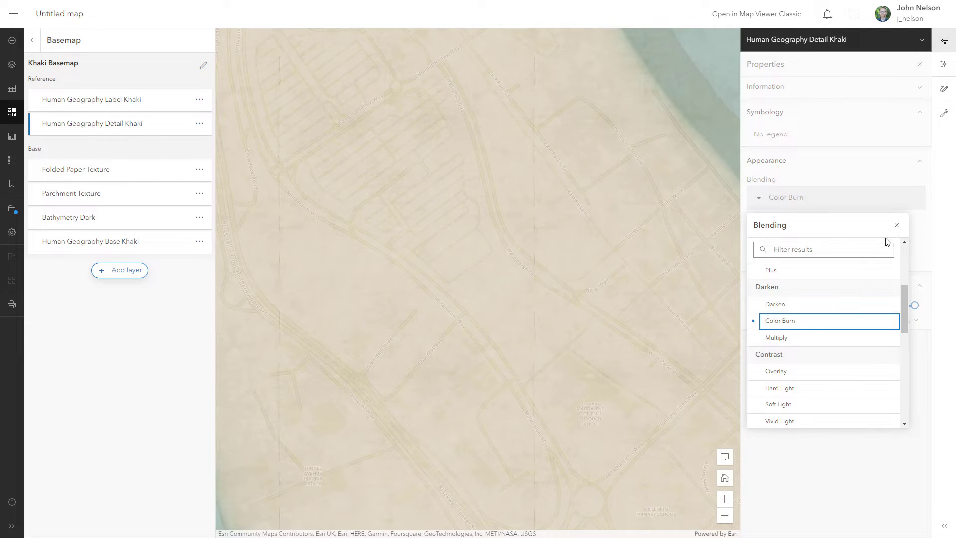
pyautogui.click(896, 225)
pyautogui.moveTo(347, 369); pyautogui.dragTo(400, 346)
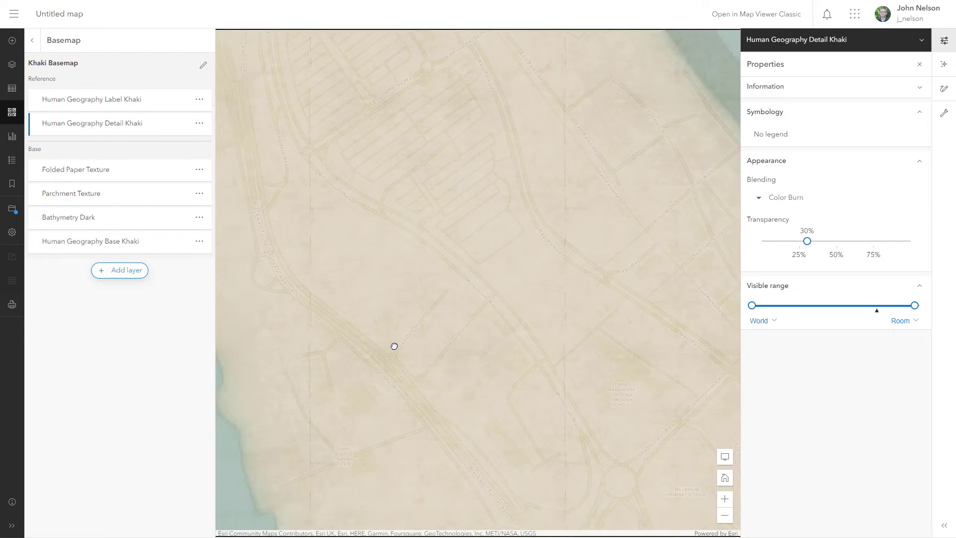
pyautogui.scroll(2, 405, 341)
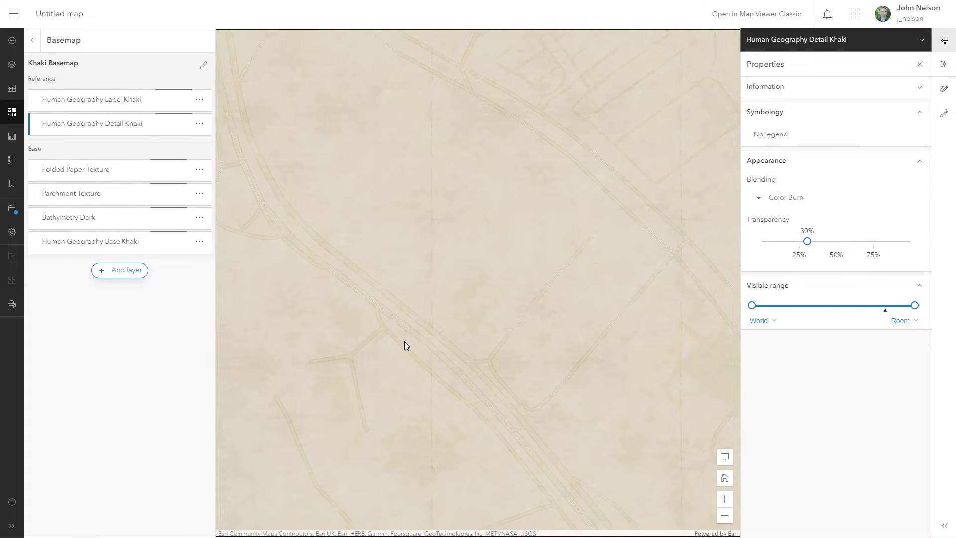
pyautogui.scroll(-2, 404, 342)
# Set the detail layer's transparency to 0% and bring up its effects list.
pyautogui.moveTo(423, 219); pyautogui.dragTo(430, 268)
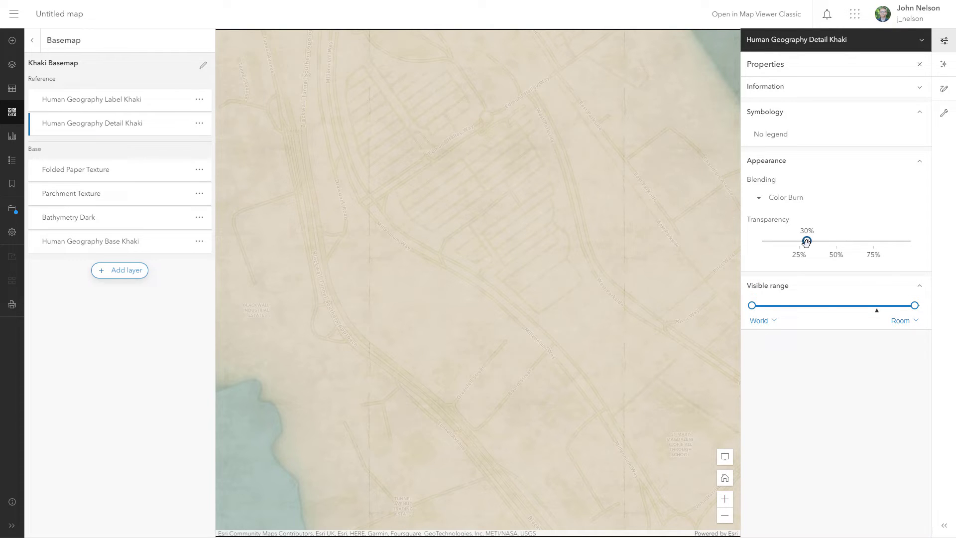
pyautogui.moveTo(807, 242); pyautogui.dragTo(750, 251)
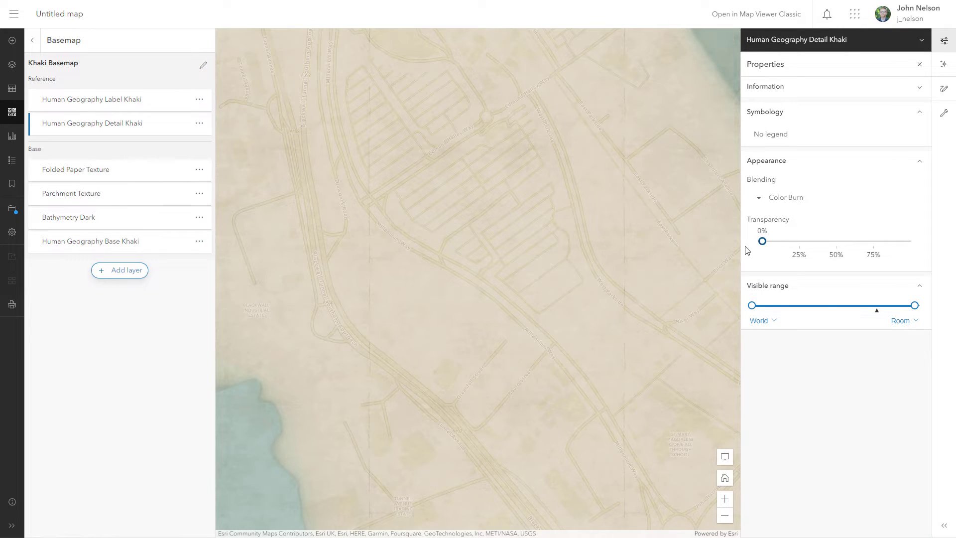
pyautogui.moveTo(486, 212); pyautogui.dragTo(485, 261)
pyautogui.scroll(2, 435, 196)
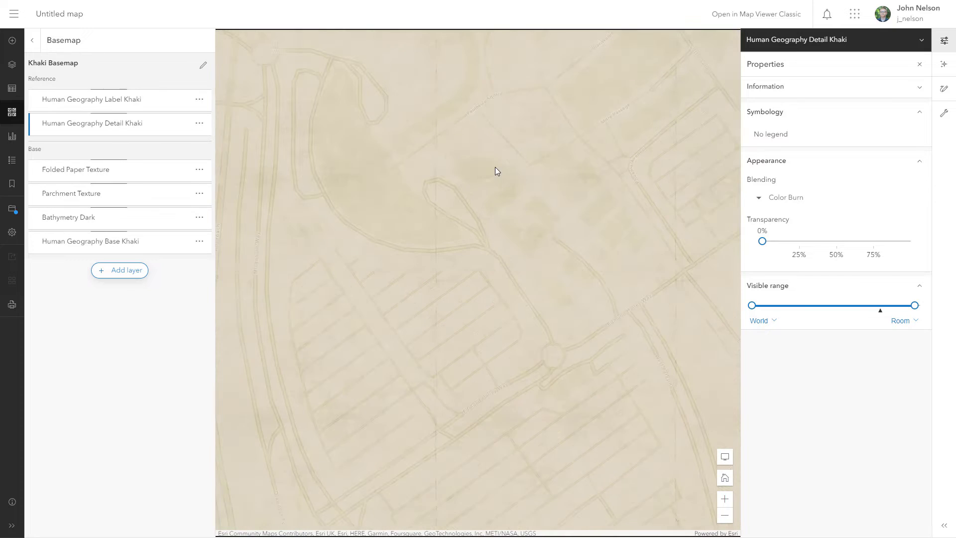
pyautogui.scroll(2, 456, 246)
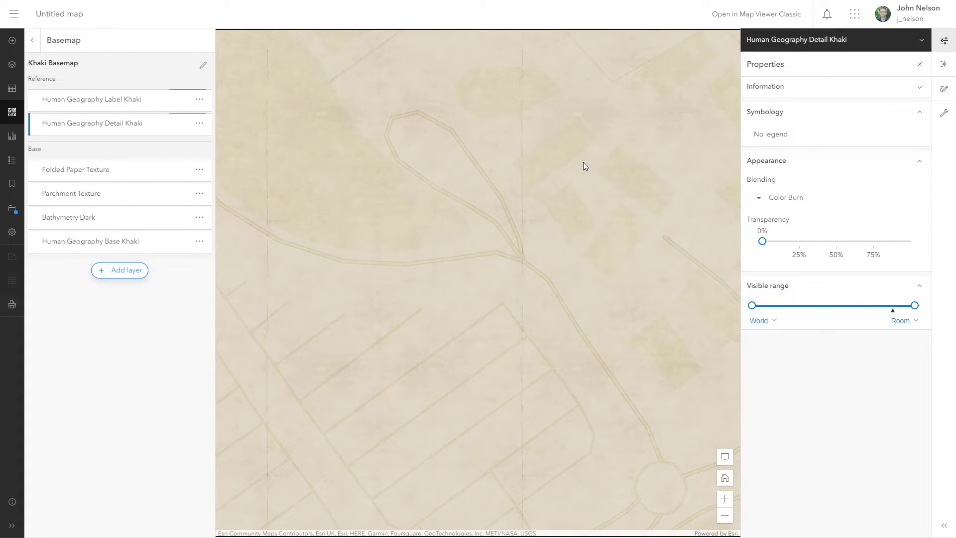
pyautogui.moveTo(579, 168); pyautogui.dragTo(558, 170)
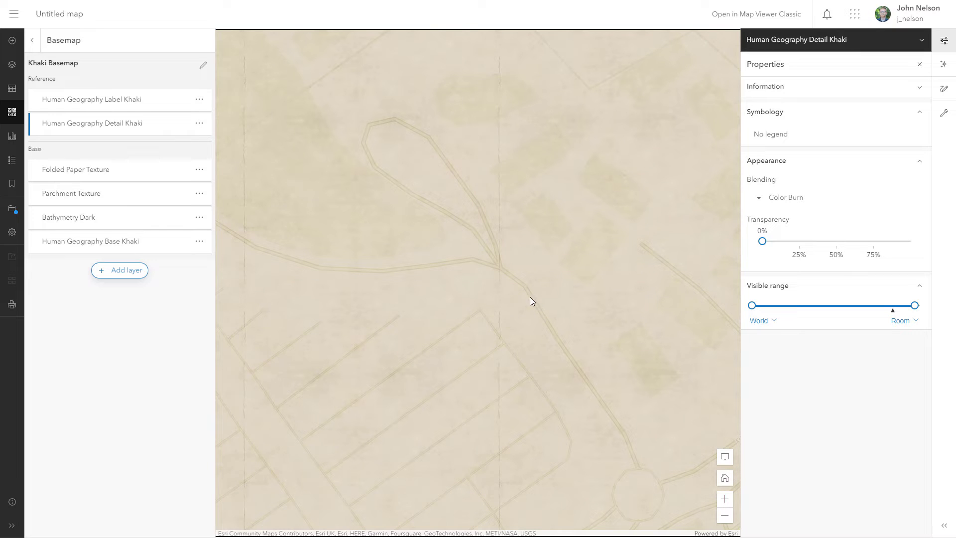
pyautogui.click(943, 64)
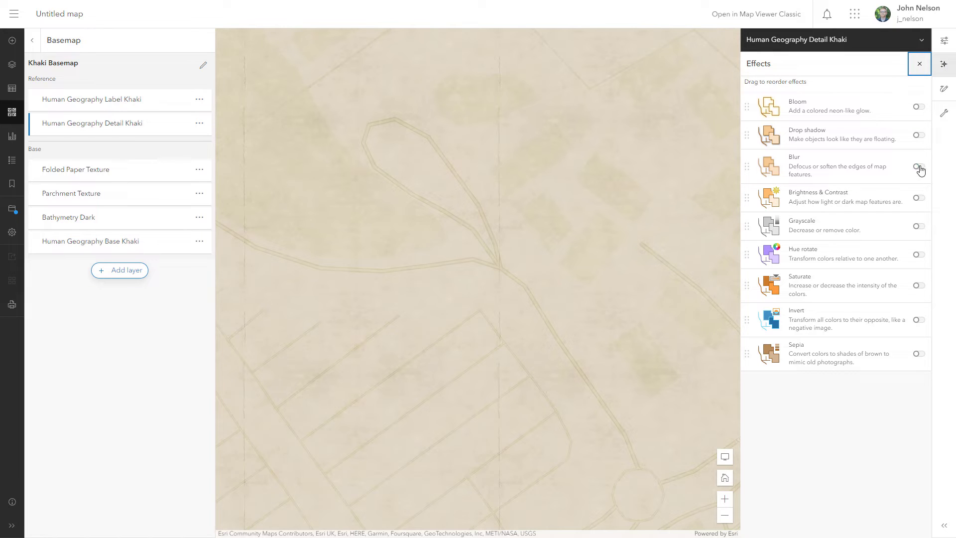
# Add a Blur effect at strength 3 to Human Geography Detail Khaki.
pyautogui.click(870, 170)
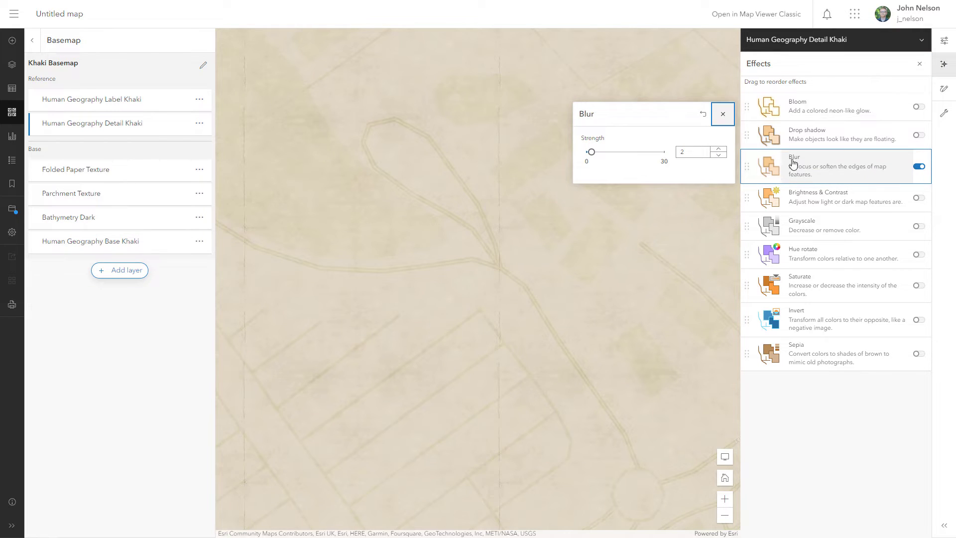
pyautogui.moveTo(591, 158); pyautogui.dragTo(606, 158)
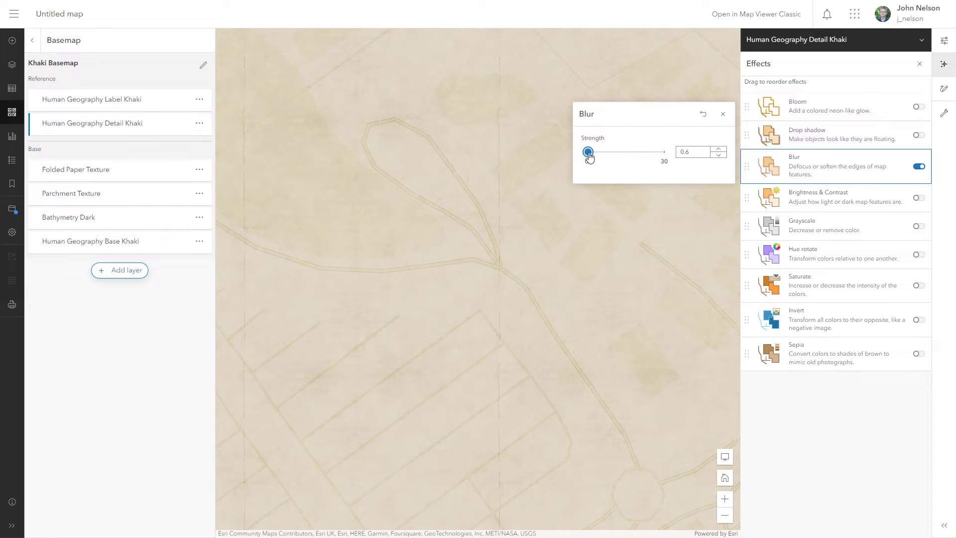
pyautogui.moveTo(590, 157); pyautogui.dragTo(593, 157)
pyautogui.click(721, 118)
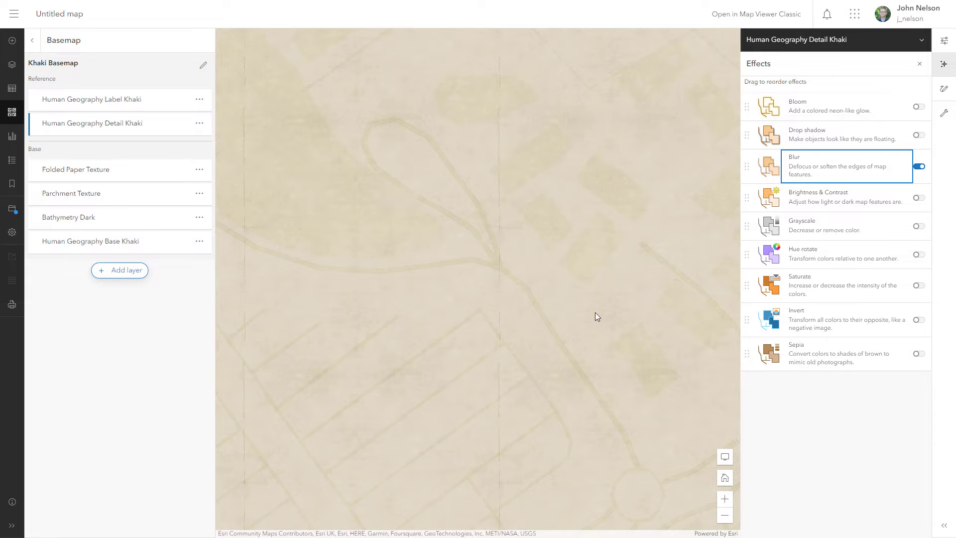
pyautogui.scroll(-2, 488, 322)
pyautogui.scroll(-2, 488, 322)
pyautogui.scroll(-2, 485, 325)
pyautogui.scroll(2, 600, 428)
pyautogui.scroll(2, 424, 291)
pyautogui.scroll(2, 433, 258)
pyautogui.scroll(2, 557, 345)
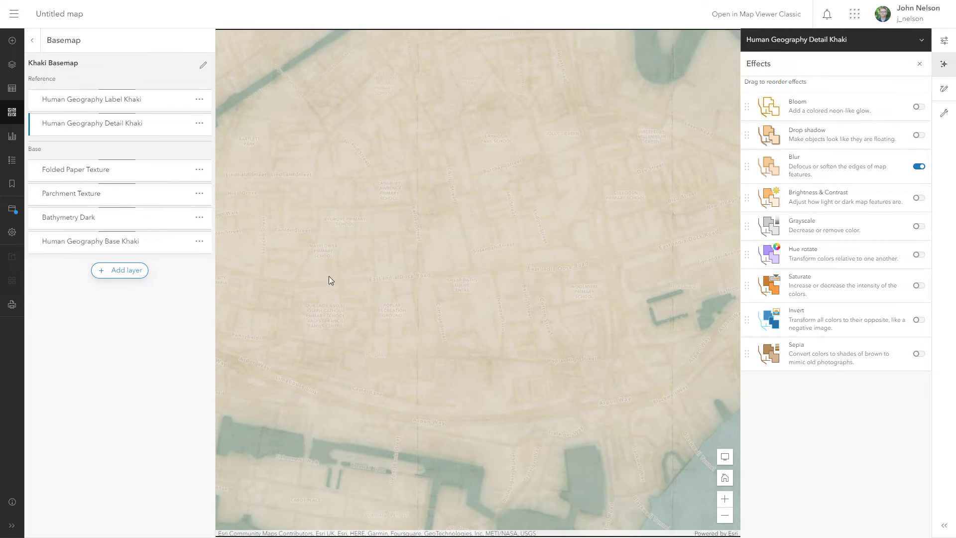
pyautogui.scroll(2, 327, 276)
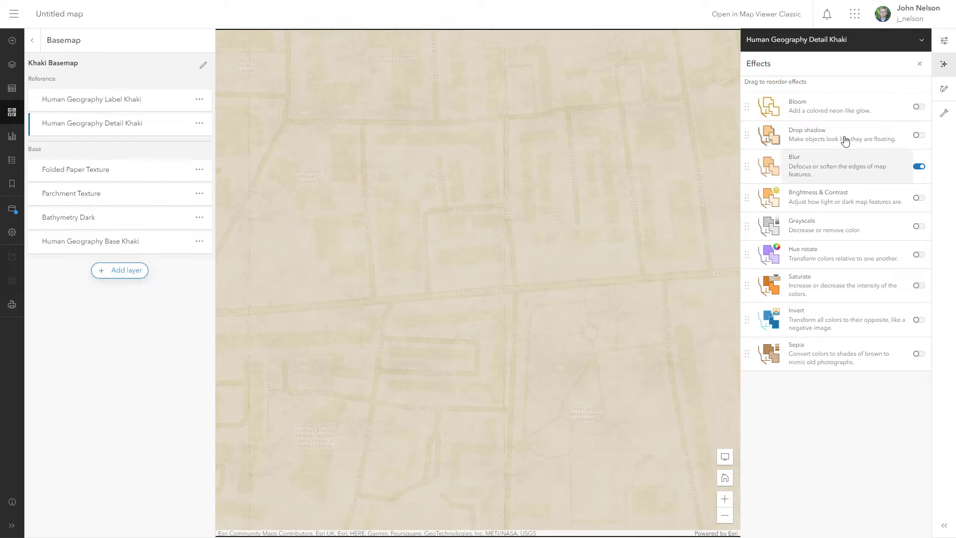
# Give Human Geography Detail Khaki a dark-brown (6b3f15) drop shadow.
pyautogui.click(918, 135)
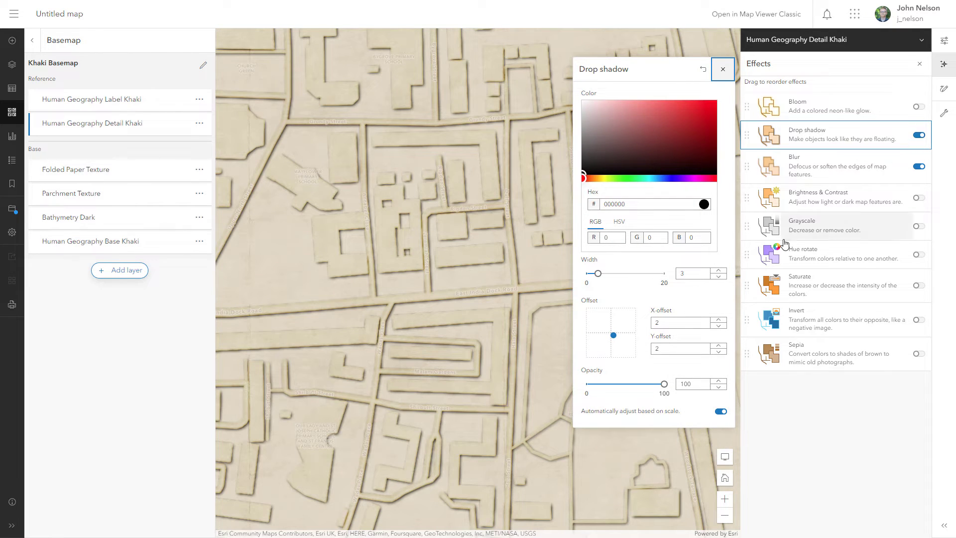
pyautogui.moveTo(488, 242); pyautogui.dragTo(342, 210)
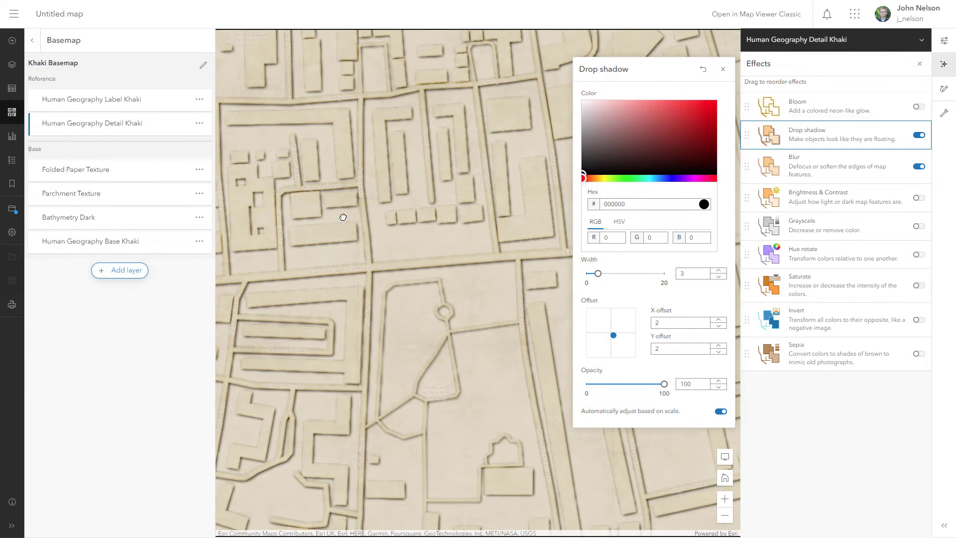
pyautogui.scroll(-2, 429, 246)
pyautogui.scroll(-2, 430, 245)
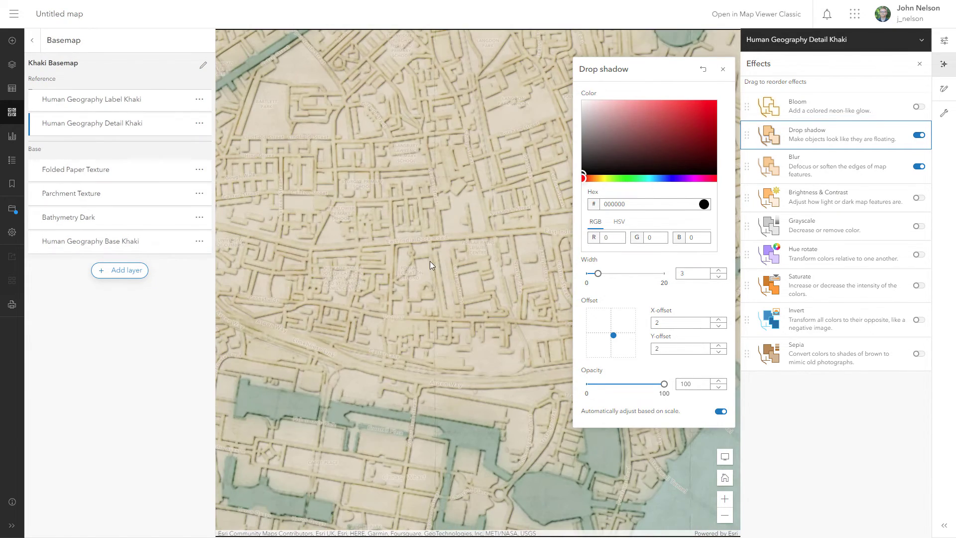
pyautogui.scroll(3, 430, 261)
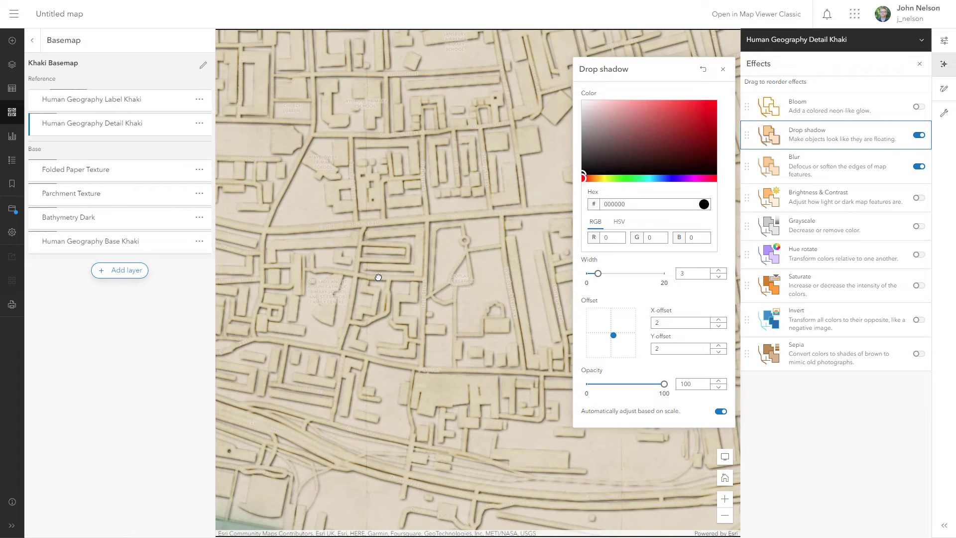
pyautogui.scroll(2, 387, 277)
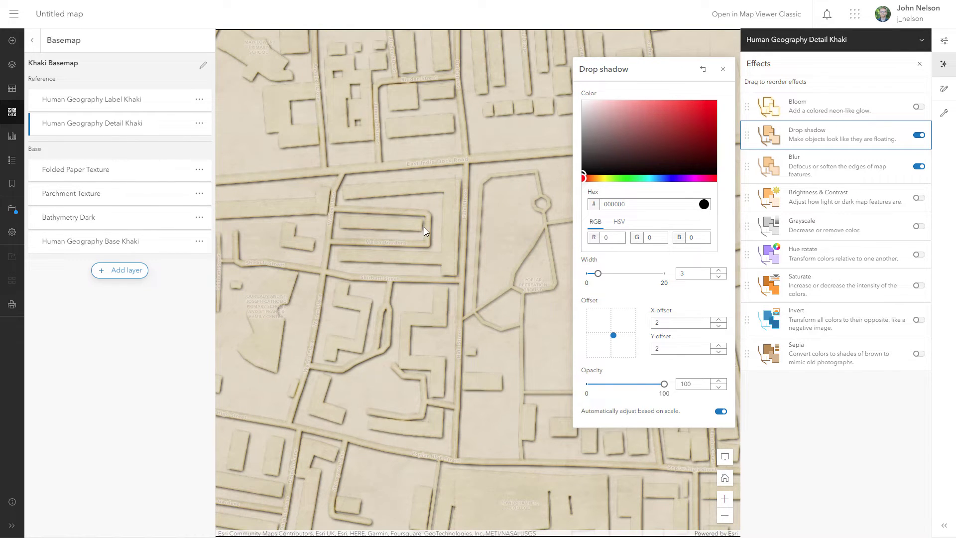
pyautogui.moveTo(423, 227); pyautogui.dragTo(309, 153)
pyautogui.moveTo(560, 318); pyautogui.dragTo(453, 277)
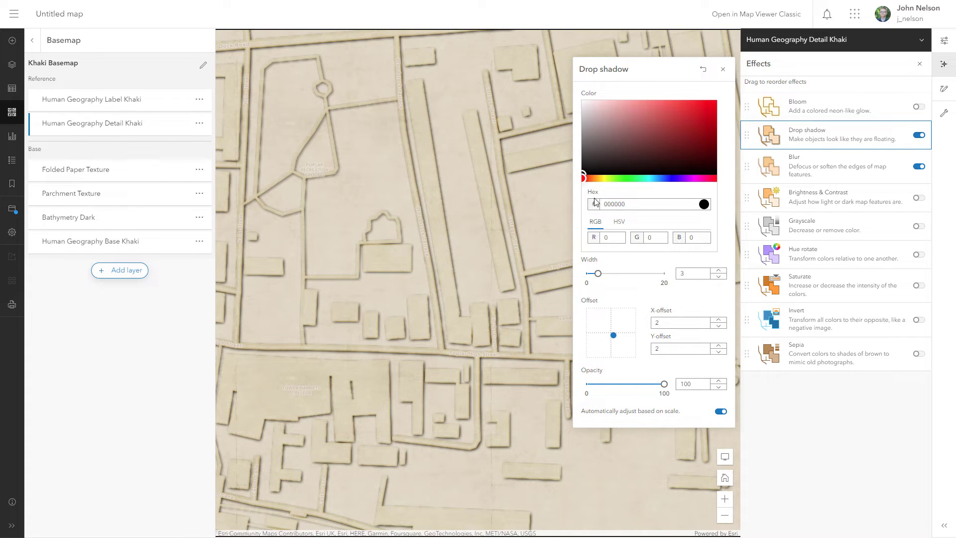
pyautogui.click(593, 178)
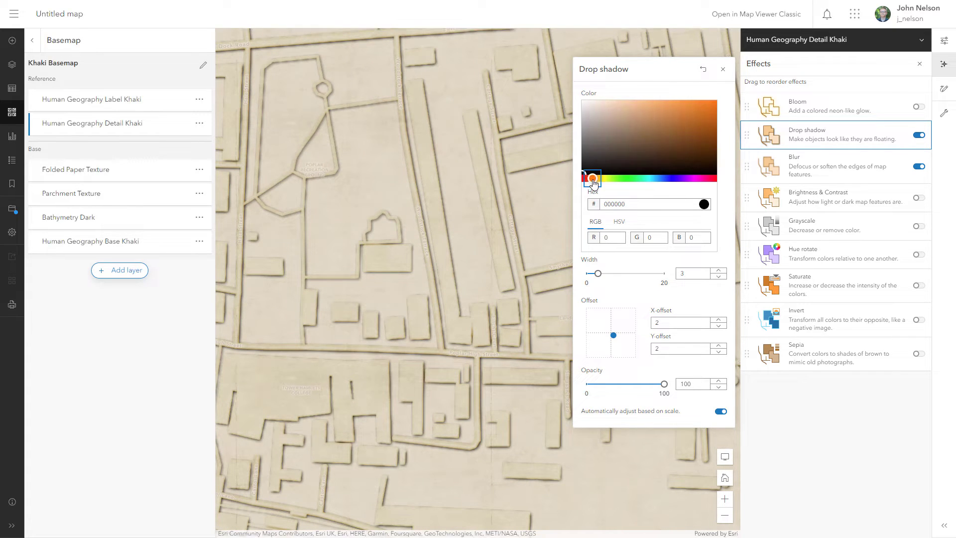
pyautogui.moveTo(689, 157); pyautogui.dragTo(689, 147)
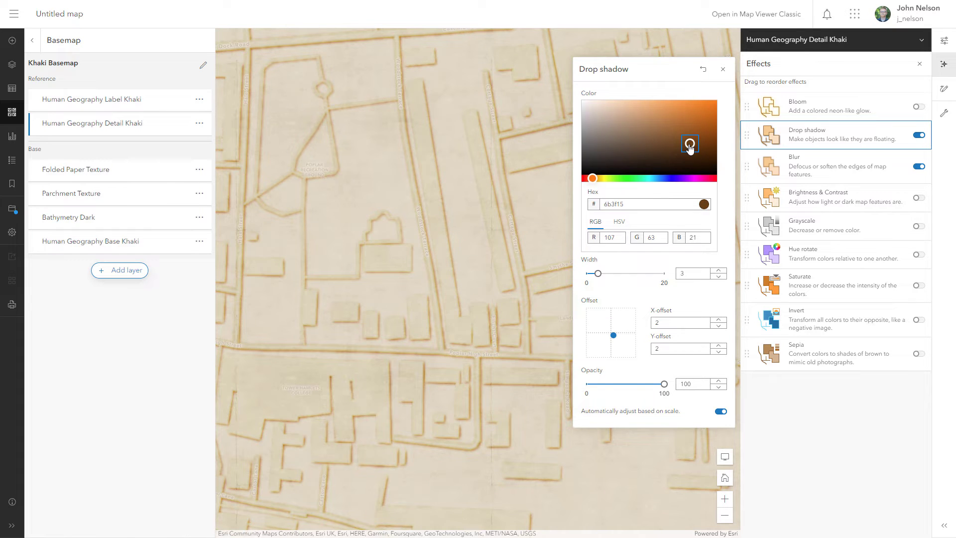
pyautogui.moveTo(414, 254); pyautogui.dragTo(342, 251)
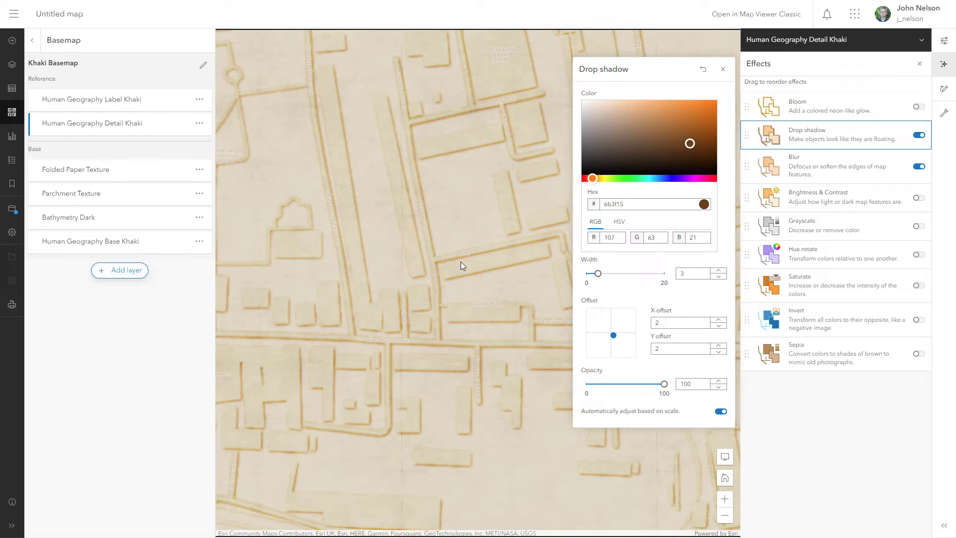
# Set the shadow width to 1 and both X/Y offsets to 0, then close it.
pyautogui.click(719, 277)
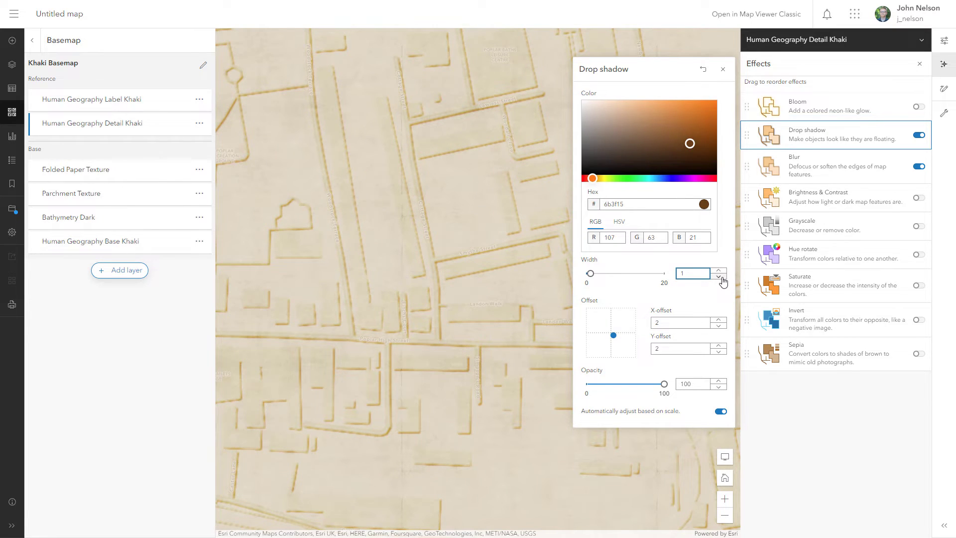
pyautogui.moveTo(450, 318); pyautogui.dragTo(397, 294)
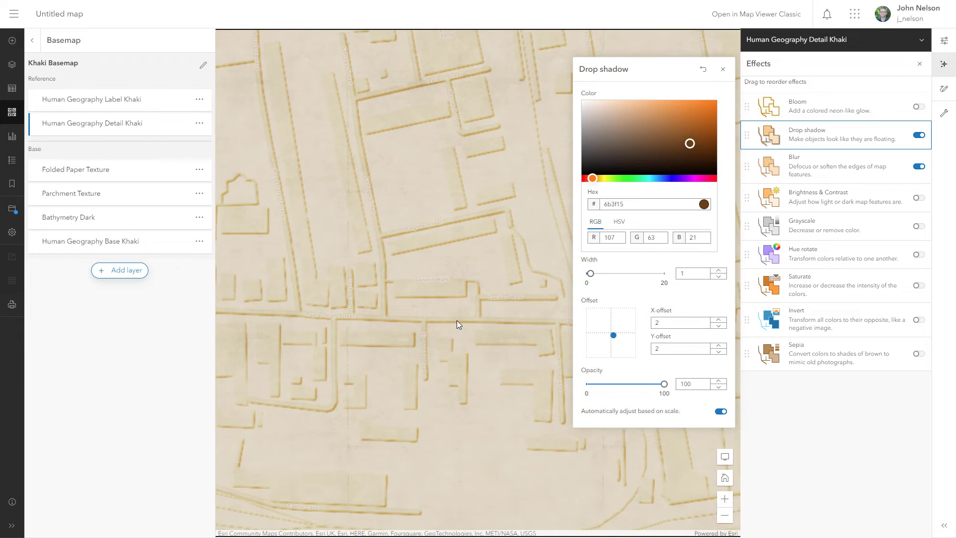
pyautogui.scroll(-2, 443, 322)
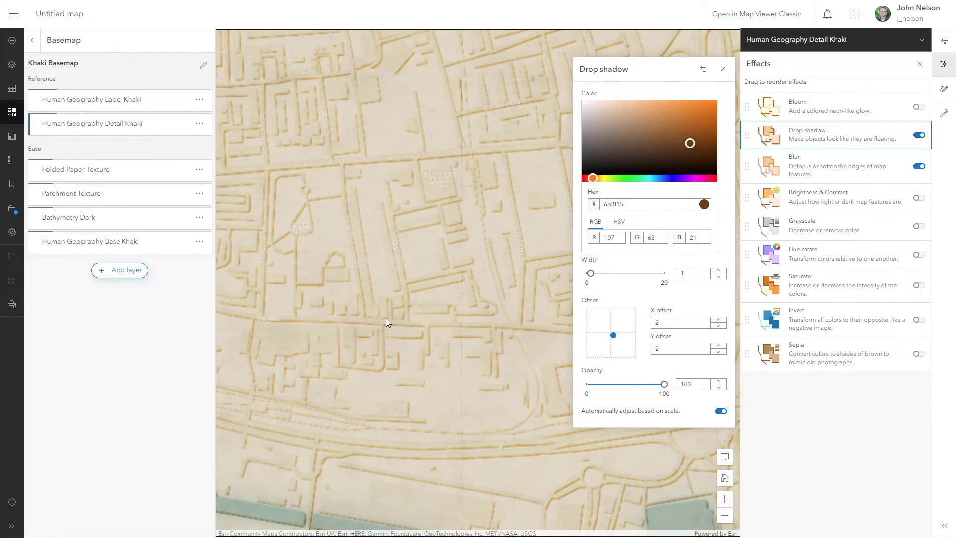
pyautogui.click(718, 327)
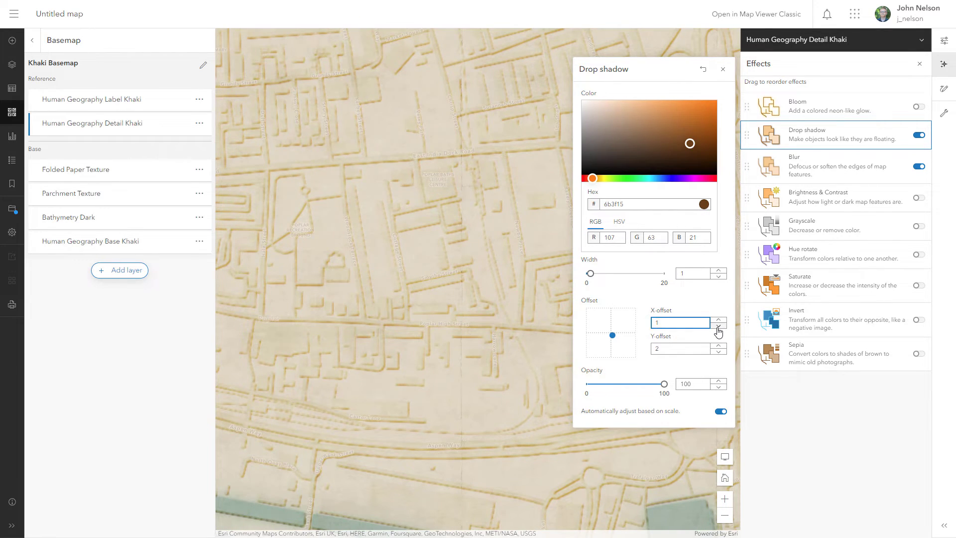
pyautogui.click(718, 327)
pyautogui.click(719, 351)
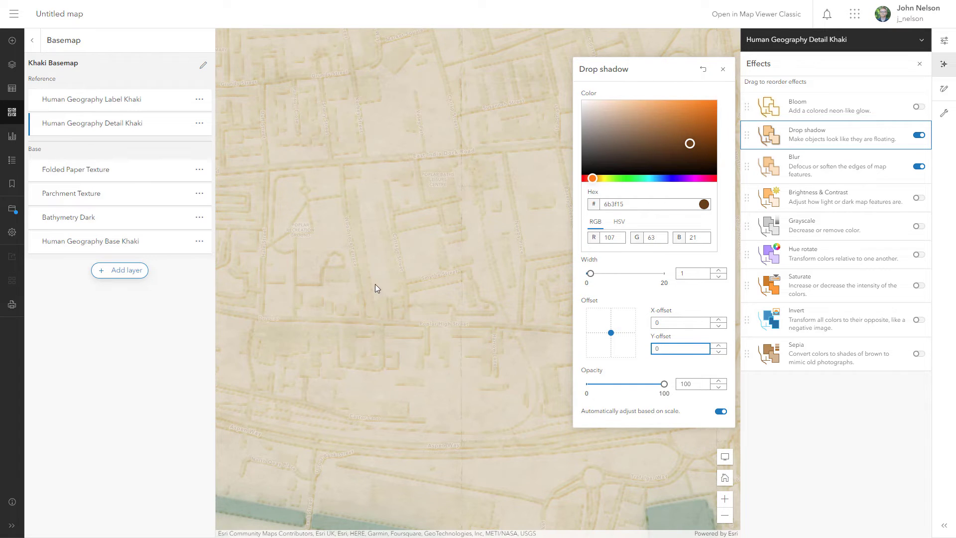
pyautogui.scroll(3, 363, 285)
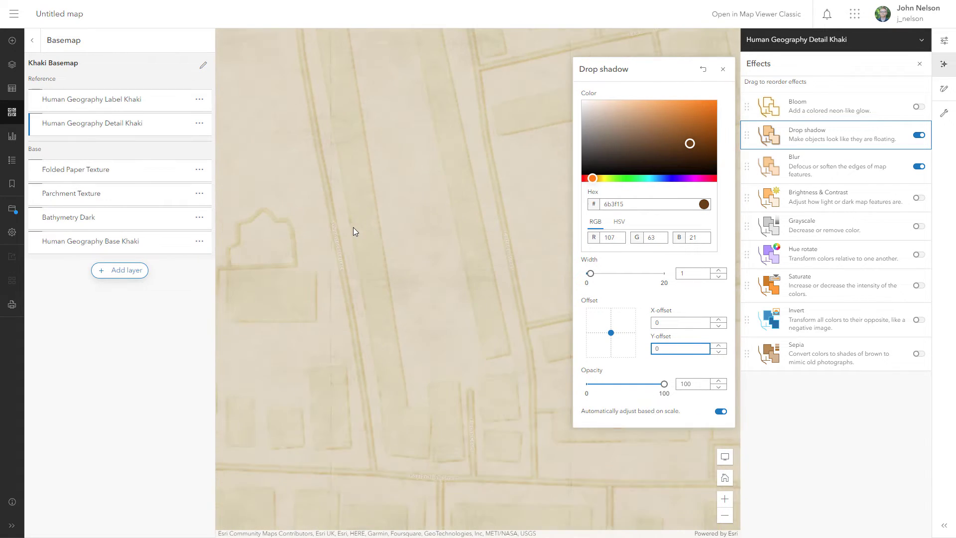
pyautogui.moveTo(481, 235); pyautogui.dragTo(324, 242)
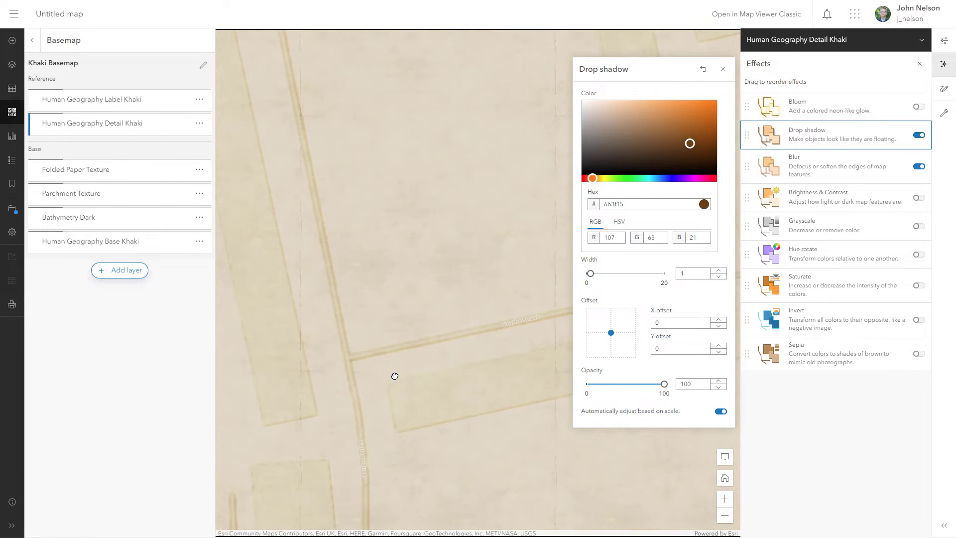
pyautogui.scroll(-2, 391, 348)
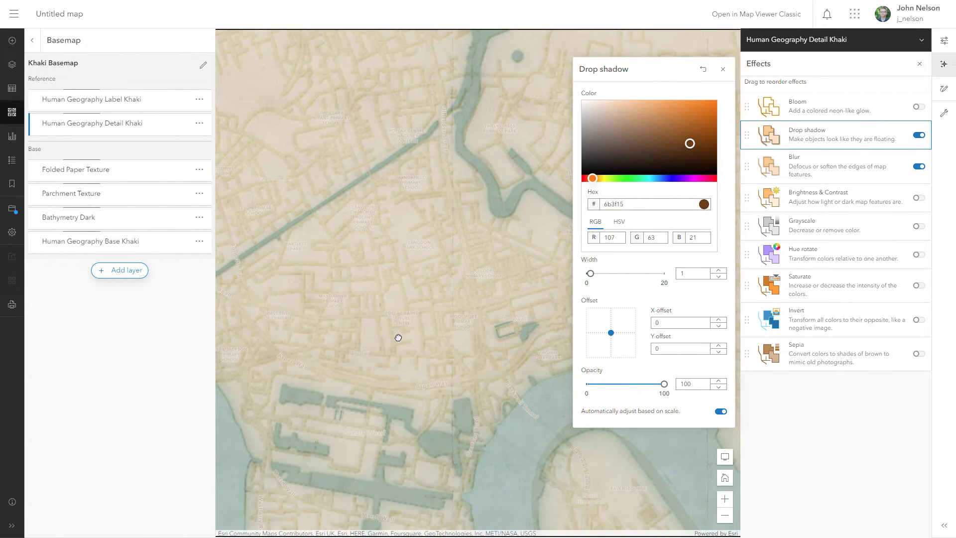
pyautogui.moveTo(398, 338); pyautogui.dragTo(457, 256)
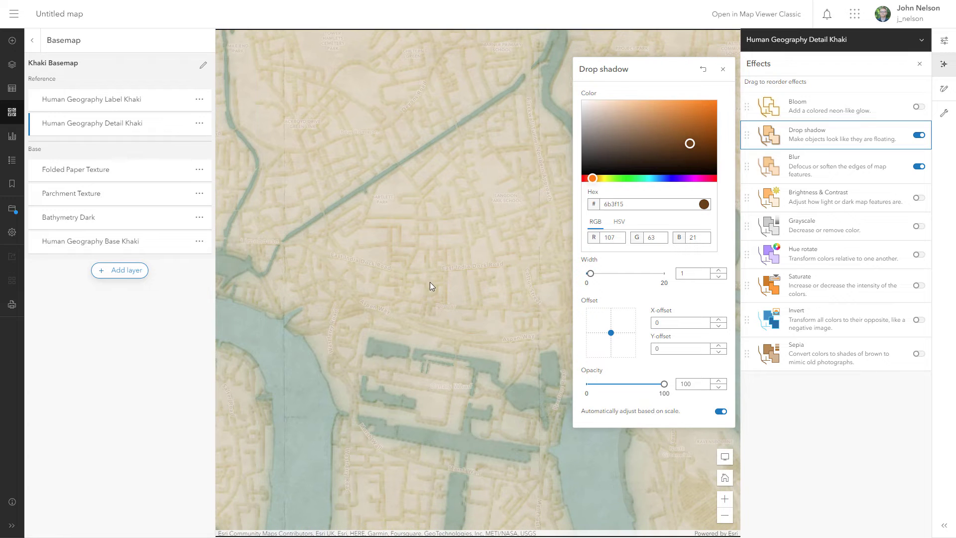
pyautogui.moveTo(403, 241); pyautogui.dragTo(444, 282)
pyautogui.click(522, 273)
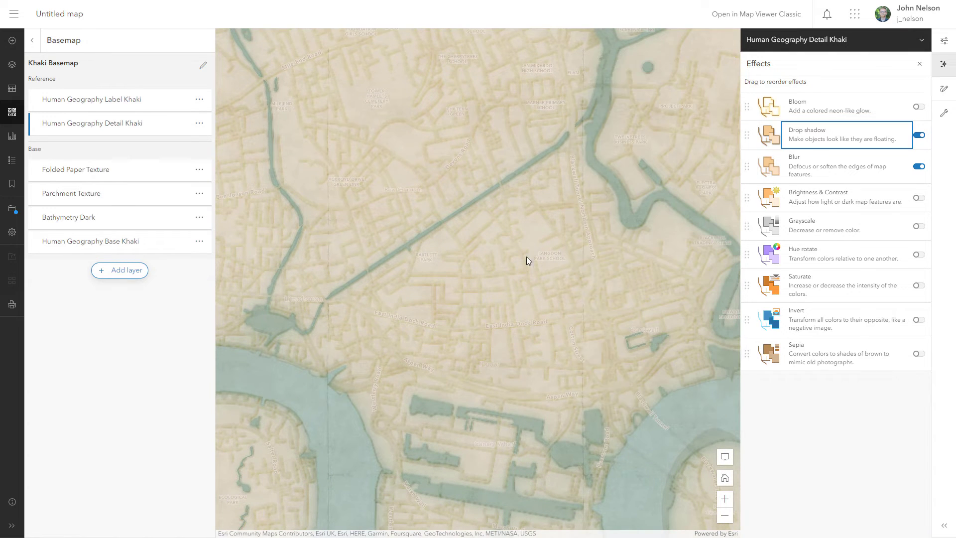
# Search the Add layer panel for 'human geography khaki' layers.
pyautogui.moveTo(370, 229); pyautogui.dragTo(632, 336)
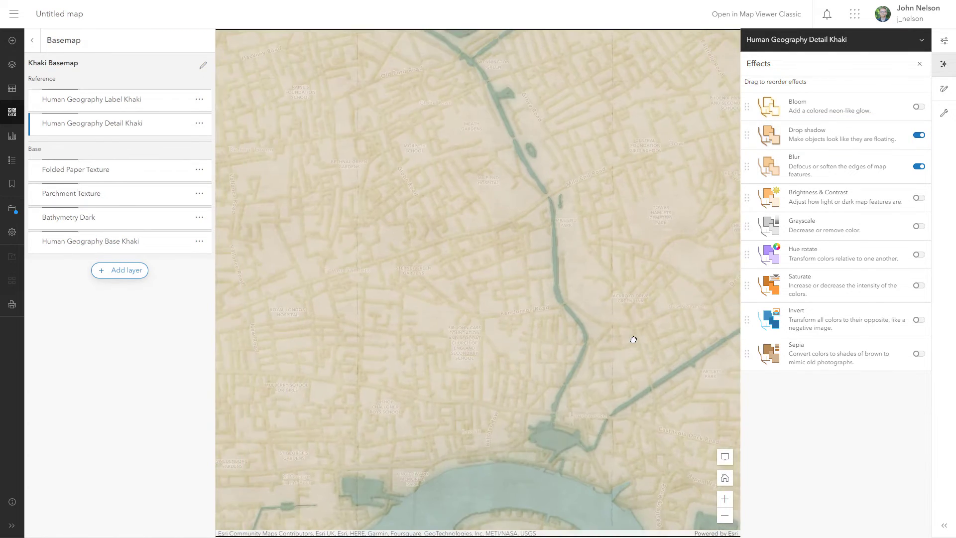
pyautogui.scroll(2, 429, 312)
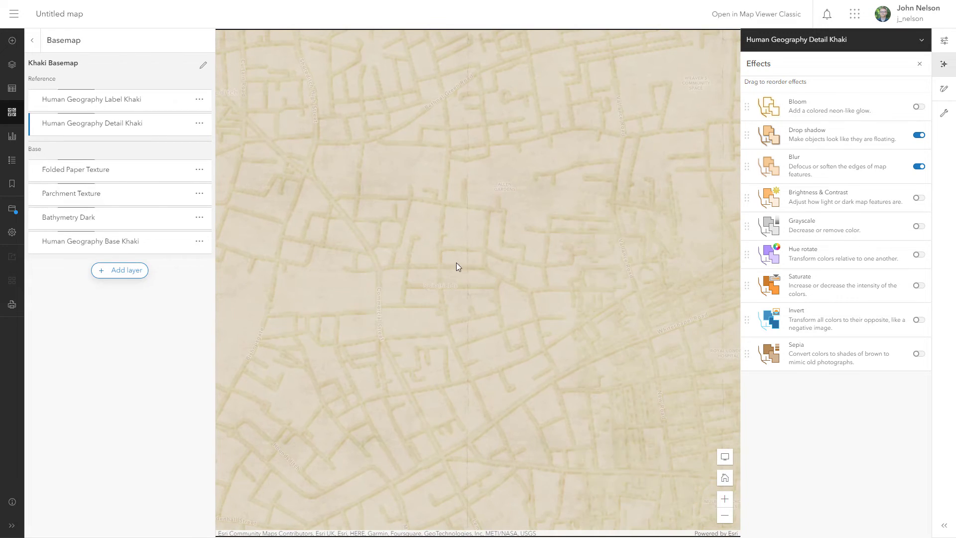
pyautogui.scroll(2, 456, 266)
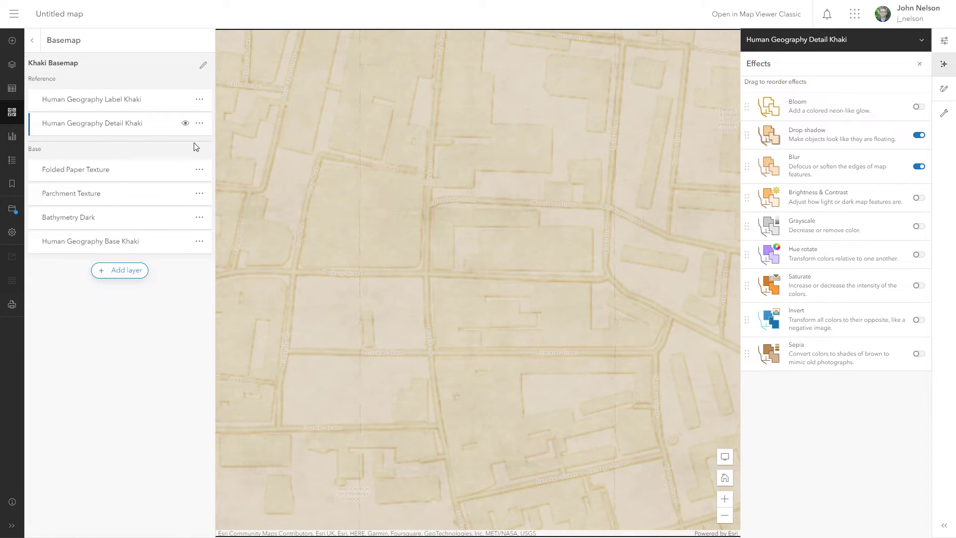
pyautogui.click(119, 269)
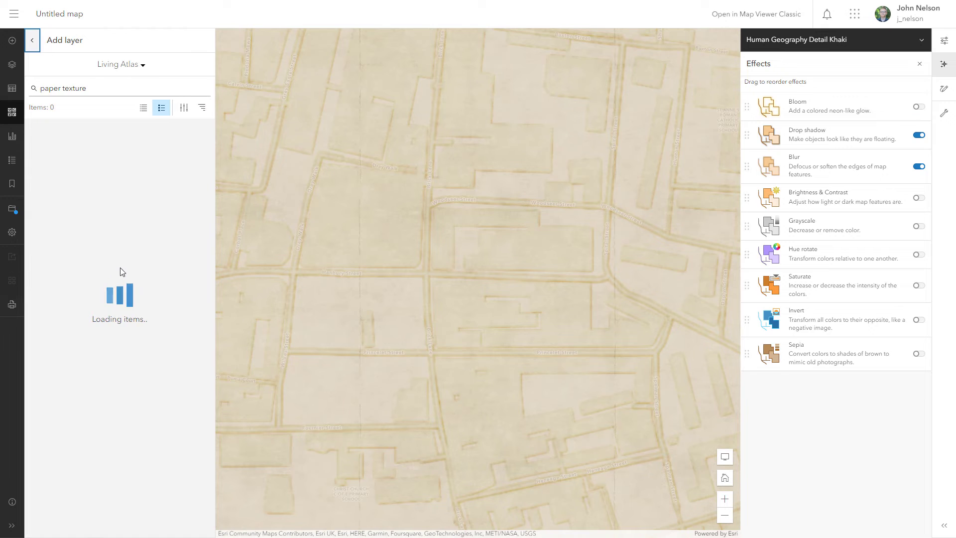
pyautogui.tripleClick(54, 89)
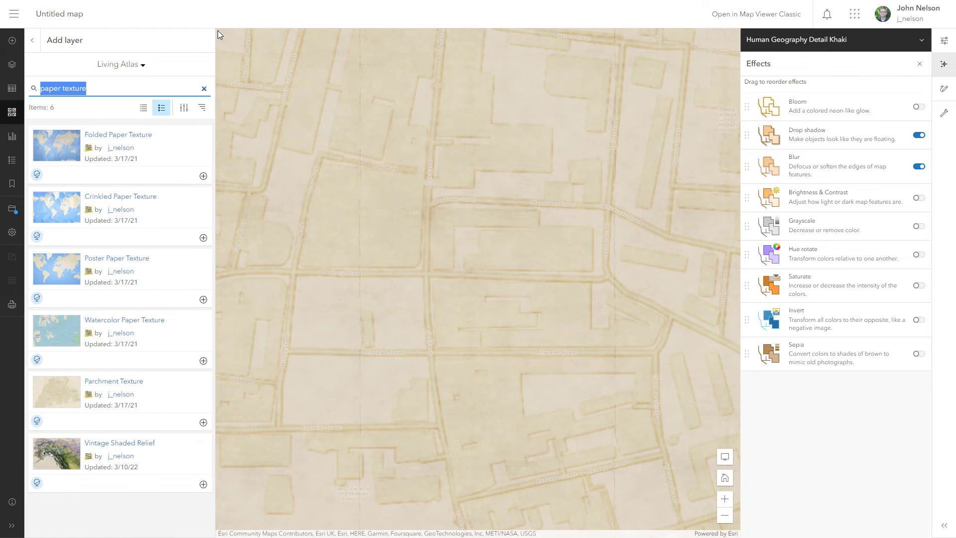
pyautogui.write('human geography khaki')
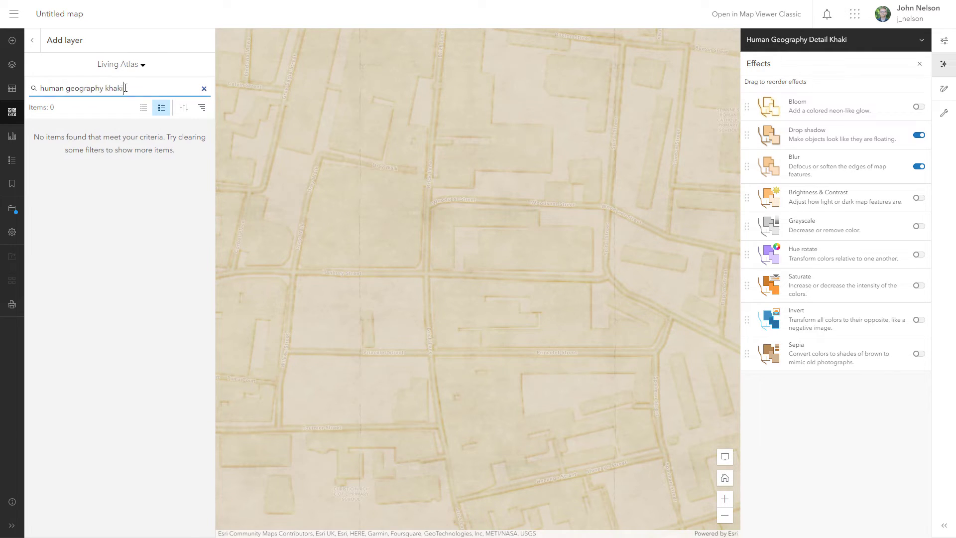
pyautogui.press('Return')
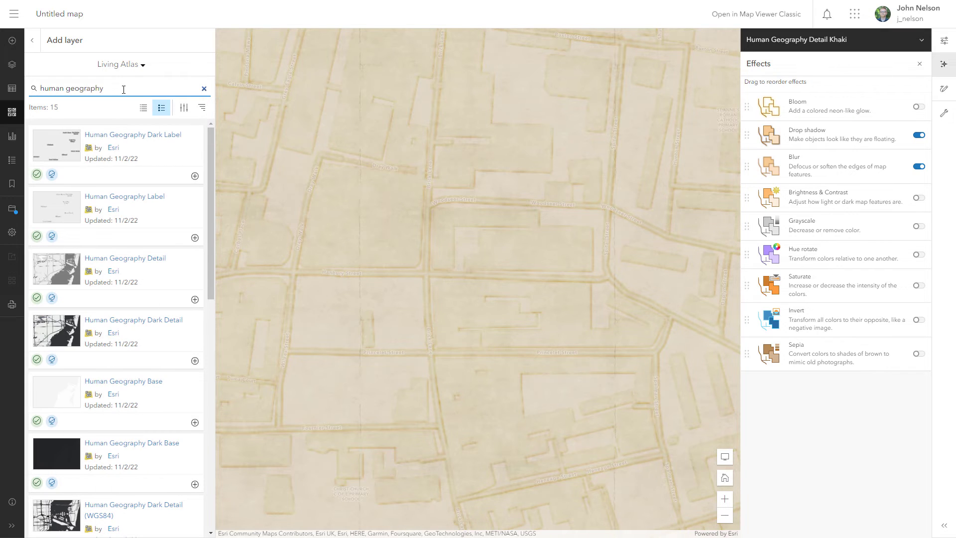
# Switch the source to ArcGIS Online and add a second Human Geography Detail Khaki layer.
pyautogui.doubleClick(124, 65)
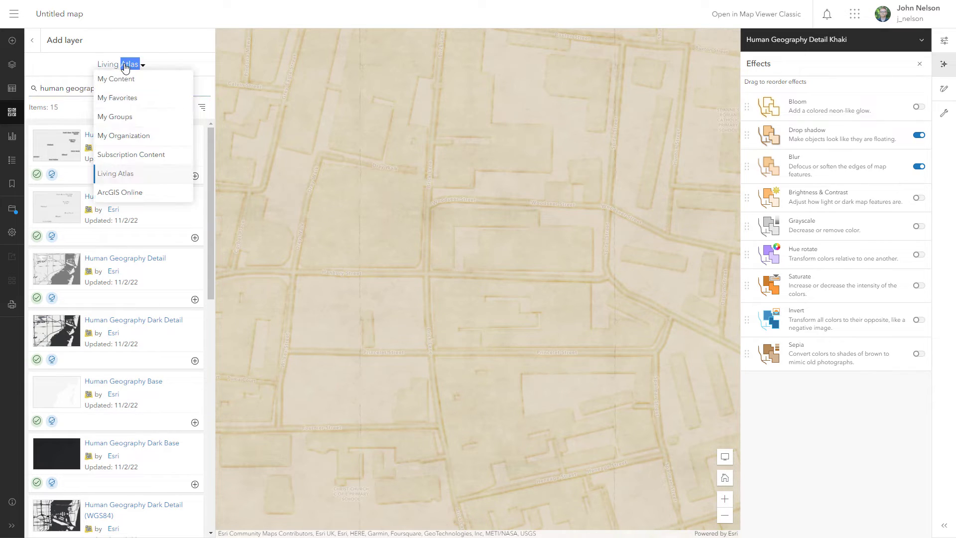
pyautogui.click(115, 193)
pyautogui.click(113, 89)
pyautogui.write('khak')
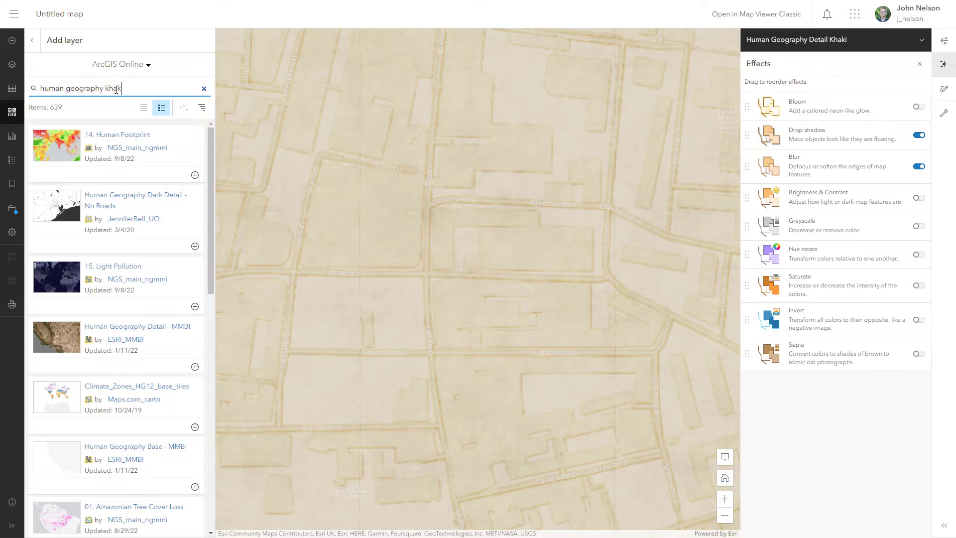
pyautogui.write('i')
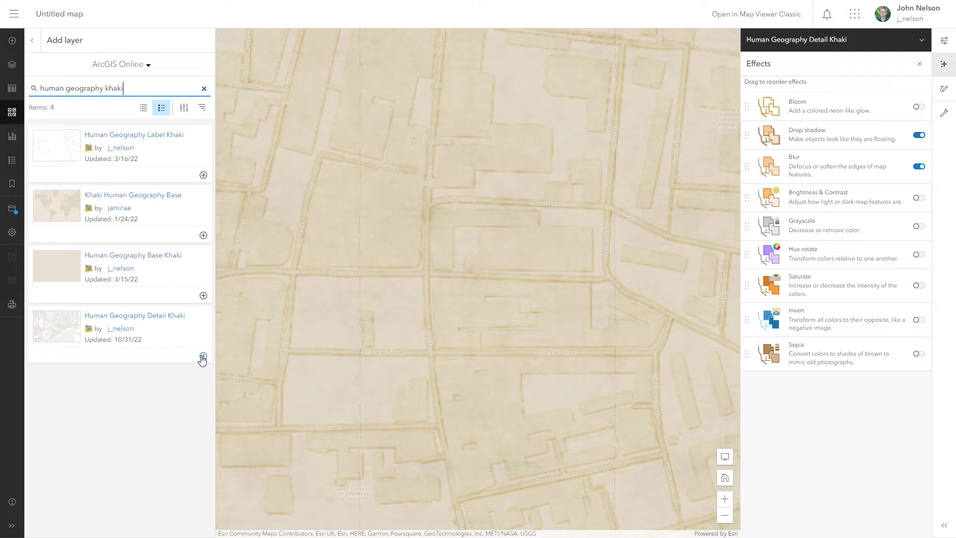
pyautogui.click(32, 40)
pyautogui.click(155, 170)
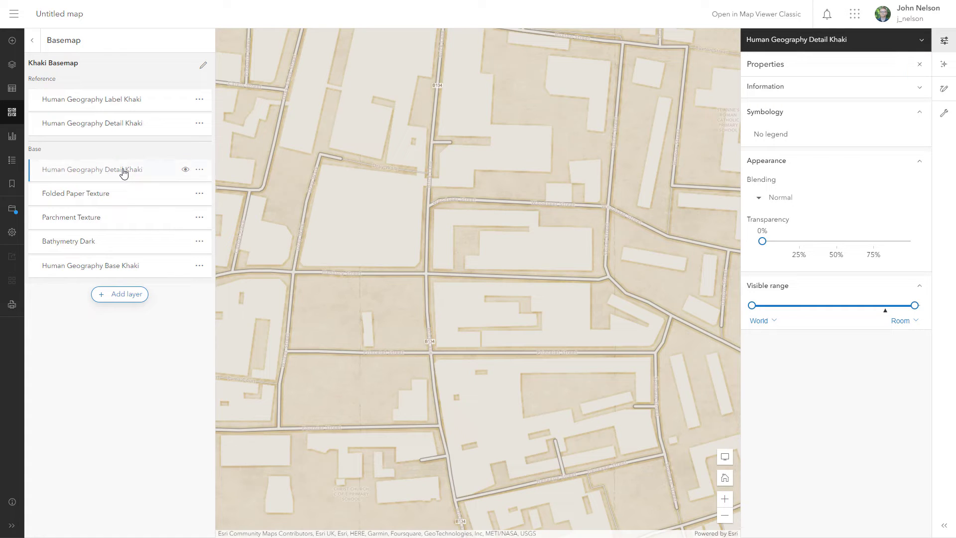
# Move the new detail layer into the Reference group and give it Color Burn blending.
pyautogui.moveTo(123, 173); pyautogui.dragTo(112, 126)
pyautogui.click(113, 127)
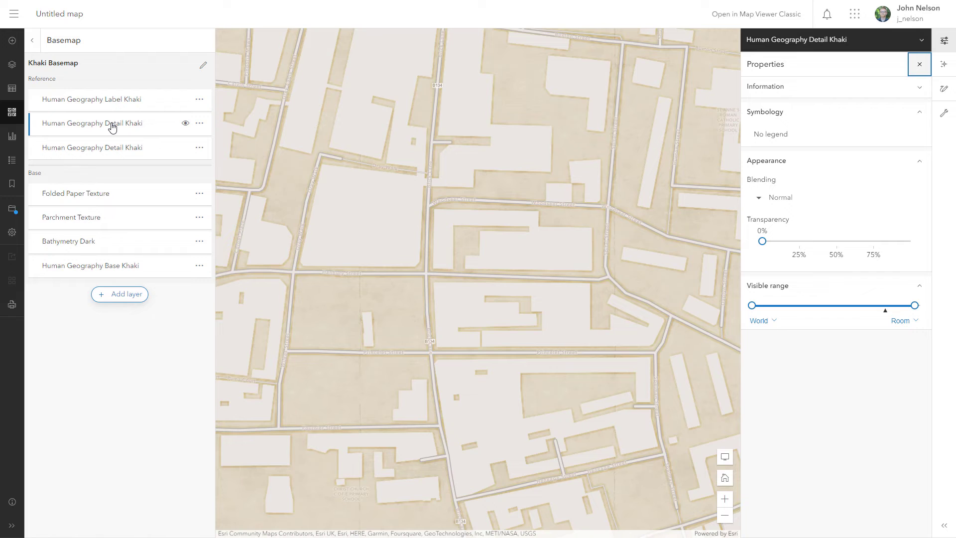
pyautogui.click(784, 199)
pyautogui.moveTo(903, 272); pyautogui.dragTo(906, 310)
pyautogui.click(808, 332)
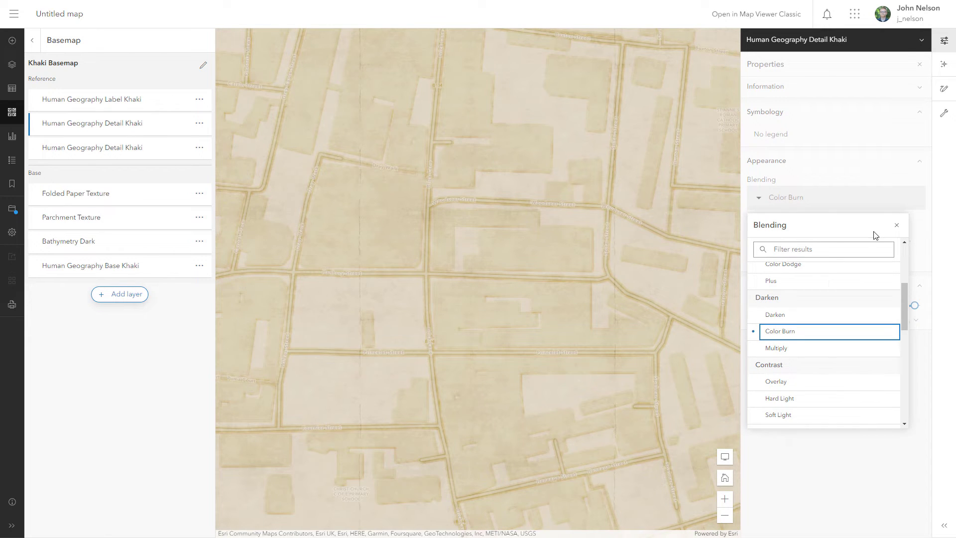
pyautogui.click(896, 224)
pyautogui.scroll(-2, 344, 265)
pyautogui.scroll(-2, 357, 271)
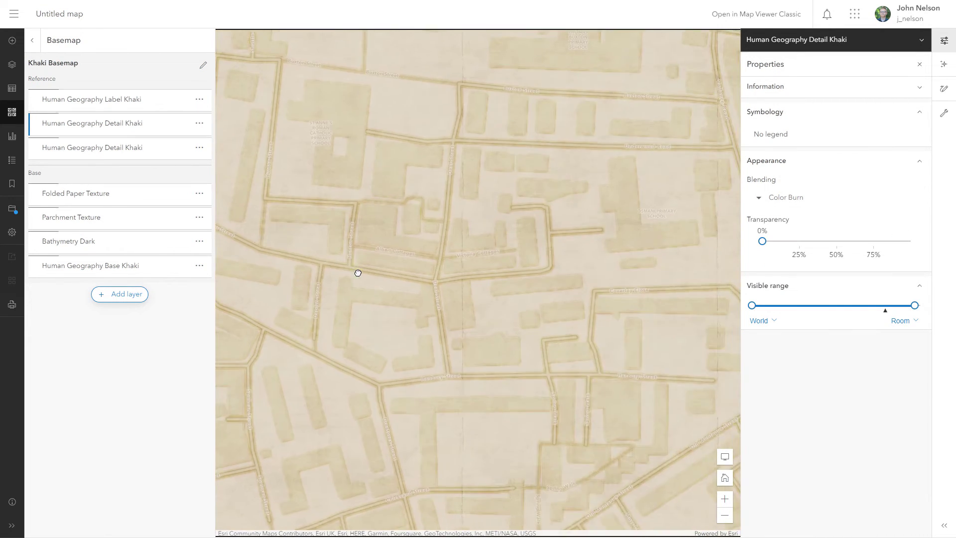
pyautogui.scroll(-2, 451, 284)
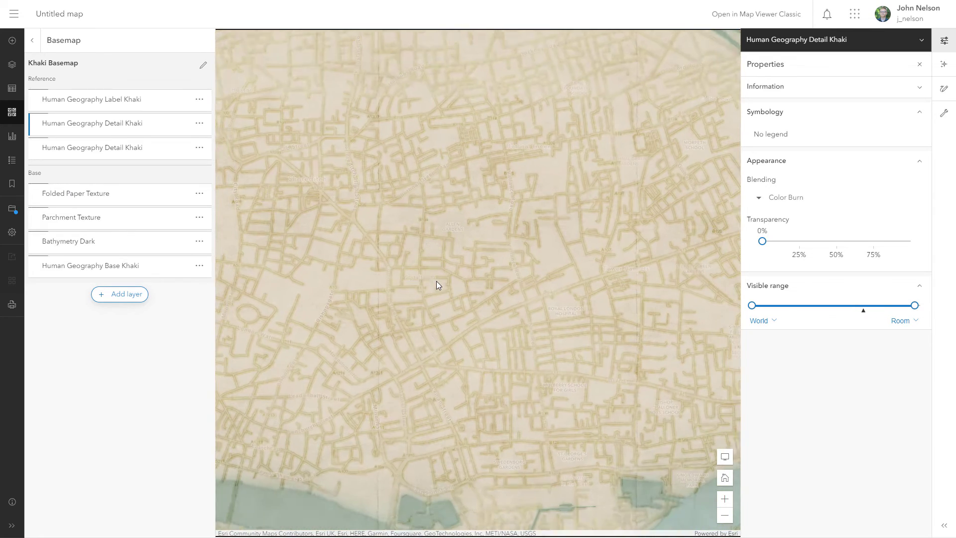
# Toggle the other detail layer's visibility to compare the two over the street grid.
pyautogui.moveTo(373, 274); pyautogui.dragTo(457, 274)
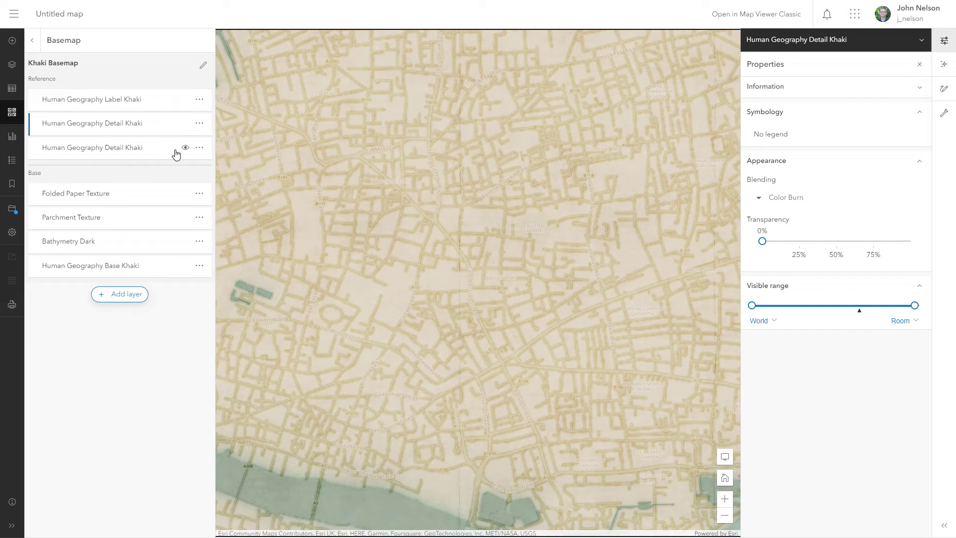
pyautogui.click(185, 124)
pyautogui.click(185, 124)
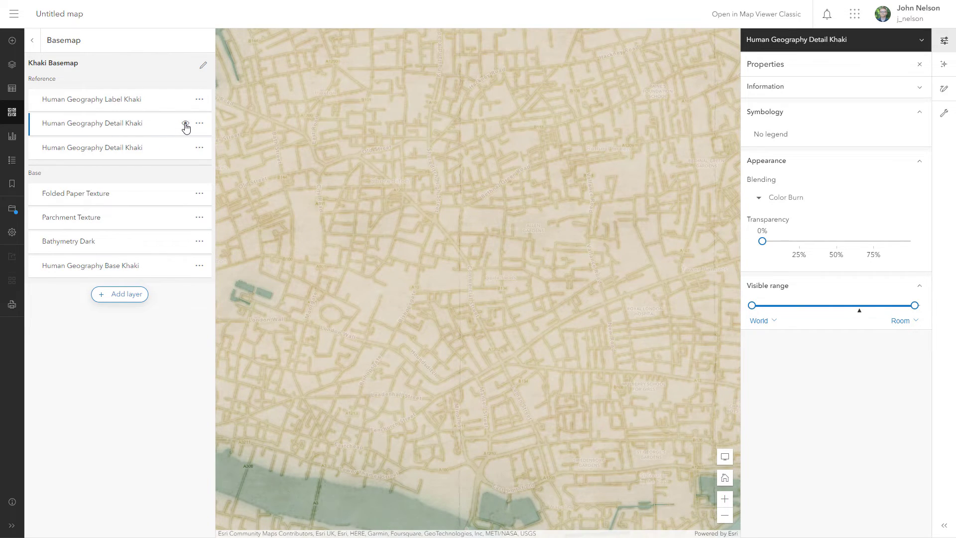
pyautogui.click(185, 148)
pyautogui.moveTo(396, 207); pyautogui.dragTo(627, 279)
pyautogui.scroll(2, 348, 217)
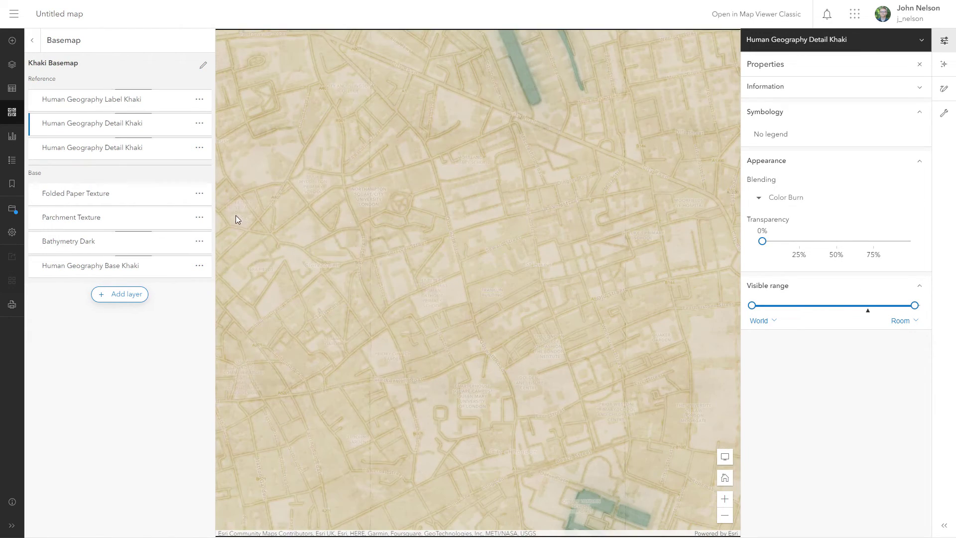
pyautogui.scroll(2, 305, 90)
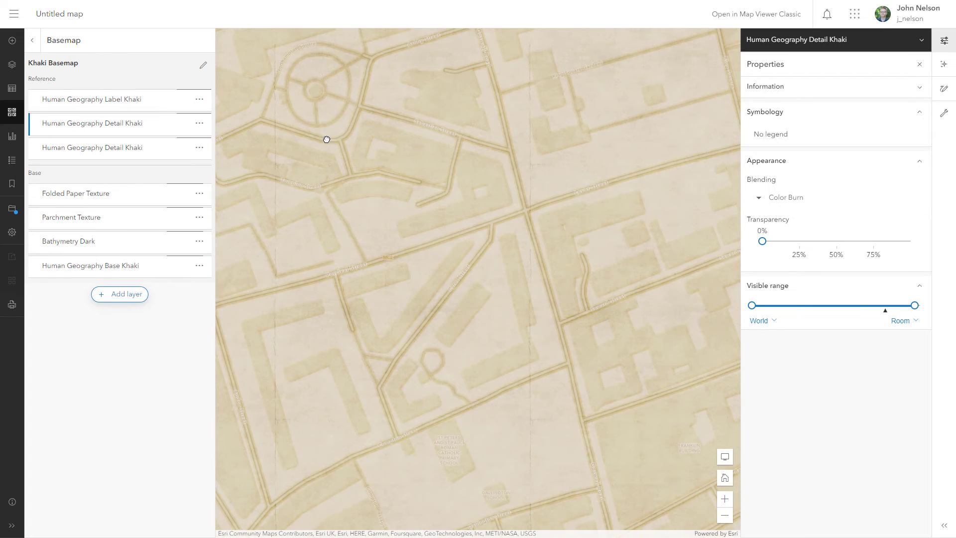
pyautogui.moveTo(328, 143); pyautogui.dragTo(478, 320)
pyautogui.scroll(2, 479, 320)
pyautogui.scroll(1, 435, 235)
pyautogui.scroll(-1, 443, 275)
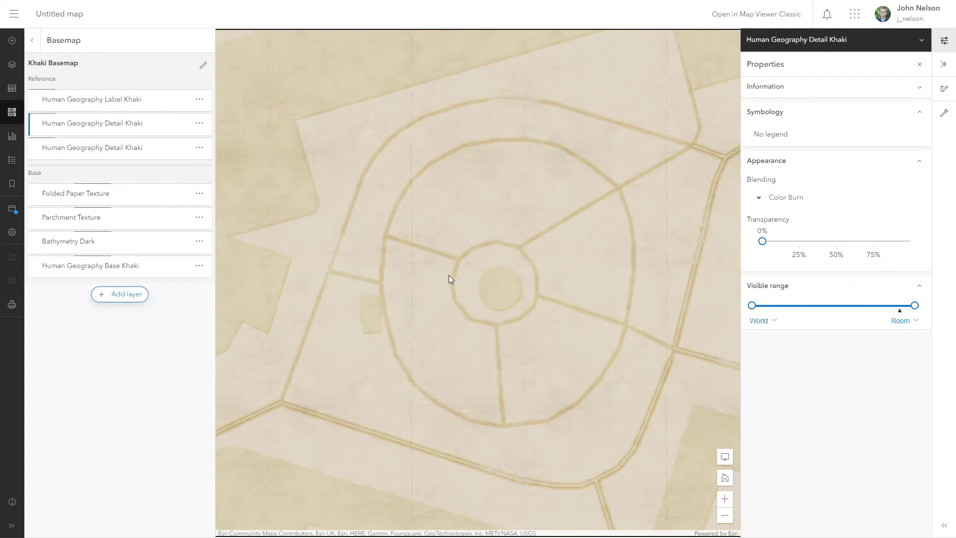
pyautogui.scroll(-2, 443, 275)
pyautogui.scroll(-1, 447, 276)
pyautogui.scroll(-2, 447, 275)
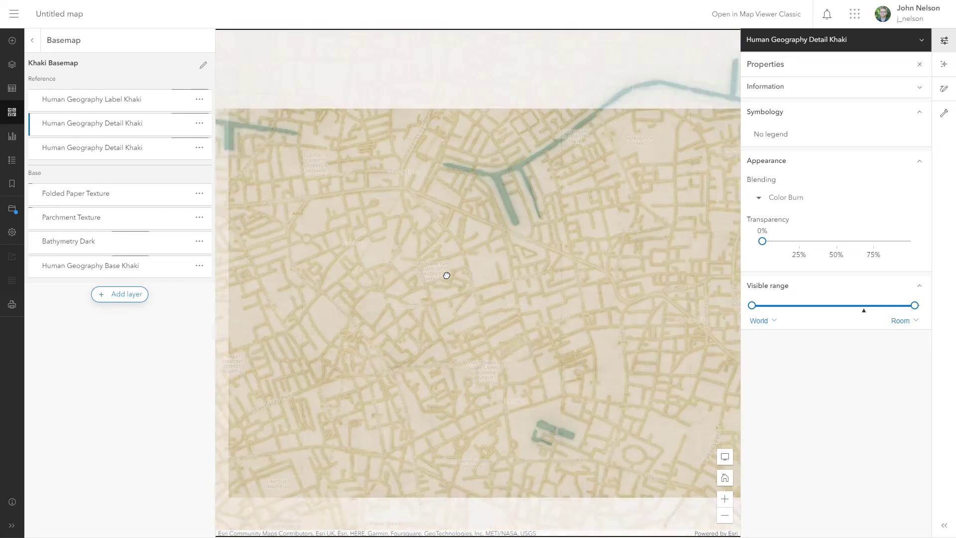
pyautogui.scroll(-1, 446, 276)
pyautogui.scroll(-1, 447, 276)
pyautogui.scroll(-1, 447, 276)
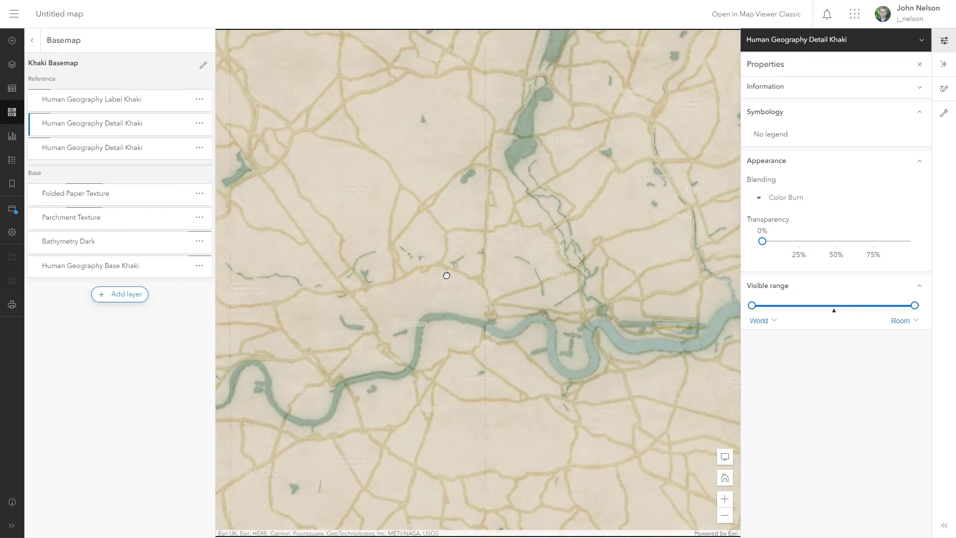
pyautogui.scroll(-1, 446, 276)
pyautogui.scroll(-1, 446, 276)
pyautogui.scroll(-1, 446, 275)
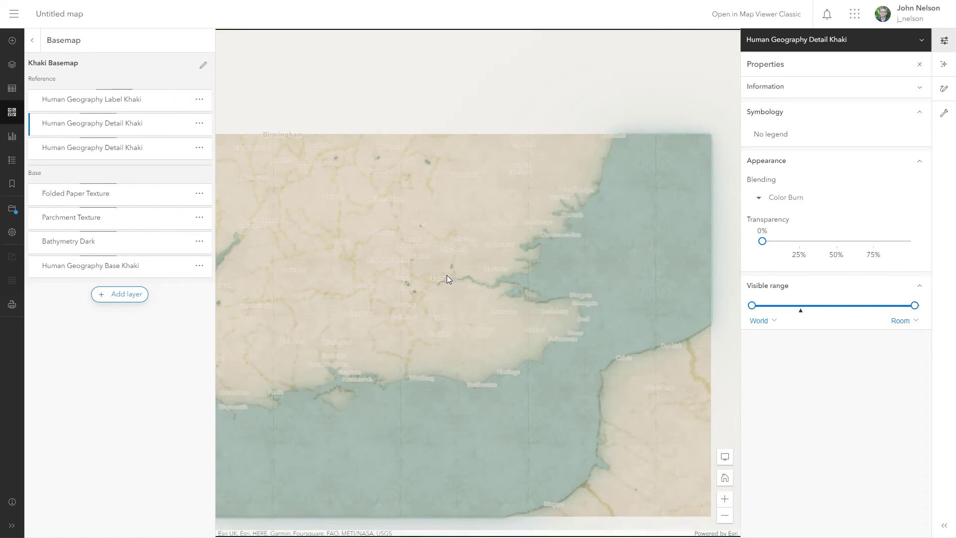
pyautogui.scroll(-1, 447, 275)
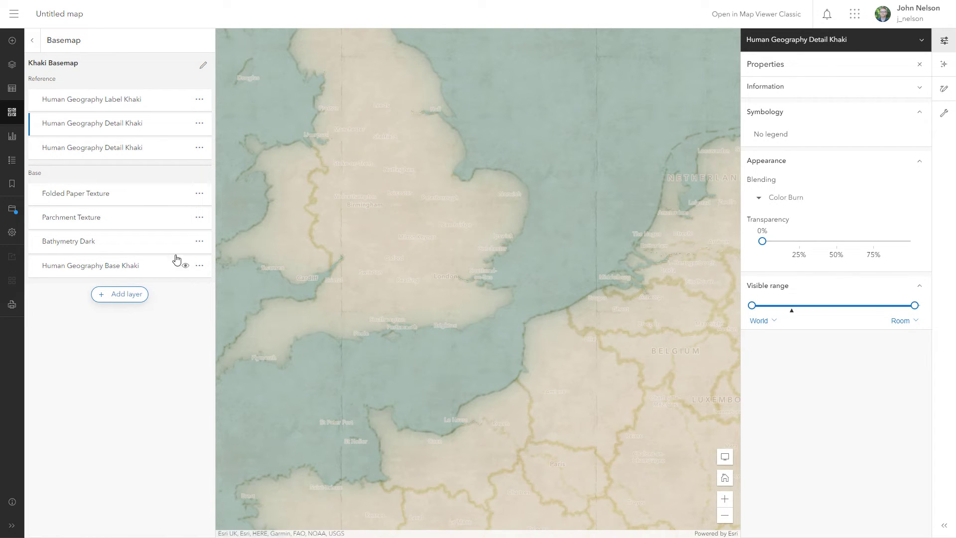
# Review Bathymetry Dark's glow, brightness/contrast and hue rotate effects, moving Hue rotate to the top.
pyautogui.click(83, 249)
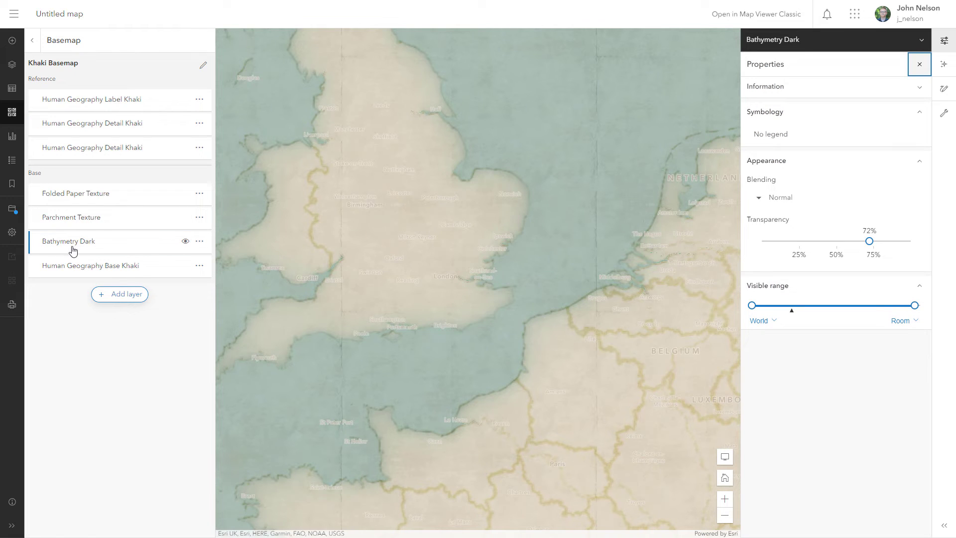
pyautogui.click(945, 66)
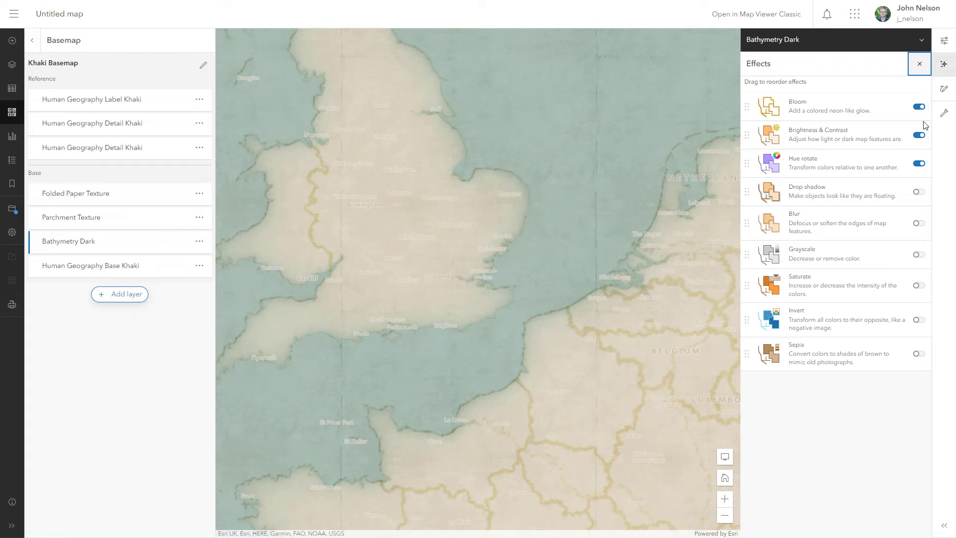
pyautogui.click(919, 108)
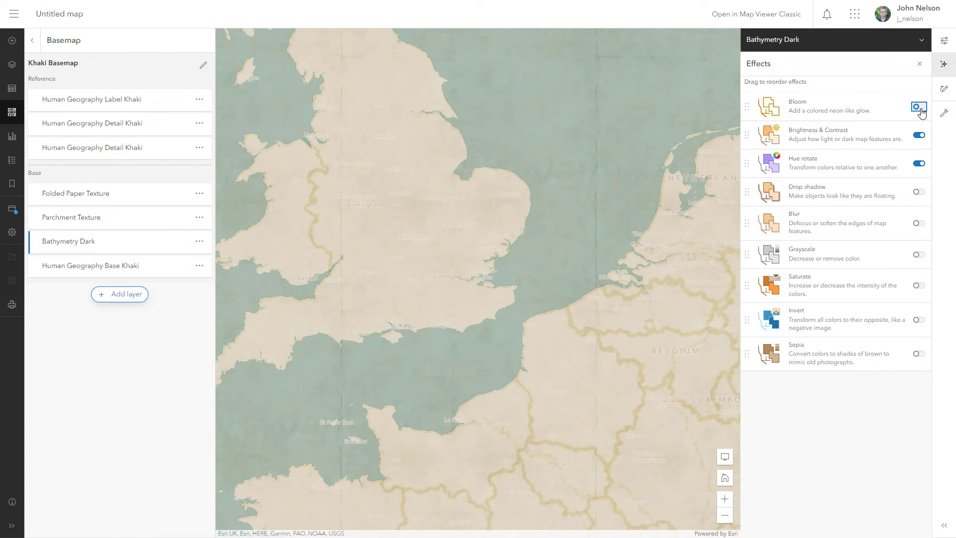
pyautogui.click(918, 107)
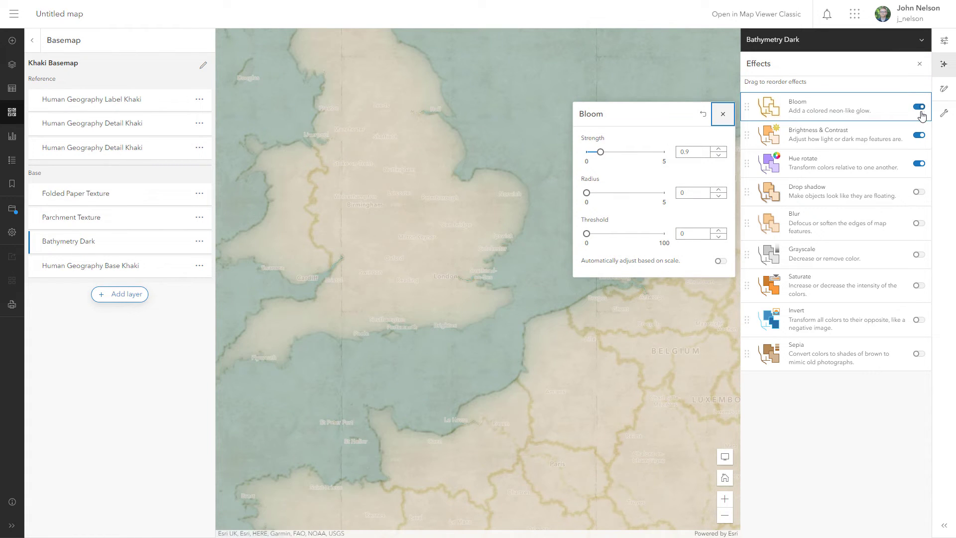
pyautogui.click(920, 137)
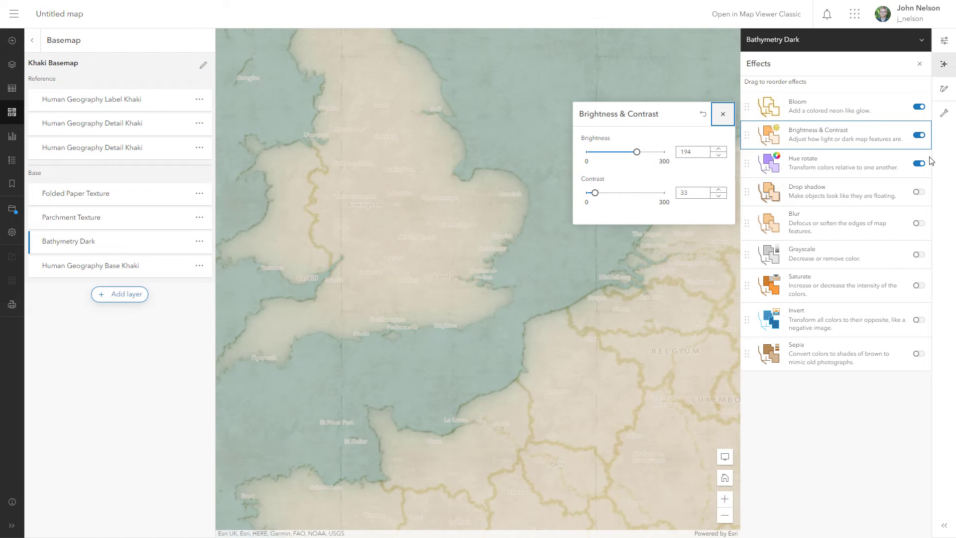
pyautogui.click(921, 165)
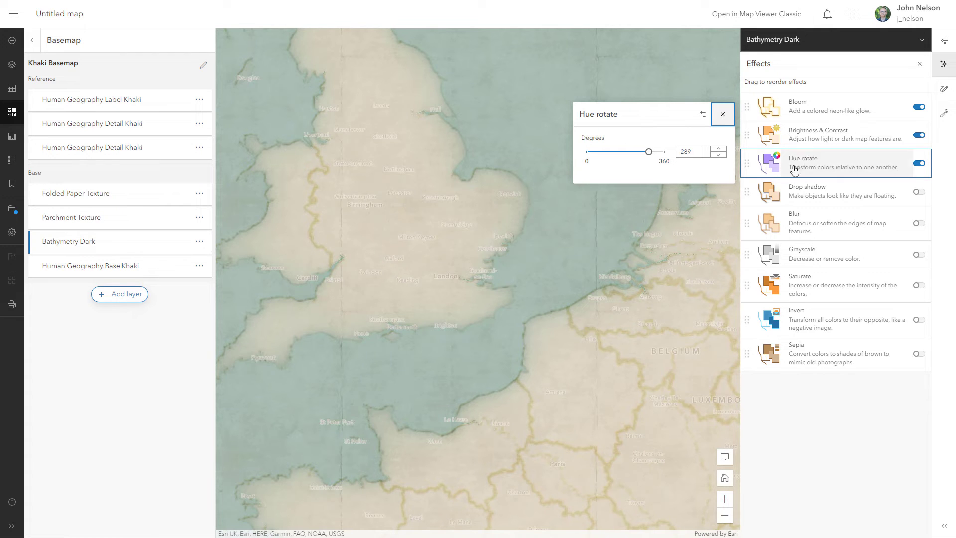
pyautogui.moveTo(746, 161); pyautogui.dragTo(746, 112)
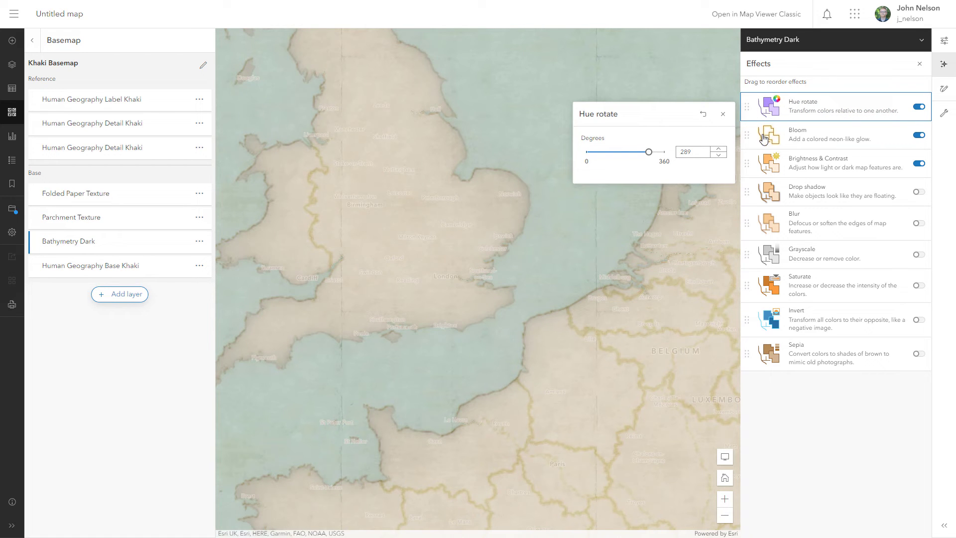
pyautogui.click(722, 114)
pyautogui.scroll(-2, 498, 278)
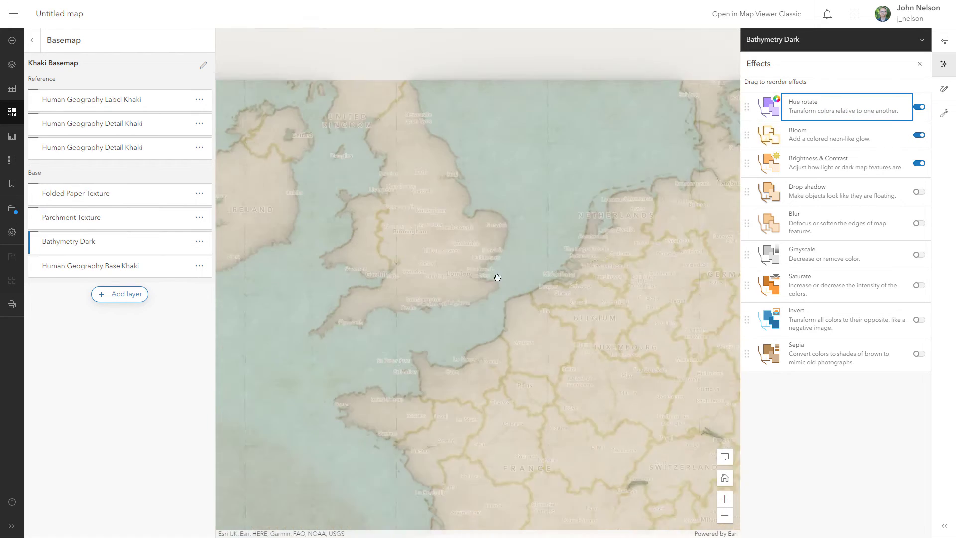
pyautogui.scroll(-2, 503, 288)
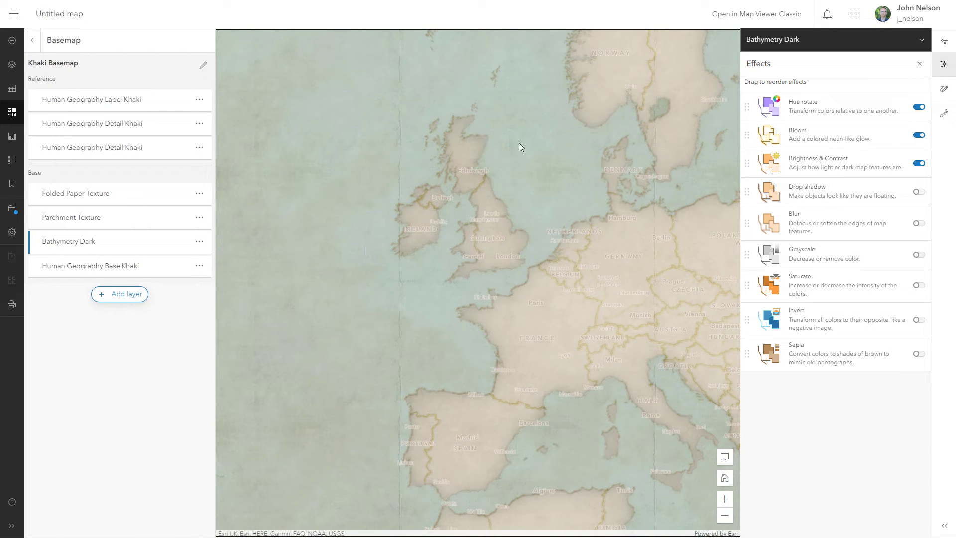
# Pan the map from Central Europe across the Atlantic to North America.
pyautogui.moveTo(628, 294); pyautogui.dragTo(435, 280)
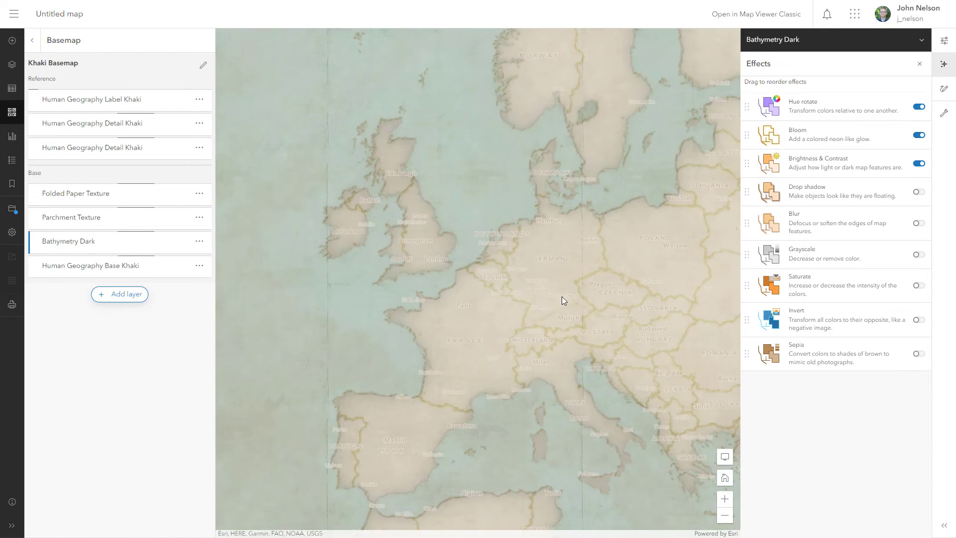
pyautogui.scroll(-1, 436, 284)
pyautogui.scroll(-1, 433, 261)
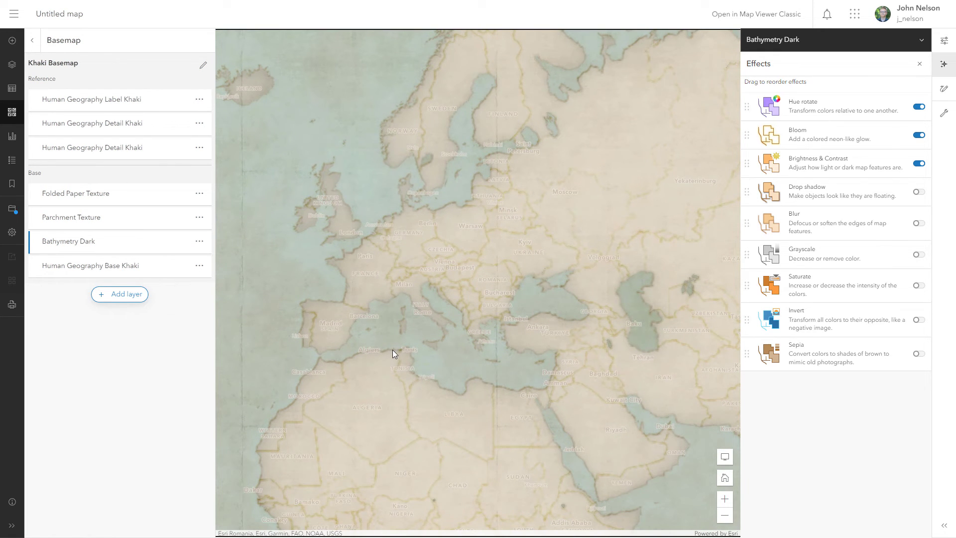
pyautogui.moveTo(392, 353); pyautogui.dragTo(406, 236)
pyautogui.scroll(-1, 396, 261)
pyautogui.moveTo(384, 284); pyautogui.dragTo(538, 331)
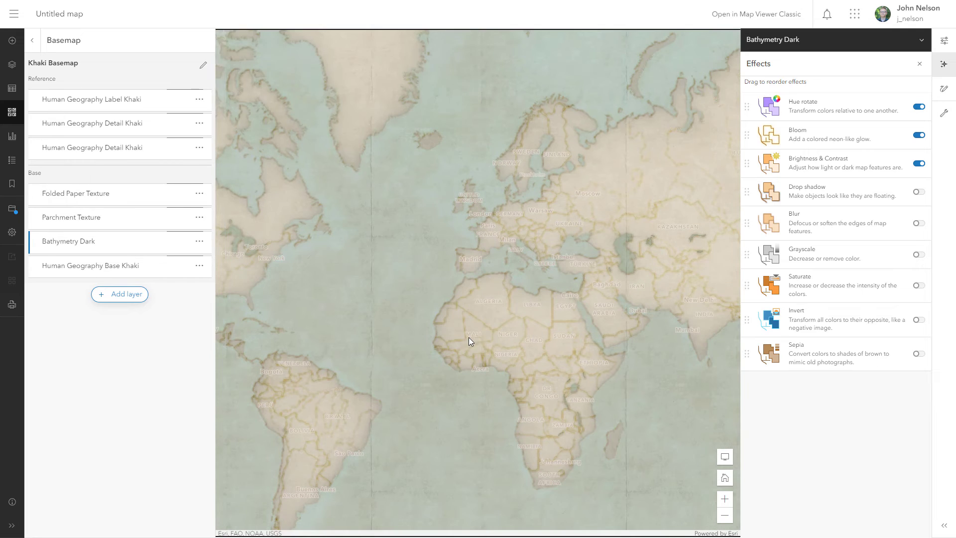
pyautogui.moveTo(467, 341); pyautogui.dragTo(558, 293)
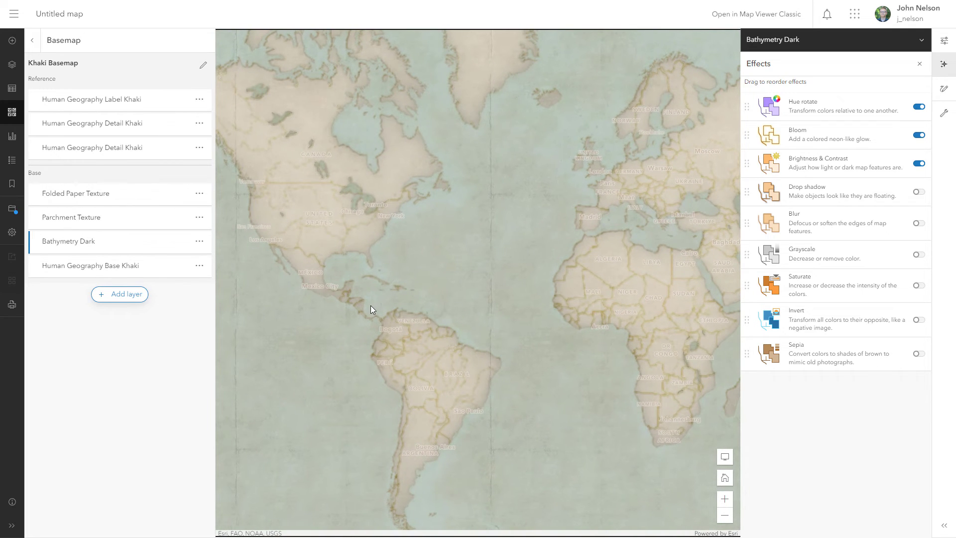
pyautogui.moveTo(371, 305); pyautogui.dragTo(461, 348)
pyautogui.scroll(2, 420, 266)
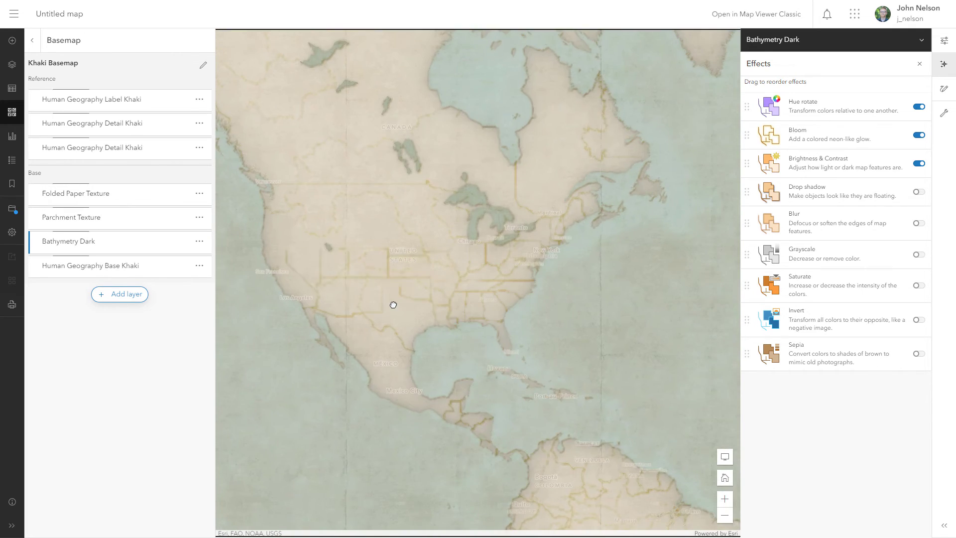
pyautogui.scroll(2, 461, 280)
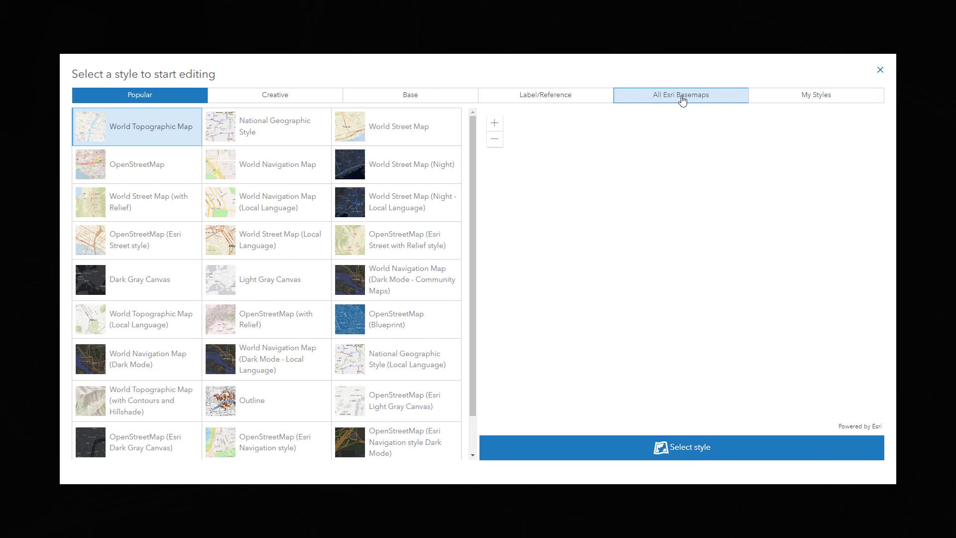
# Pick Human Geography Label from the Label/Reference styles and load it for editing.
pyautogui.click(528, 101)
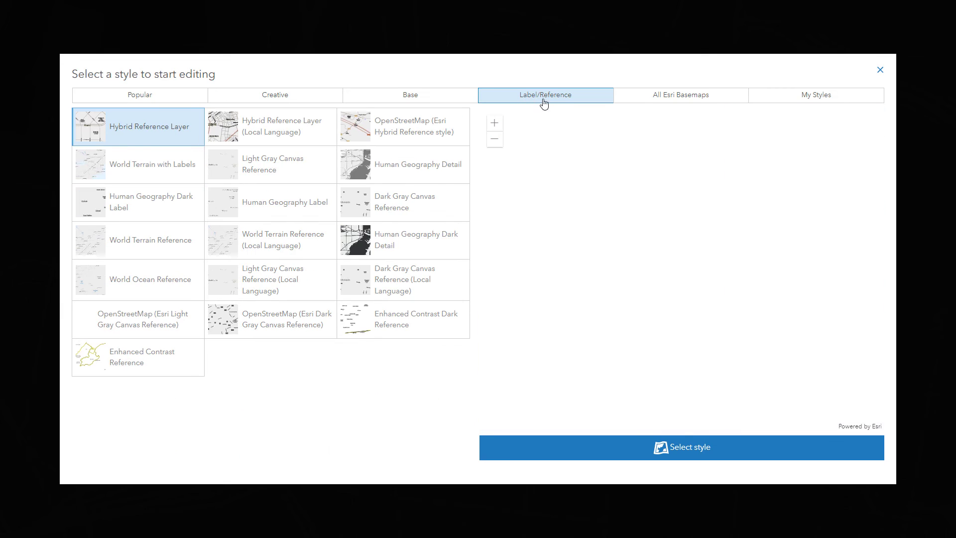
pyautogui.click(269, 206)
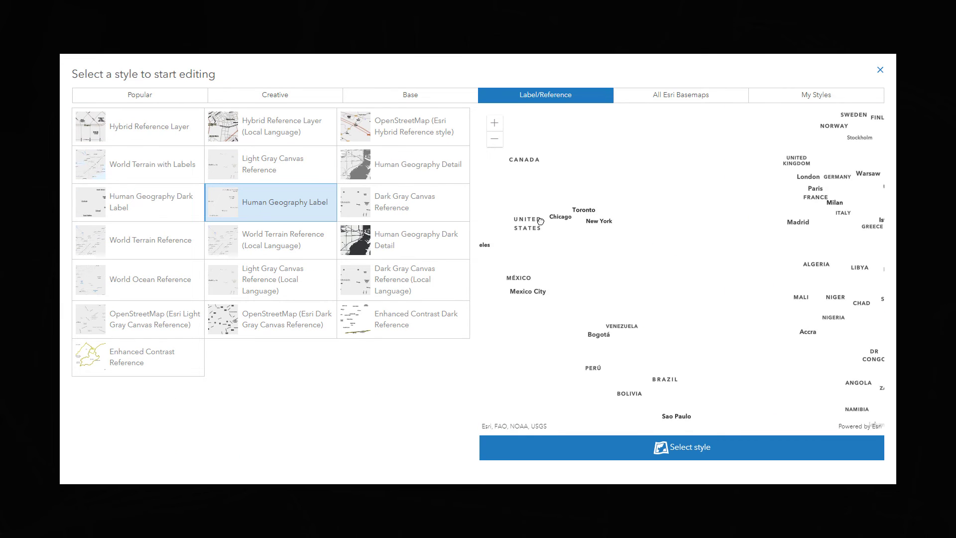
pyautogui.click(672, 448)
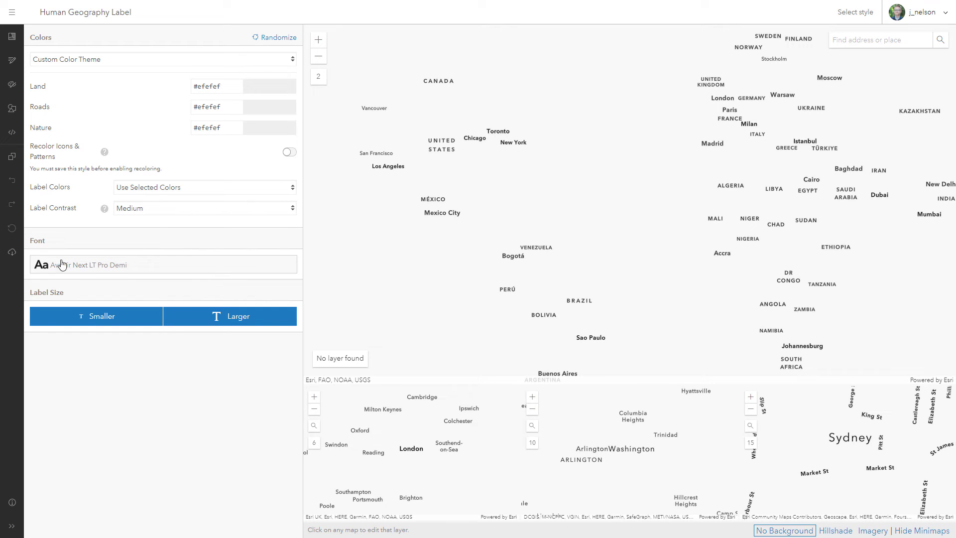
# Change the label font to IM FELL DW Pica PRO Italic and set Label Size to Larger.
pyautogui.click(237, 271)
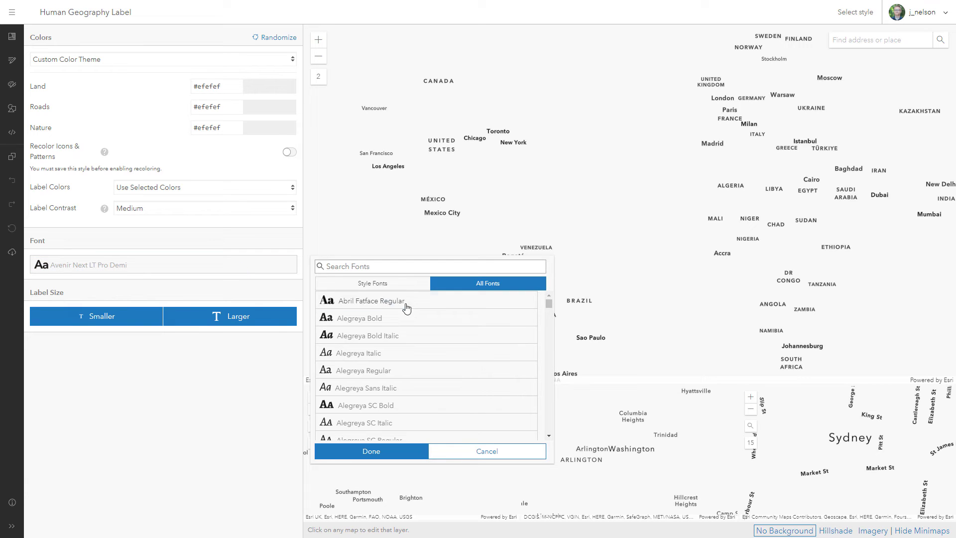
pyautogui.moveTo(550, 305); pyautogui.dragTo(551, 335)
pyautogui.click(328, 405)
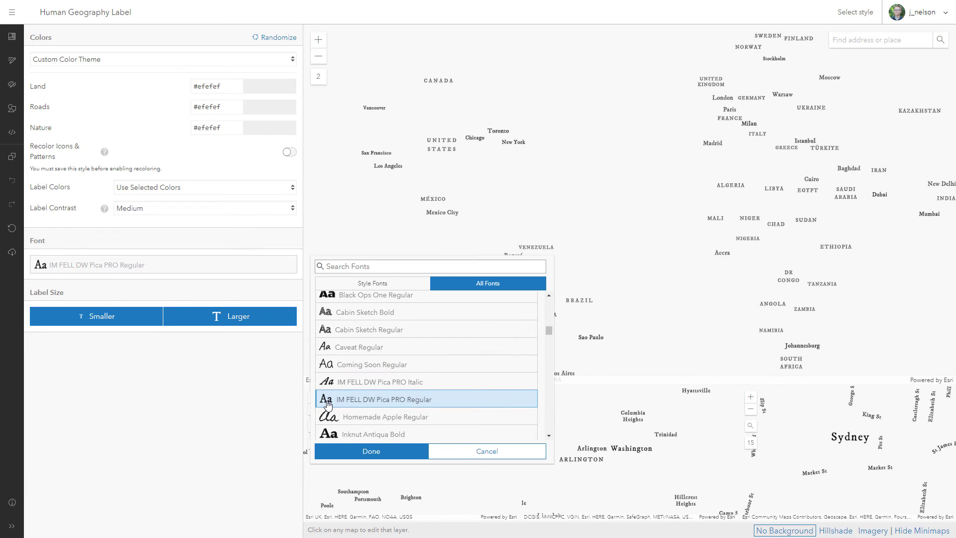
pyautogui.click(327, 383)
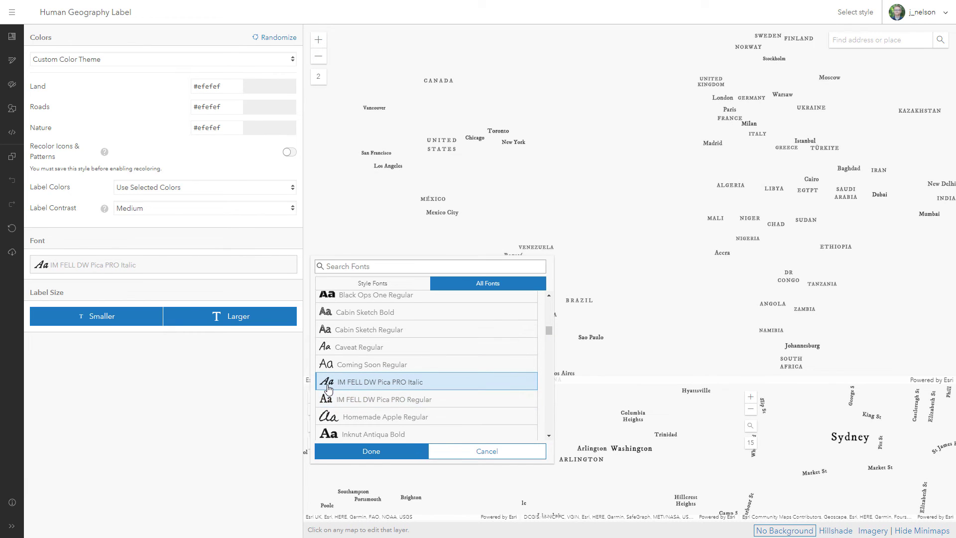
pyautogui.click(363, 452)
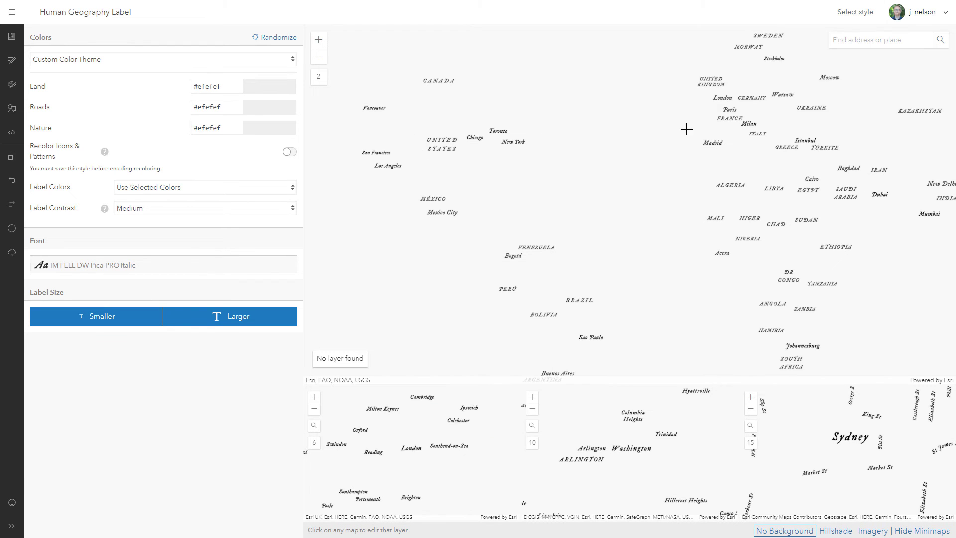
pyautogui.scroll(4, 794, 237)
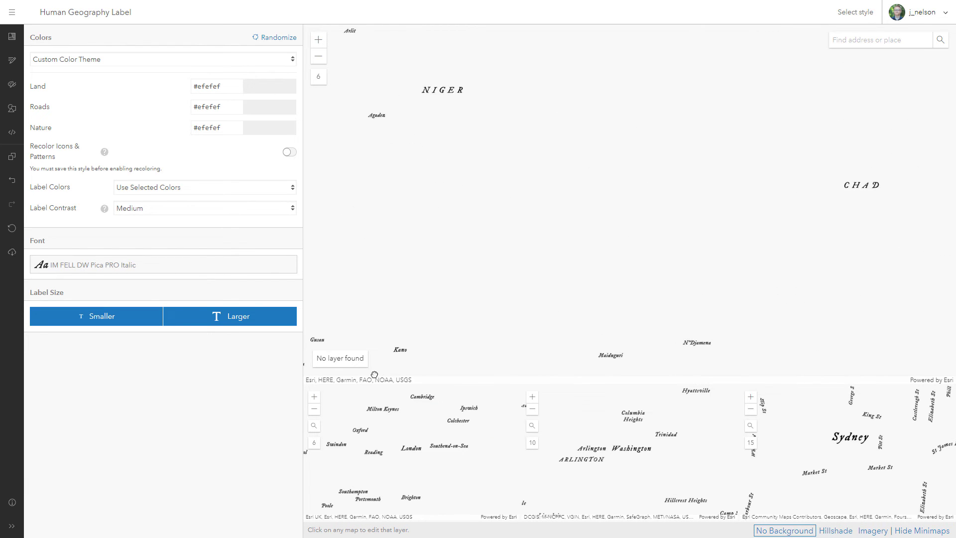
pyautogui.moveTo(420, 329); pyautogui.dragTo(533, 171)
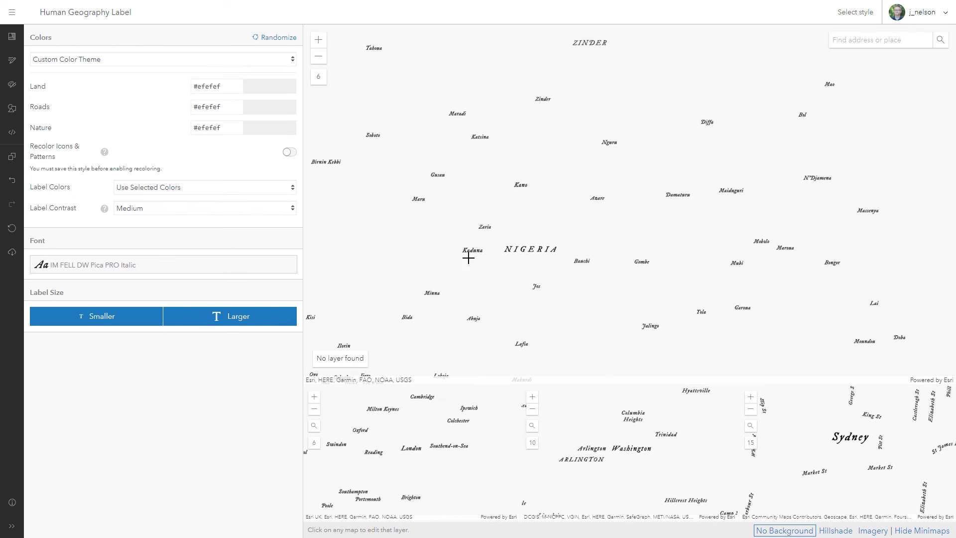
pyautogui.click(211, 320)
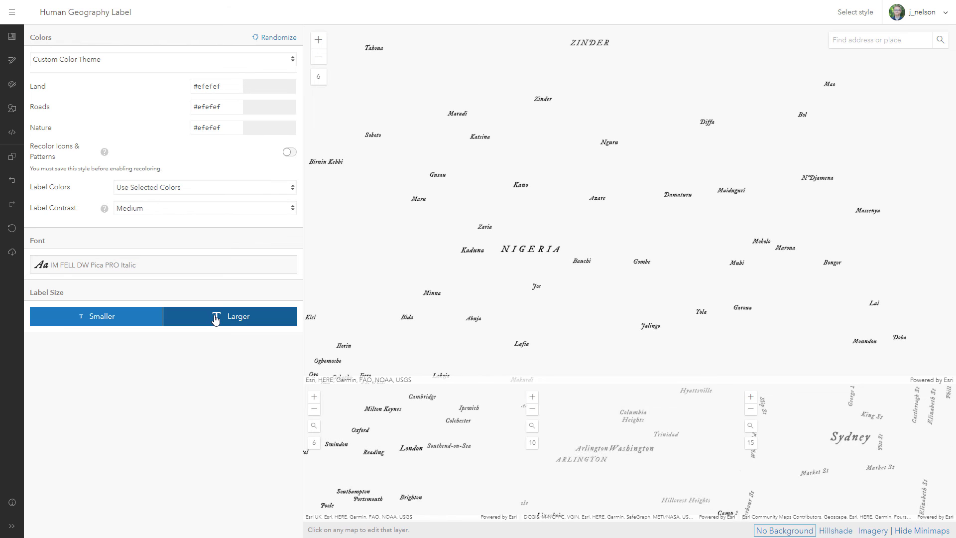
pyautogui.scroll(-2, 576, 247)
pyautogui.scroll(-1, 572, 246)
pyautogui.scroll(-1, 545, 246)
pyautogui.scroll(-1, 513, 245)
pyautogui.scroll(1, 513, 245)
pyautogui.scroll(1, 487, 249)
pyautogui.scroll(1, 441, 197)
pyautogui.scroll(2, 502, 160)
pyautogui.scroll(1, 438, 132)
pyautogui.scroll(1, 392, 151)
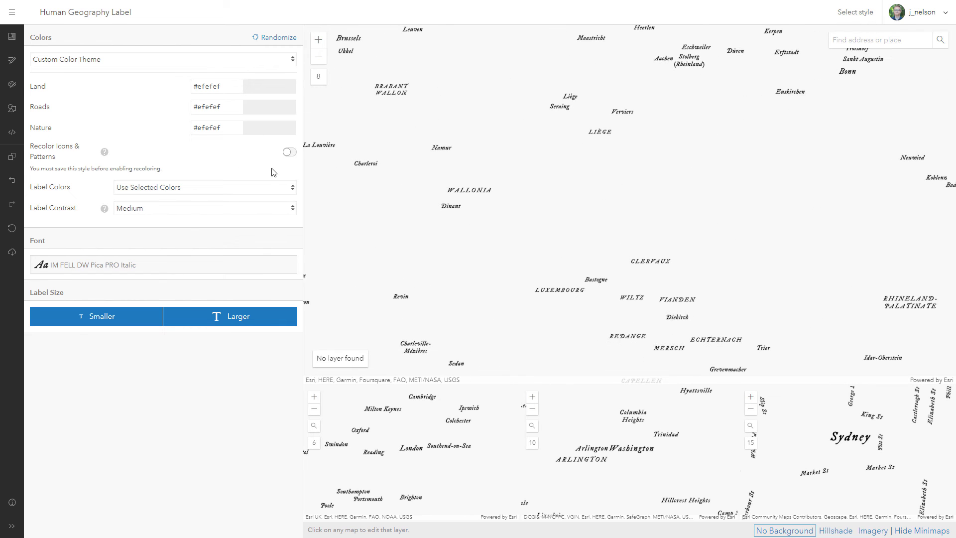
# Save a copy of the style titled 'OldTimey', shared with Everyone (Public).
pyautogui.click(14, 158)
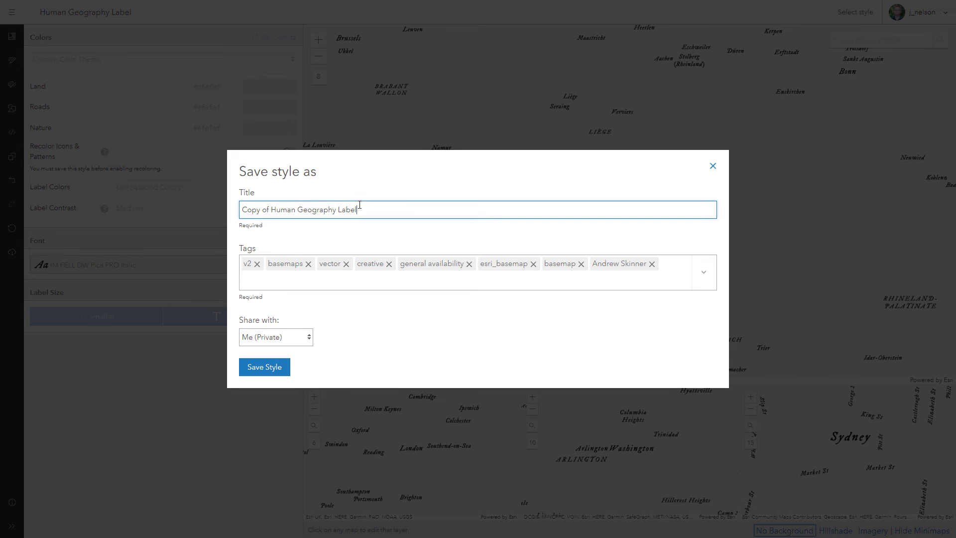
pyautogui.moveTo(272, 205); pyautogui.dragTo(200, 206)
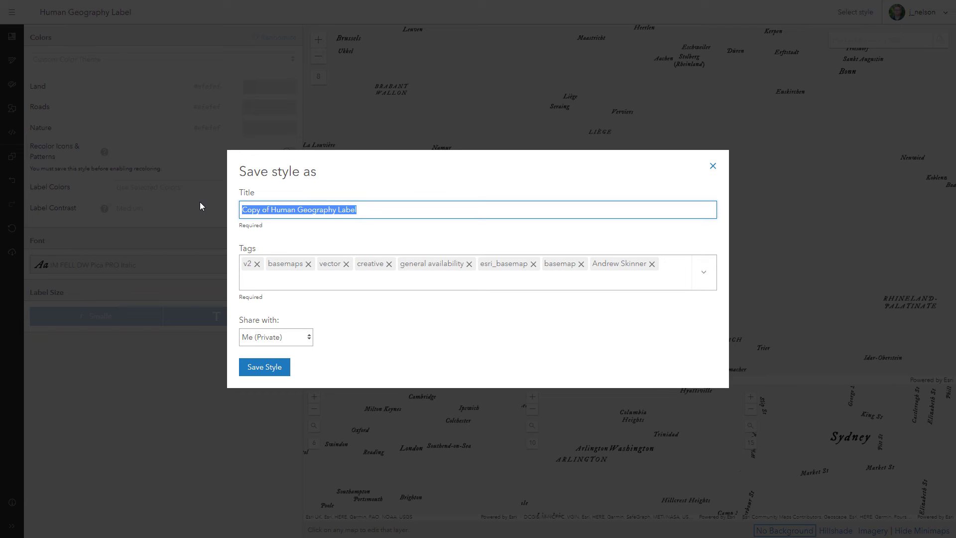
pyautogui.write('OldTimey')
pyautogui.click(310, 339)
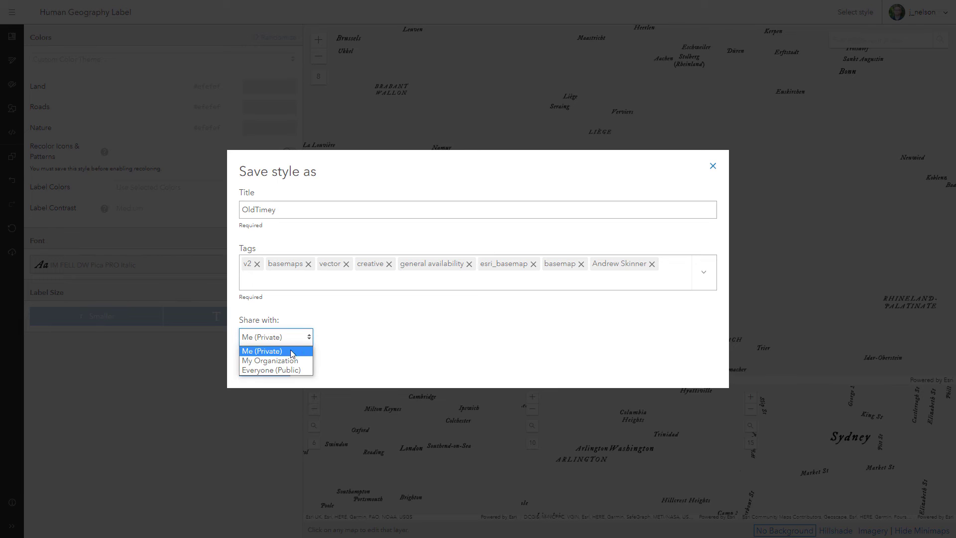
pyautogui.click(265, 370)
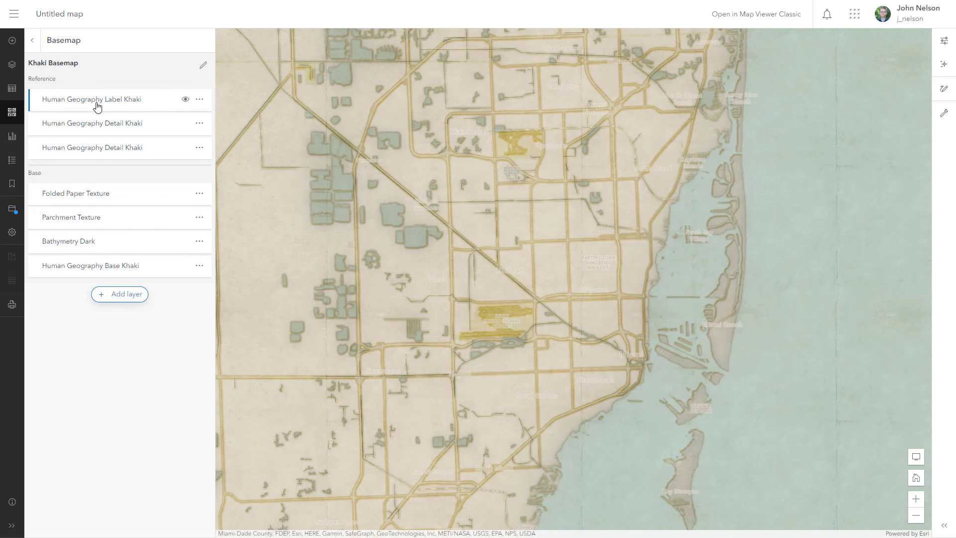
pyautogui.moveTo(112, 99)
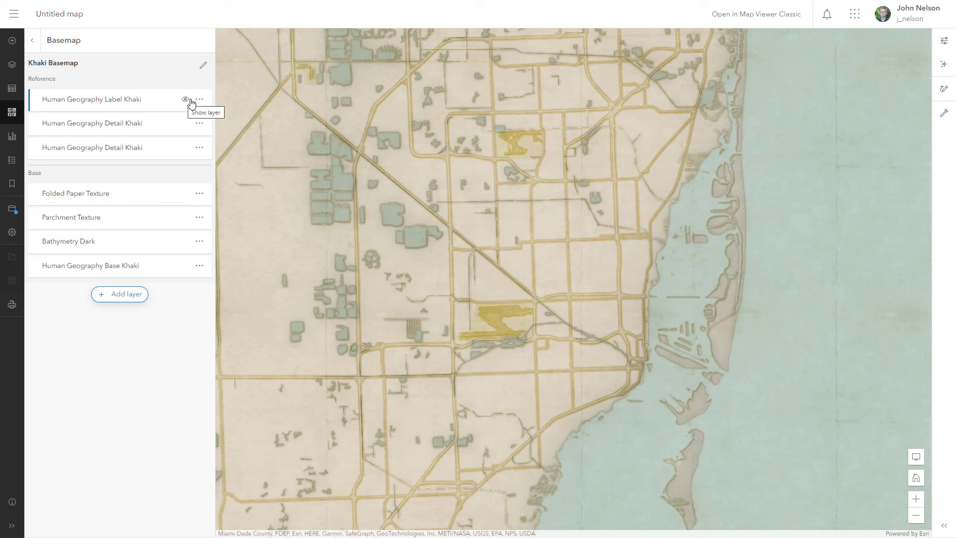
# Remove Human Geography Label Khaki, add Old Timey Labels, and move it into Reference.
pyautogui.click(198, 99)
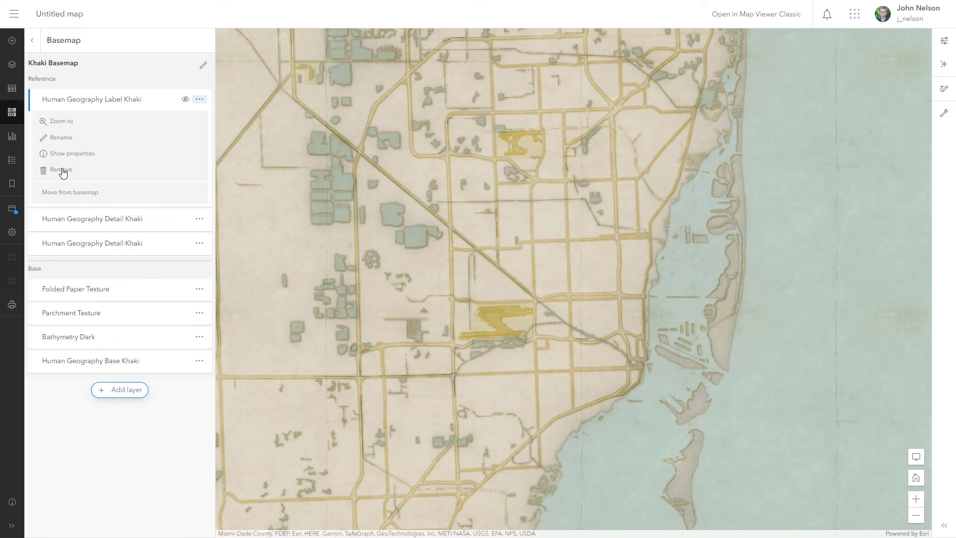
pyautogui.click(63, 172)
pyautogui.click(119, 270)
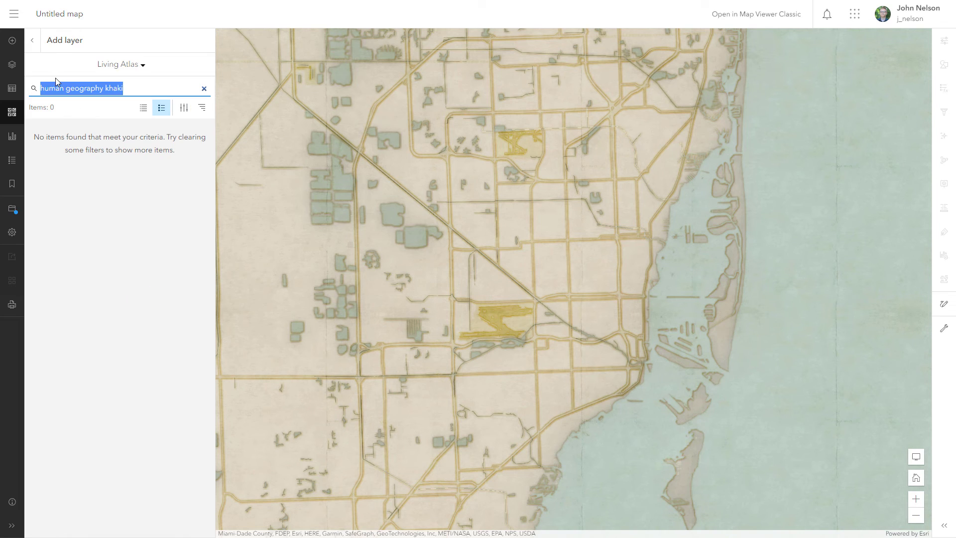
pyautogui.write('old timey')
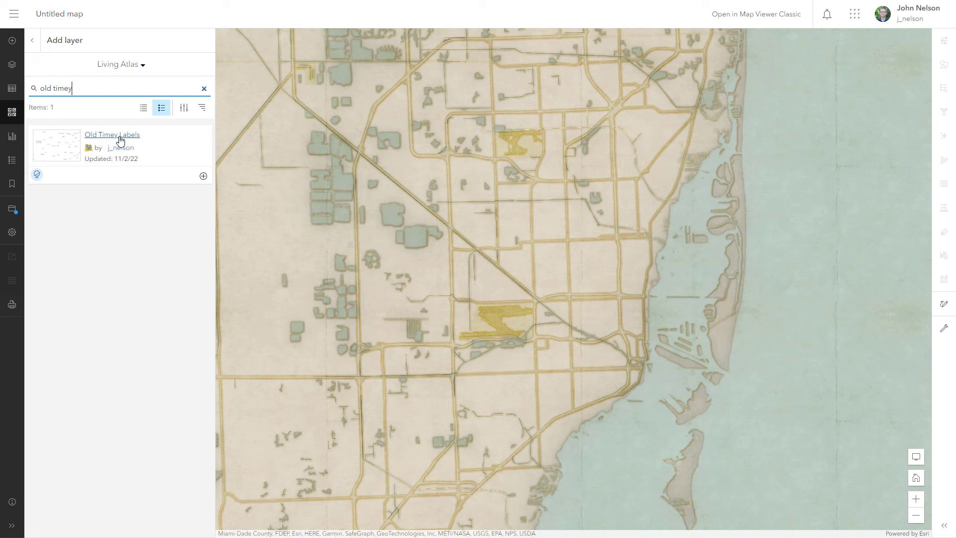
pyautogui.click(203, 179)
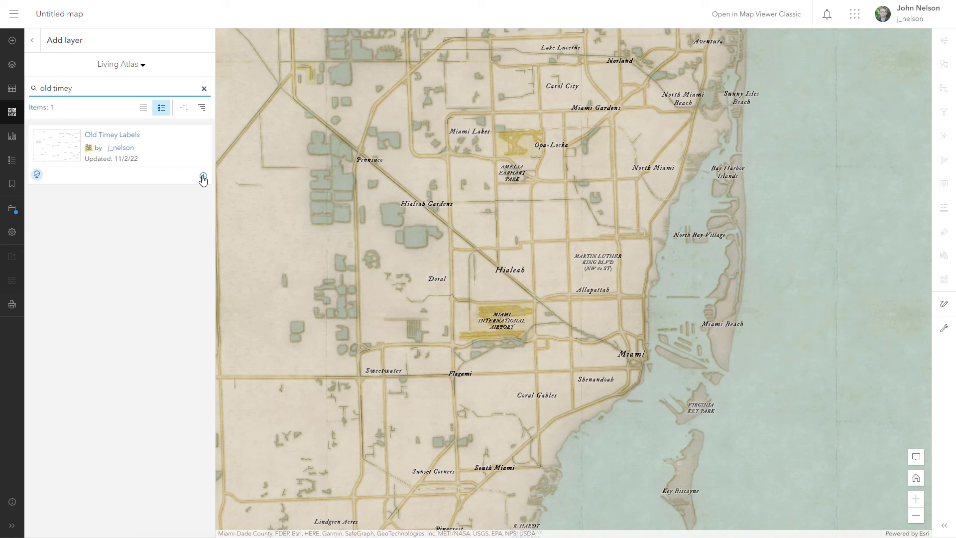
pyautogui.click(33, 41)
pyautogui.moveTo(85, 180); pyautogui.dragTo(92, 105)
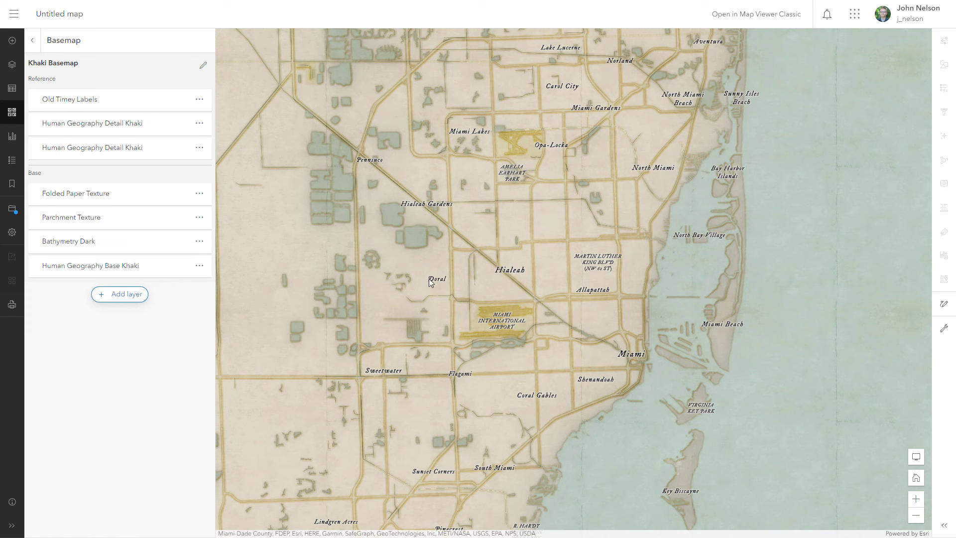
# Set the Old Timey Labels blend mode to Multiply.
pyautogui.click(88, 100)
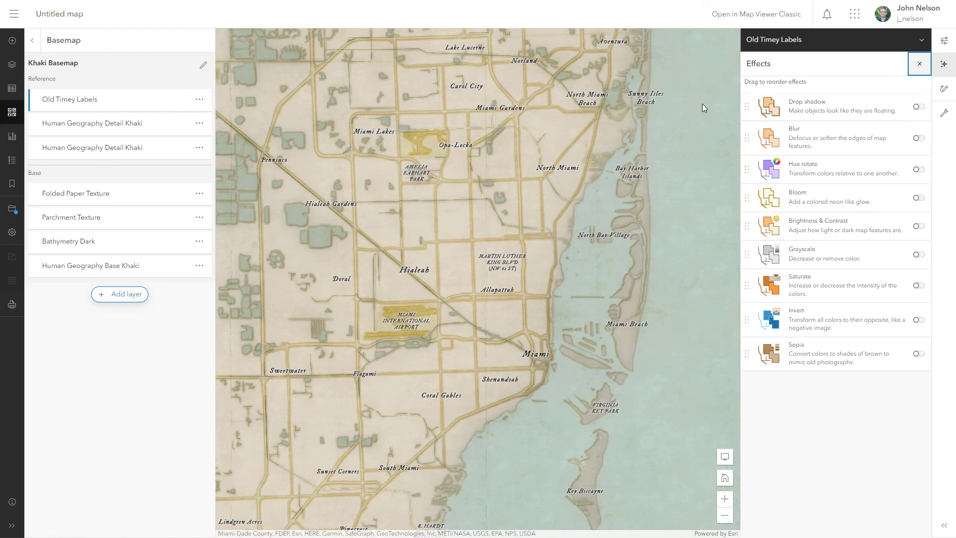
pyautogui.click(942, 40)
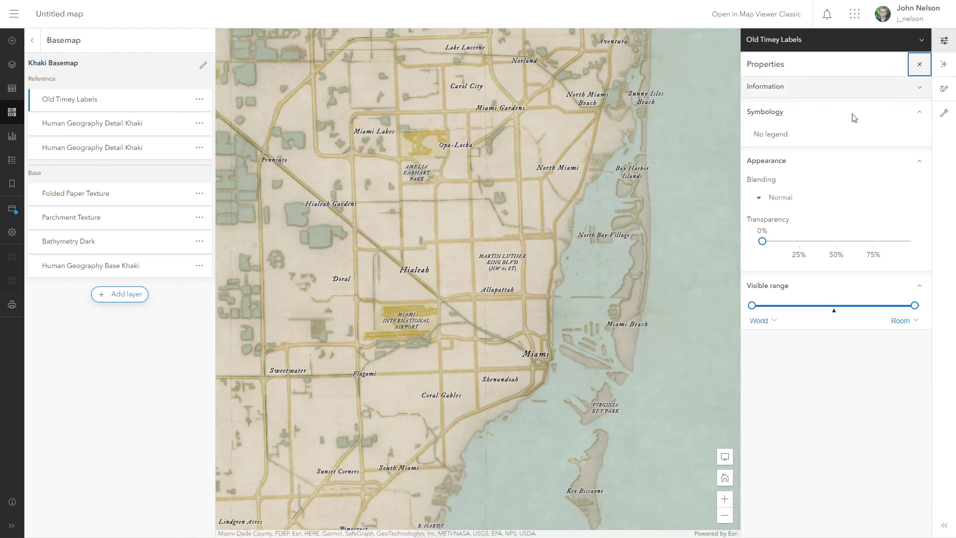
pyautogui.click(791, 197)
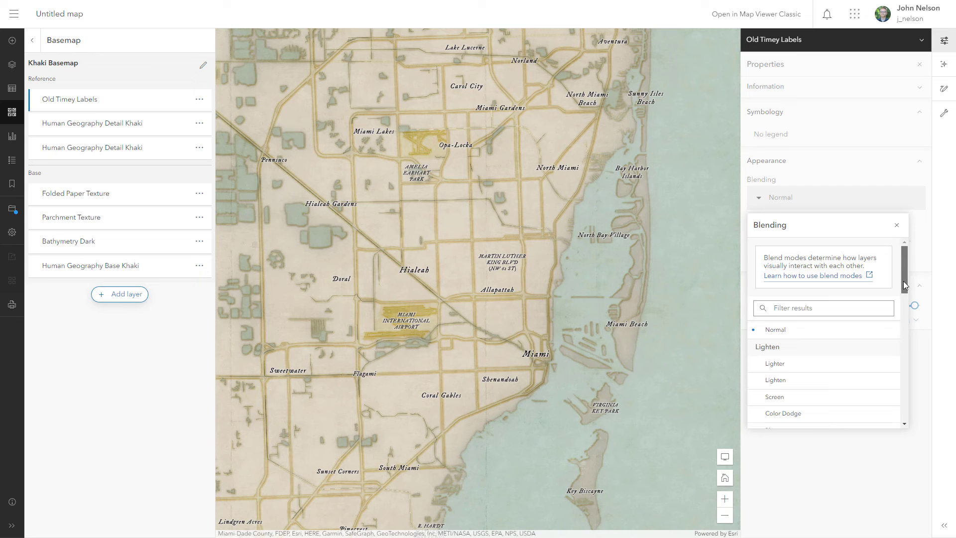
pyautogui.scroll(-2, 902, 299)
pyautogui.scroll(-2, 902, 318)
pyautogui.scroll(-1, 902, 317)
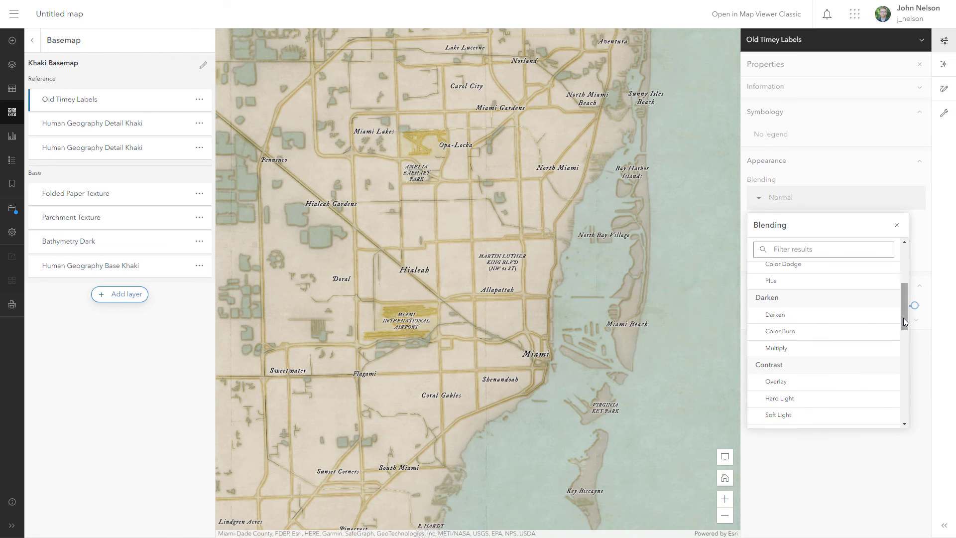
pyautogui.click(806, 349)
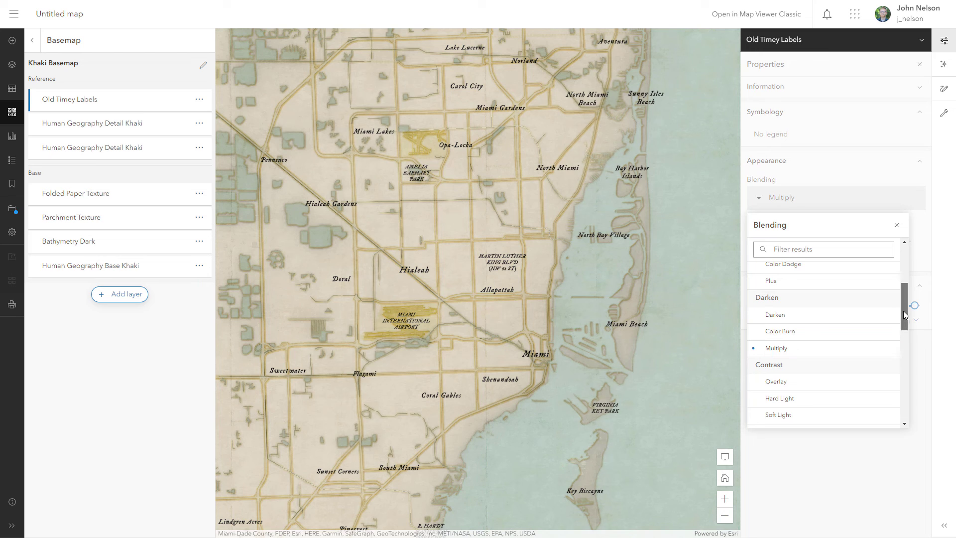
pyautogui.moveTo(903, 311); pyautogui.dragTo(899, 289)
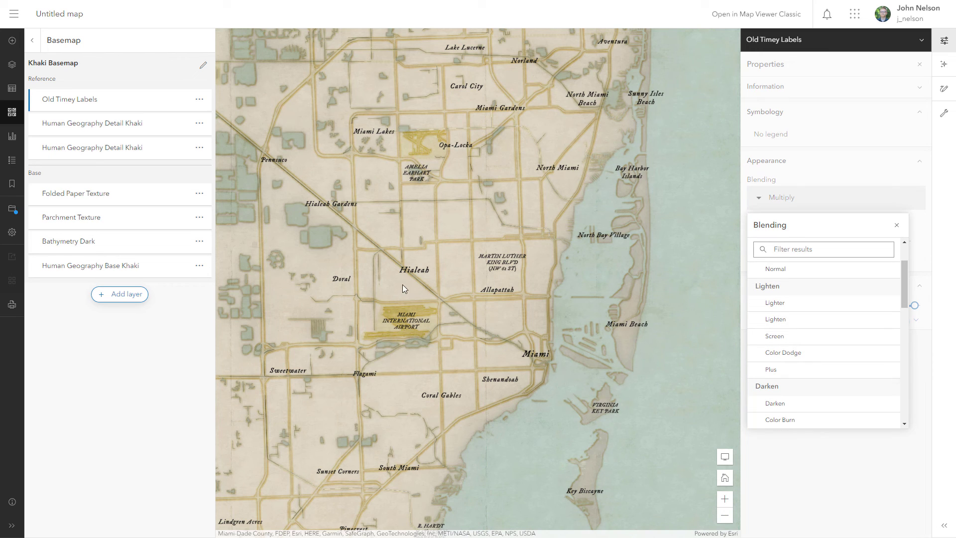
pyautogui.click(787, 341)
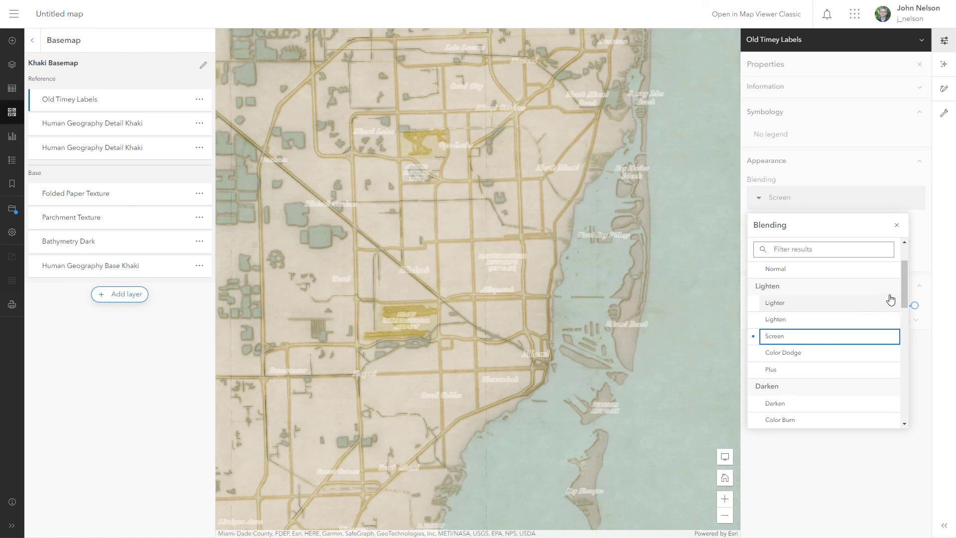
pyautogui.moveTo(905, 294); pyautogui.dragTo(906, 297)
pyautogui.scroll(-3, 905, 297)
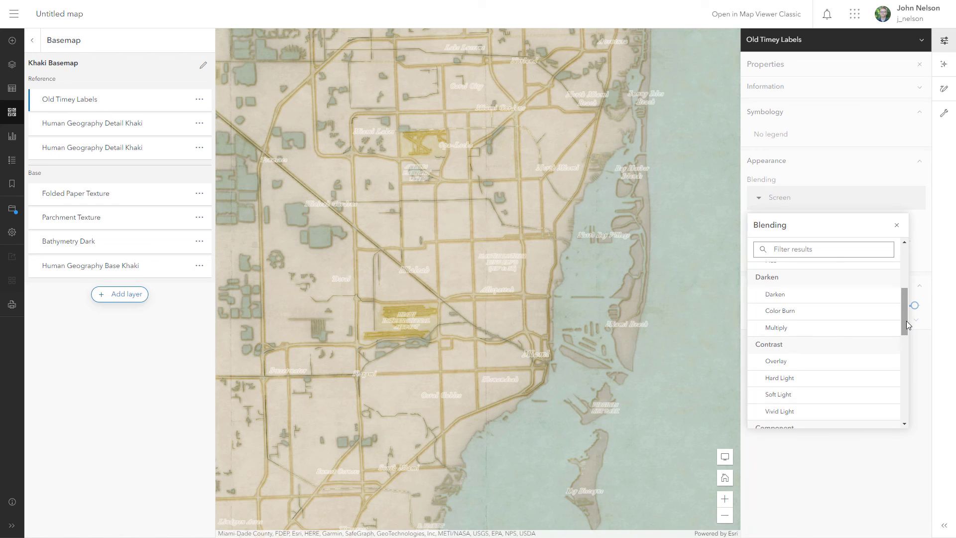
pyautogui.click(807, 334)
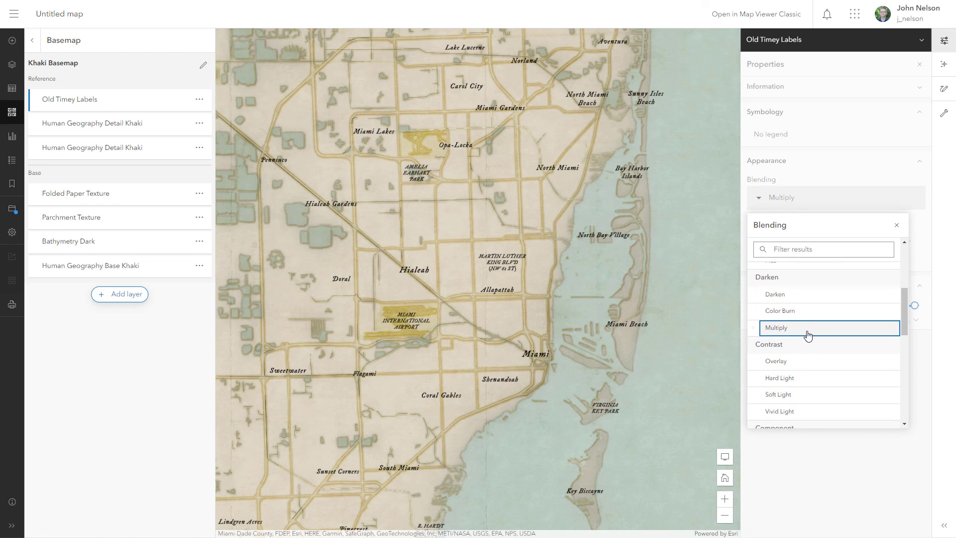
pyautogui.click(896, 225)
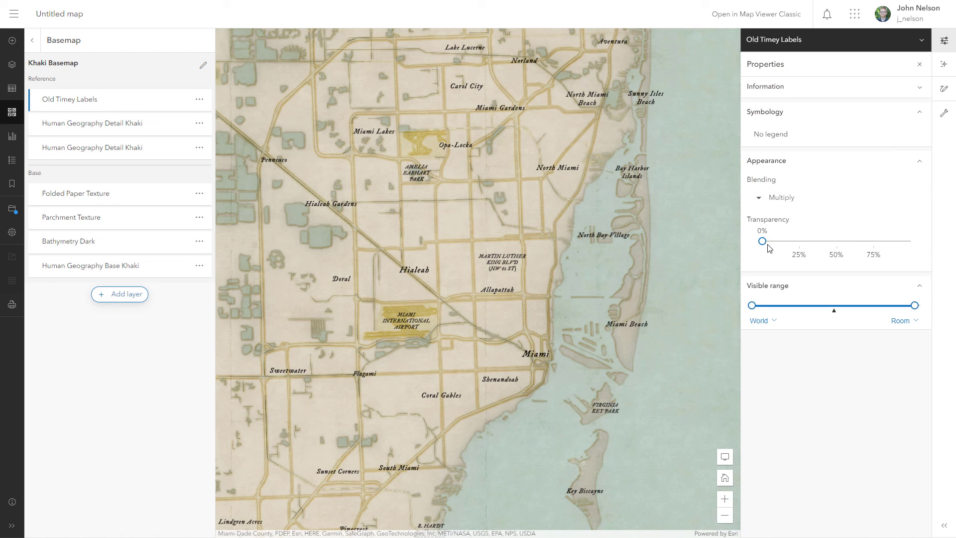
# Set the Old Timey Labels transparency to 56%.
pyautogui.moveTo(762, 240)
pyautogui.mouseDown()
pyautogui.moveTo(903, 241)
pyautogui.moveTo(845, 243)
pyautogui.mouseUp()
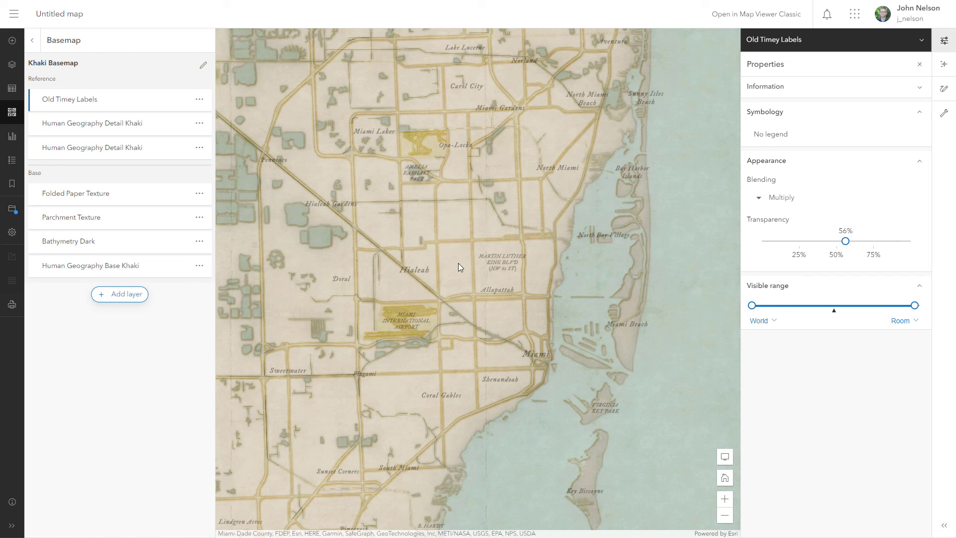
pyautogui.moveTo(399, 42); pyautogui.dragTo(424, 276)
pyautogui.scroll(-1, 423, 271)
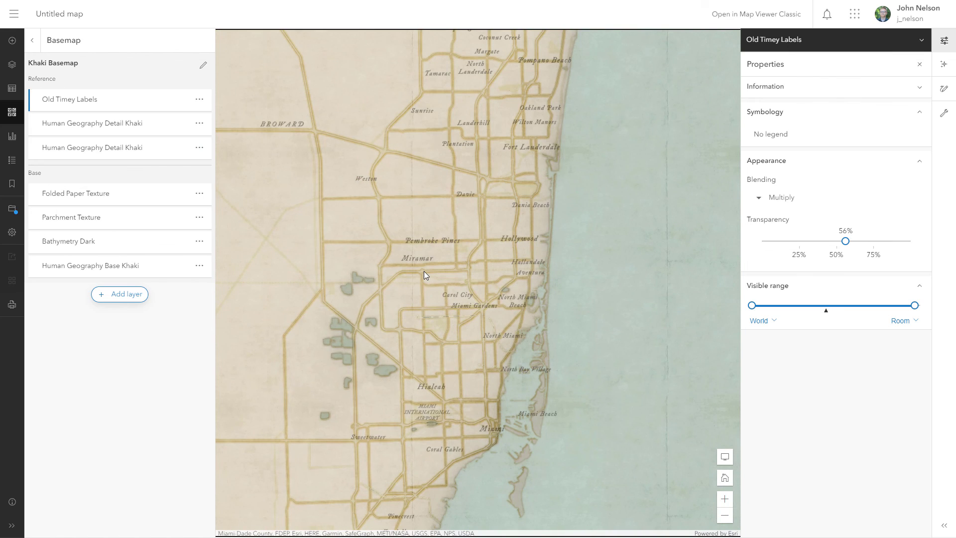
pyautogui.scroll(-1, 423, 271)
pyautogui.moveTo(361, 263); pyautogui.dragTo(531, 257)
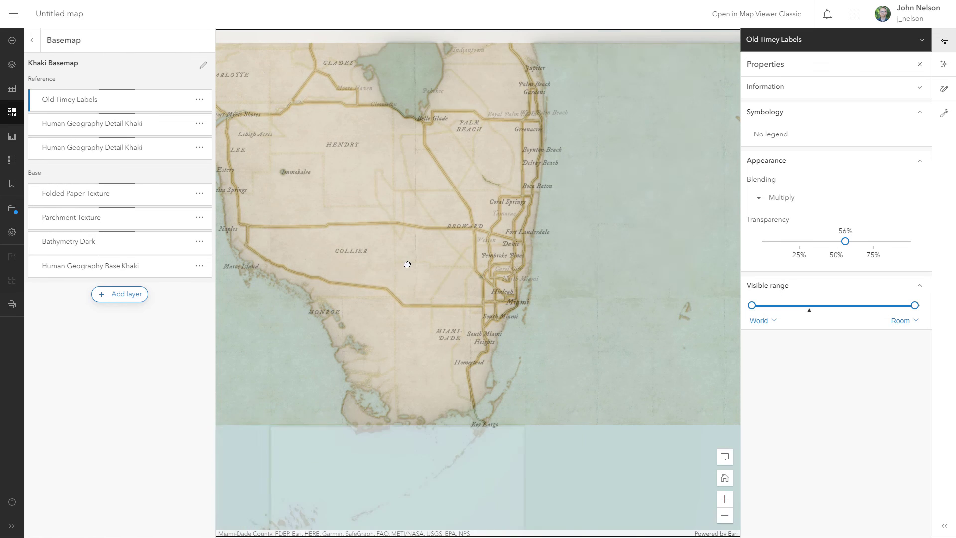
# Turn on a Sepia effect with strength 65 for Old Timey Labels.
pyautogui.click(943, 65)
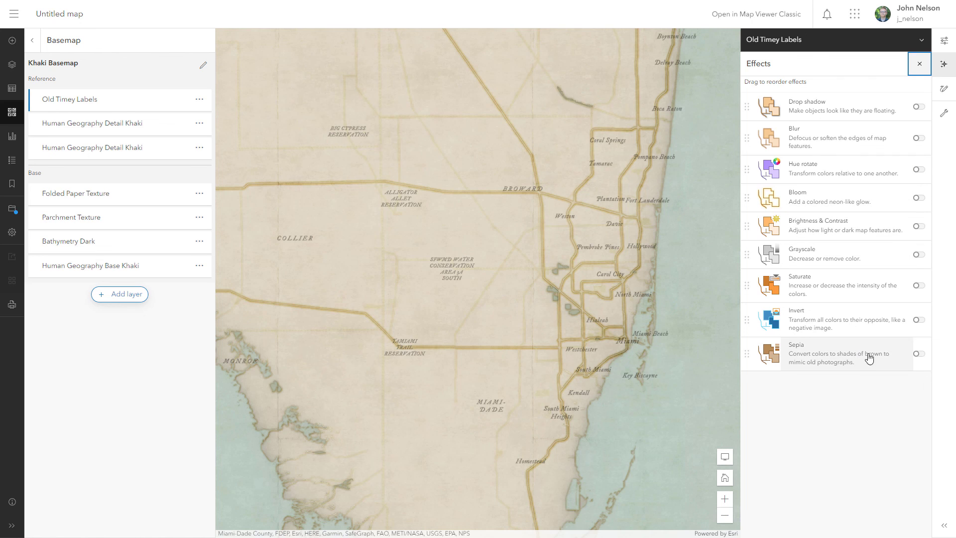
pyautogui.click(918, 354)
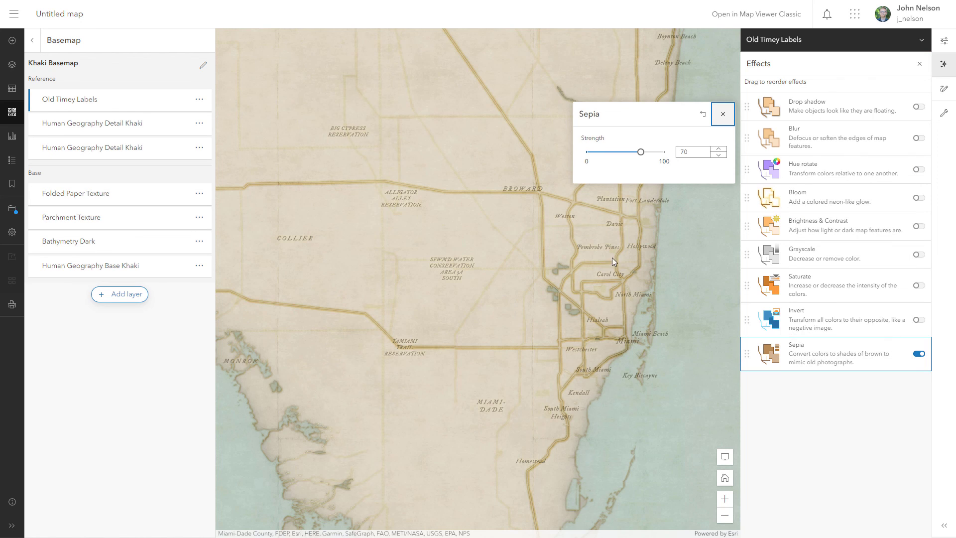
pyautogui.moveTo(641, 155)
pyautogui.mouseDown()
pyautogui.moveTo(584, 163)
pyautogui.moveTo(640, 163)
pyautogui.mouseUp()
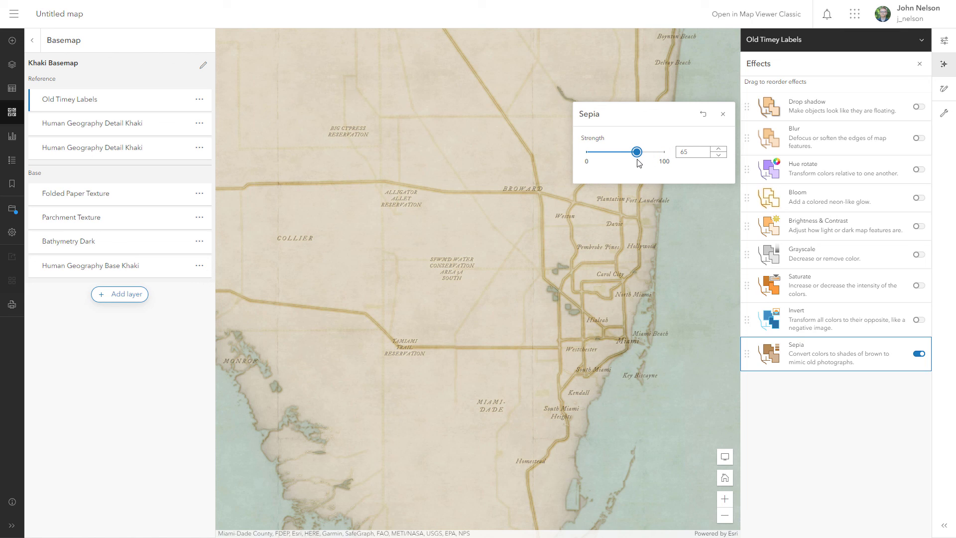
pyautogui.click(723, 113)
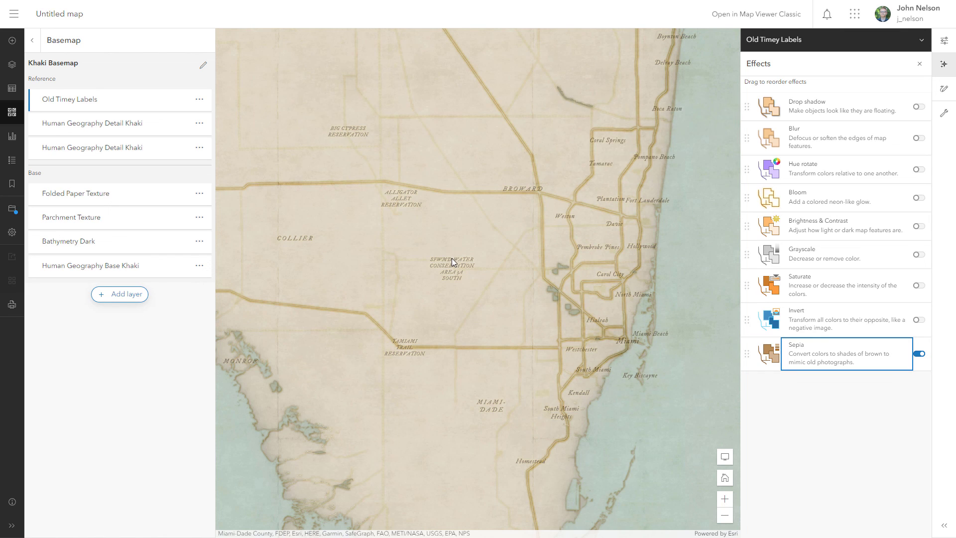
pyautogui.moveTo(451, 258); pyautogui.dragTo(432, 281)
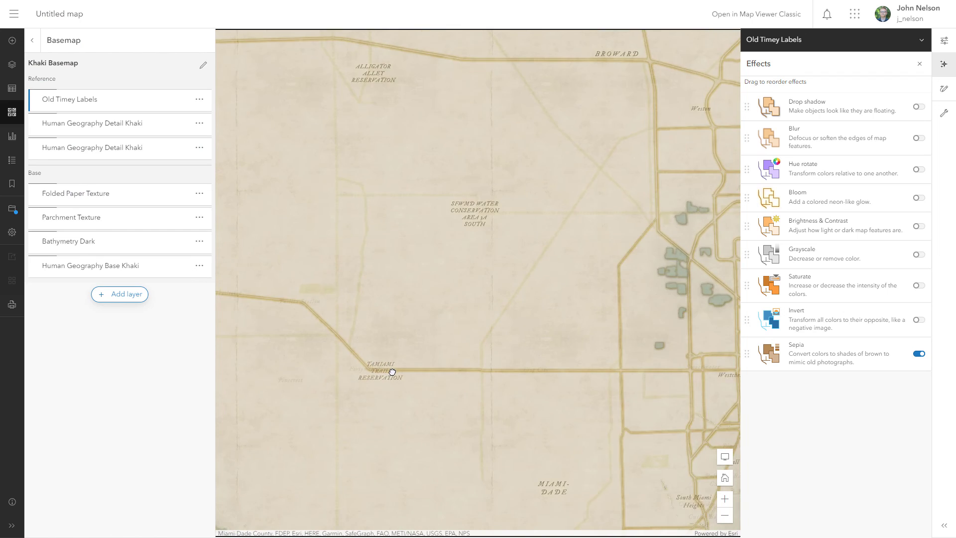
pyautogui.scroll(-3, 515, 363)
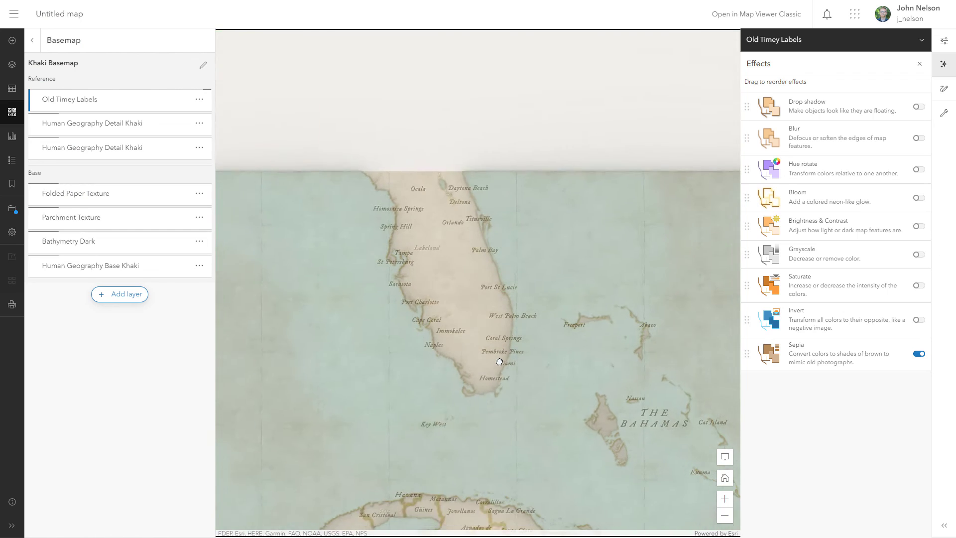
# Collapse both side panels and pan the vintage map over to Madrid.
pyautogui.click(724, 458)
pyautogui.scroll(-2, 325, 218)
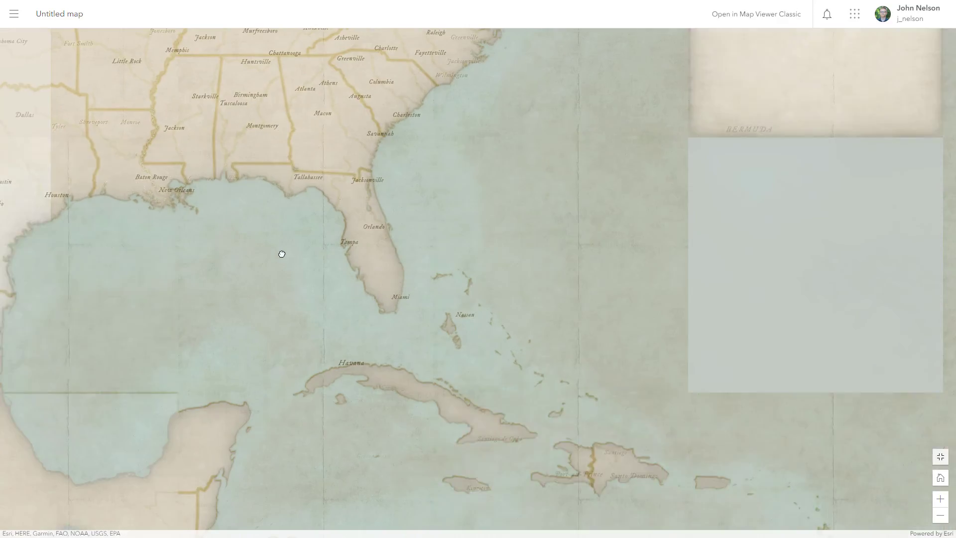
pyautogui.scroll(-1, 286, 254)
pyautogui.scroll(-2, 370, 238)
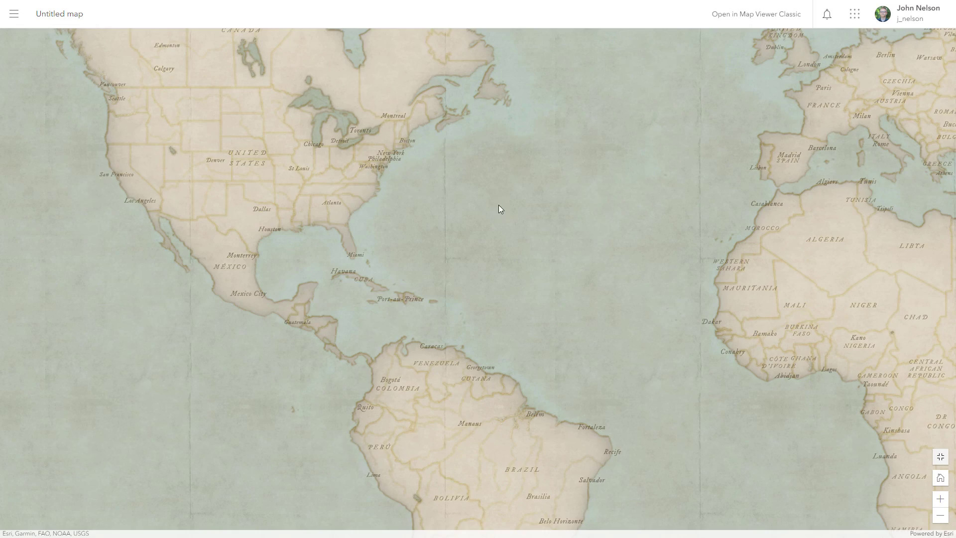
pyautogui.moveTo(501, 206); pyautogui.dragTo(331, 277)
pyautogui.scroll(1, 631, 265)
pyautogui.moveTo(631, 265); pyautogui.dragTo(404, 269)
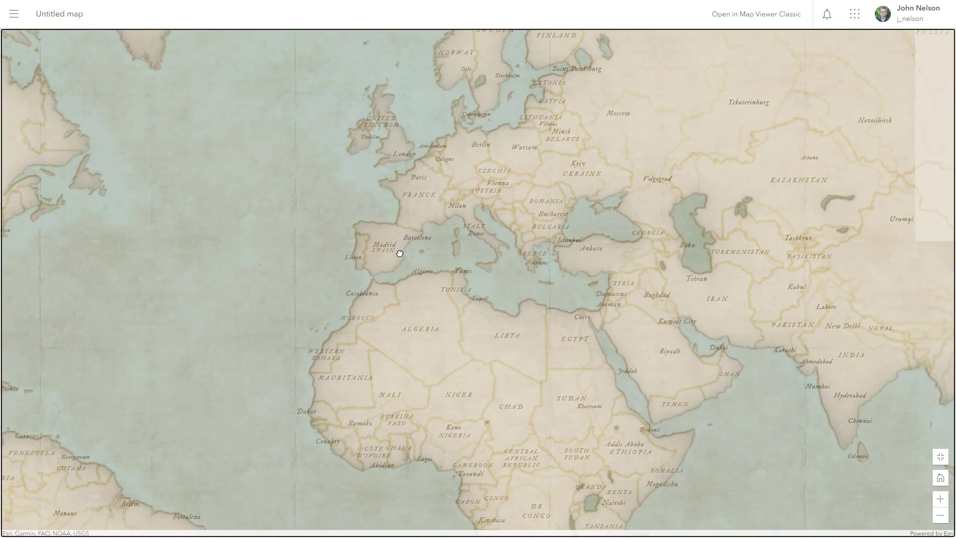
pyautogui.scroll(1, 397, 252)
pyautogui.scroll(1, 366, 252)
pyautogui.scroll(1, 375, 251)
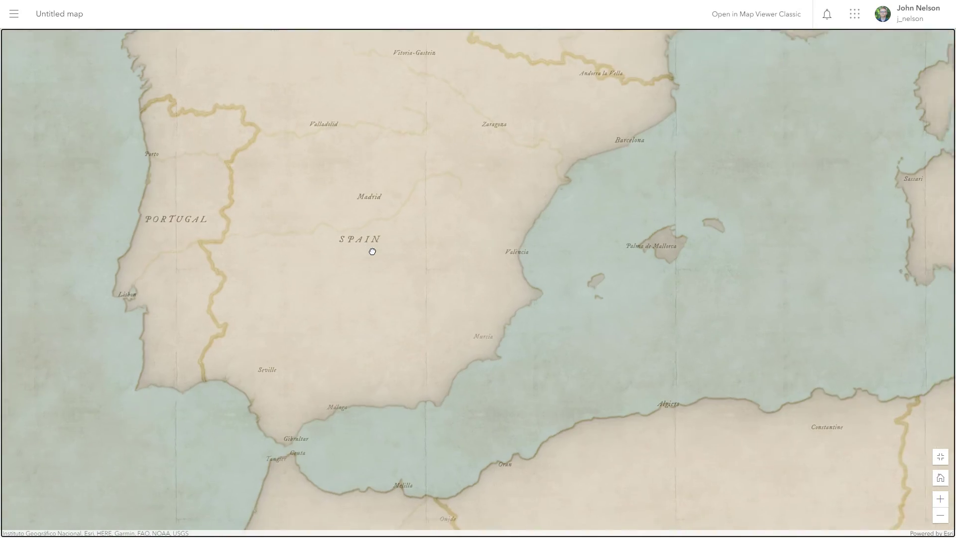
pyautogui.scroll(1, 354, 222)
pyautogui.scroll(1, 352, 227)
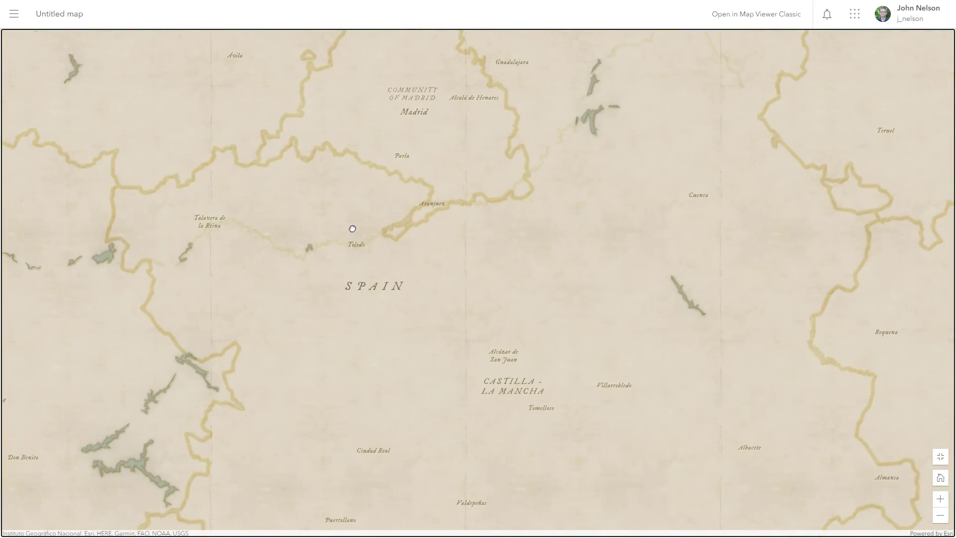
pyautogui.scroll(1, 352, 228)
pyautogui.moveTo(352, 228); pyautogui.dragTo(375, 265)
pyautogui.scroll(1, 418, 217)
pyautogui.scroll(1, 450, 164)
pyautogui.scroll(1, 451, 164)
pyautogui.scroll(1, 462, 185)
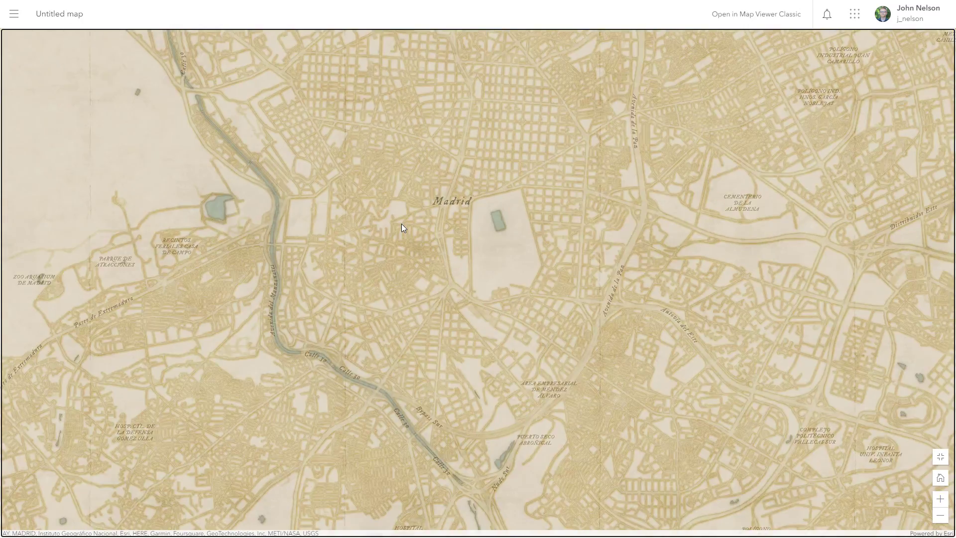
pyautogui.scroll(1, 401, 224)
pyautogui.scroll(1, 399, 285)
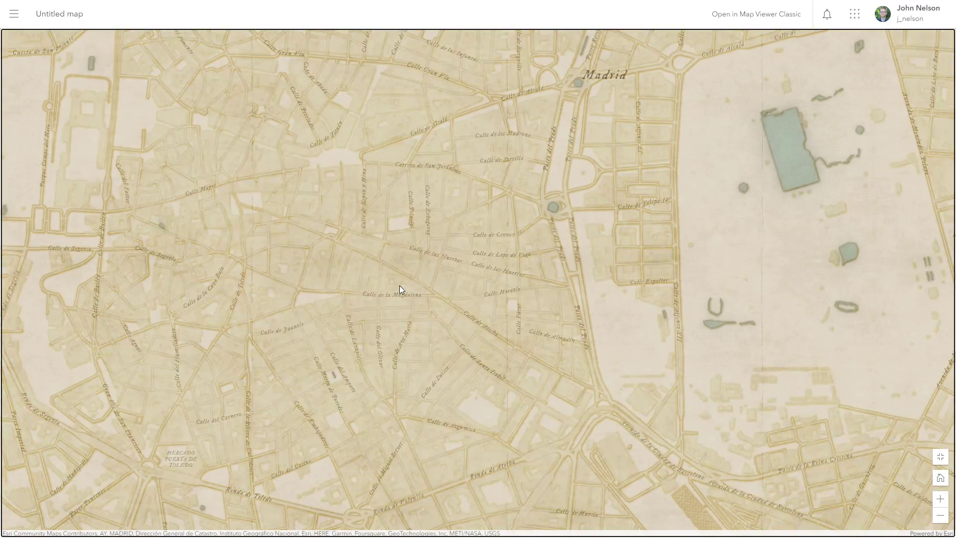
pyautogui.scroll(1, 399, 285)
pyautogui.scroll(1, 399, 286)
pyautogui.scroll(1, 399, 285)
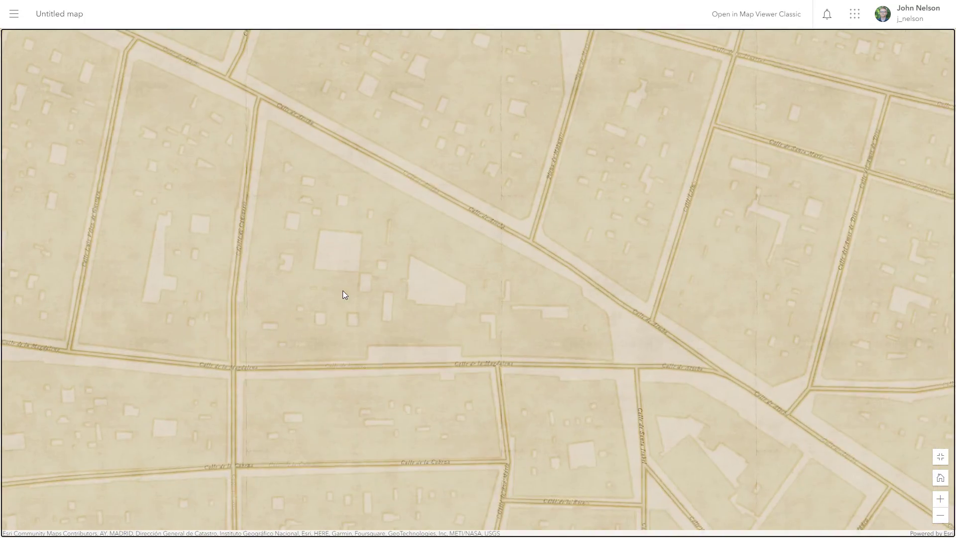
pyautogui.write('Georgian')
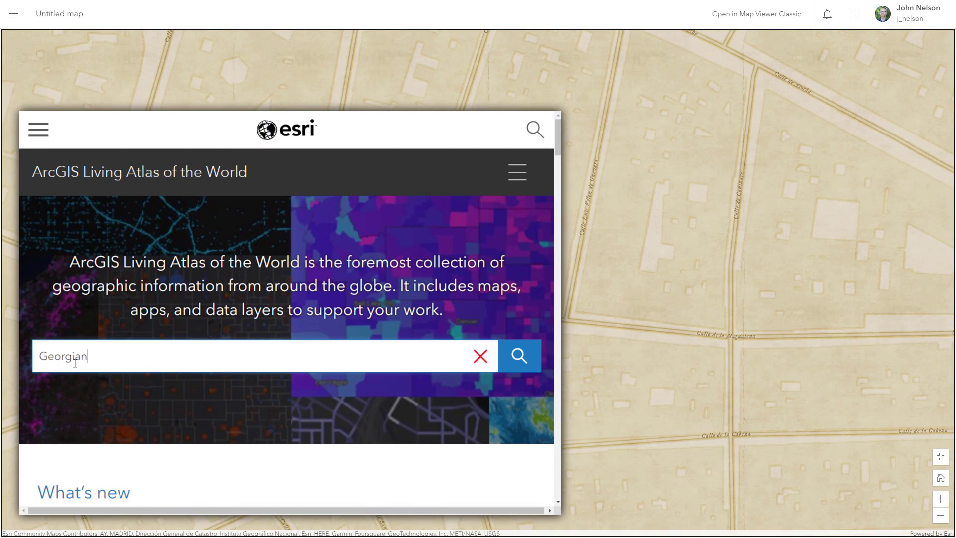
# Run the Living Atlas search for 'Georgian'.
pyautogui.press('Return')
pyautogui.scroll(-1, 614, 291)
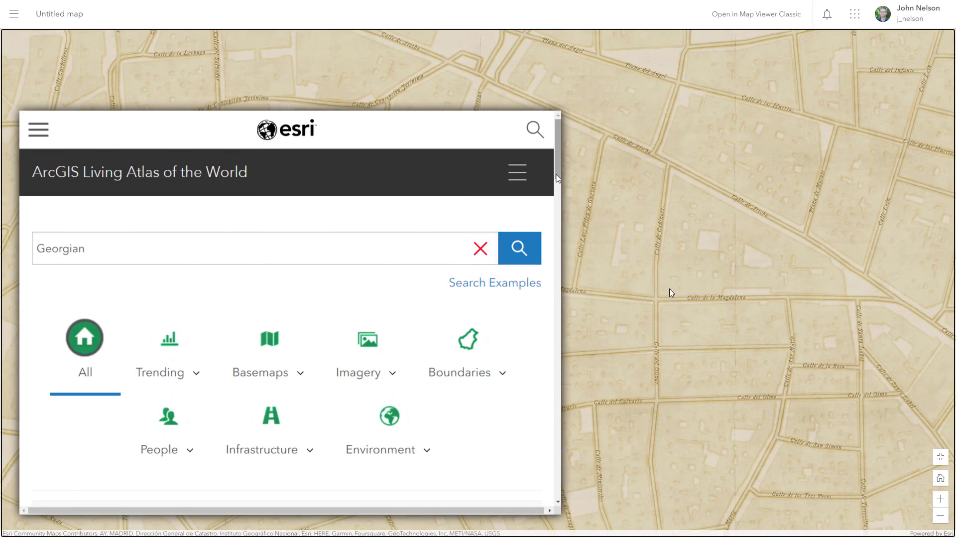
pyautogui.scroll(-1, 290, 306)
pyautogui.scroll(-2, 290, 306)
pyautogui.scroll(-2, 289, 306)
pyautogui.scroll(-3, 290, 307)
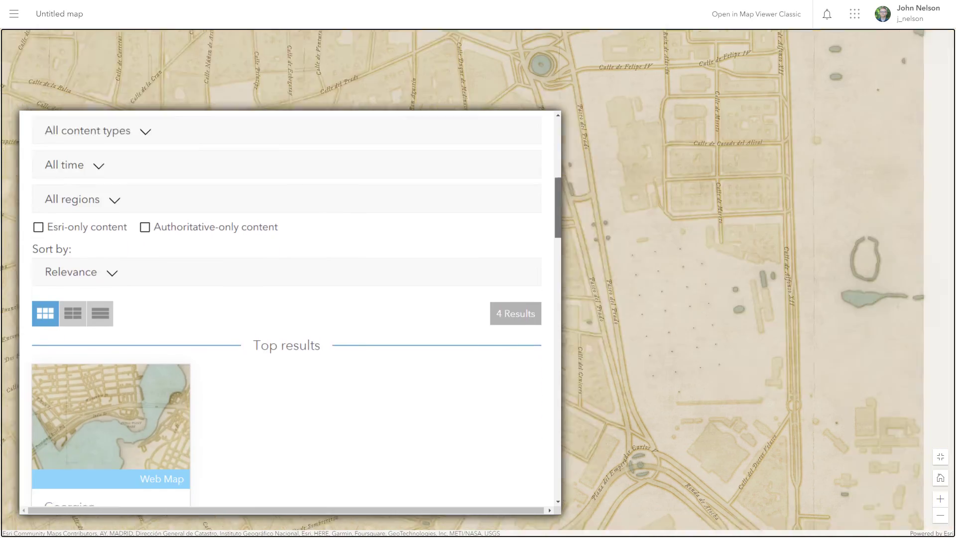
pyautogui.scroll(-2, 289, 306)
pyautogui.scroll(-1, 290, 306)
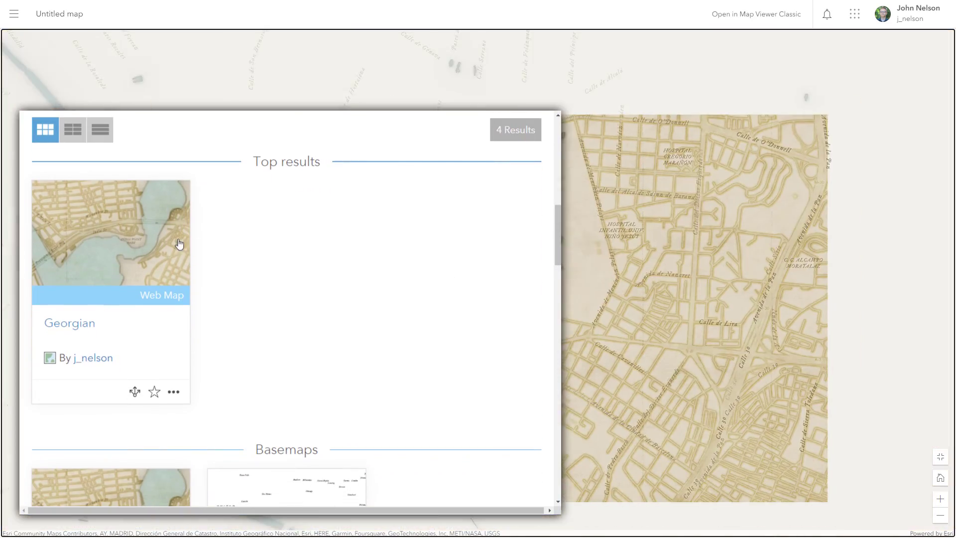